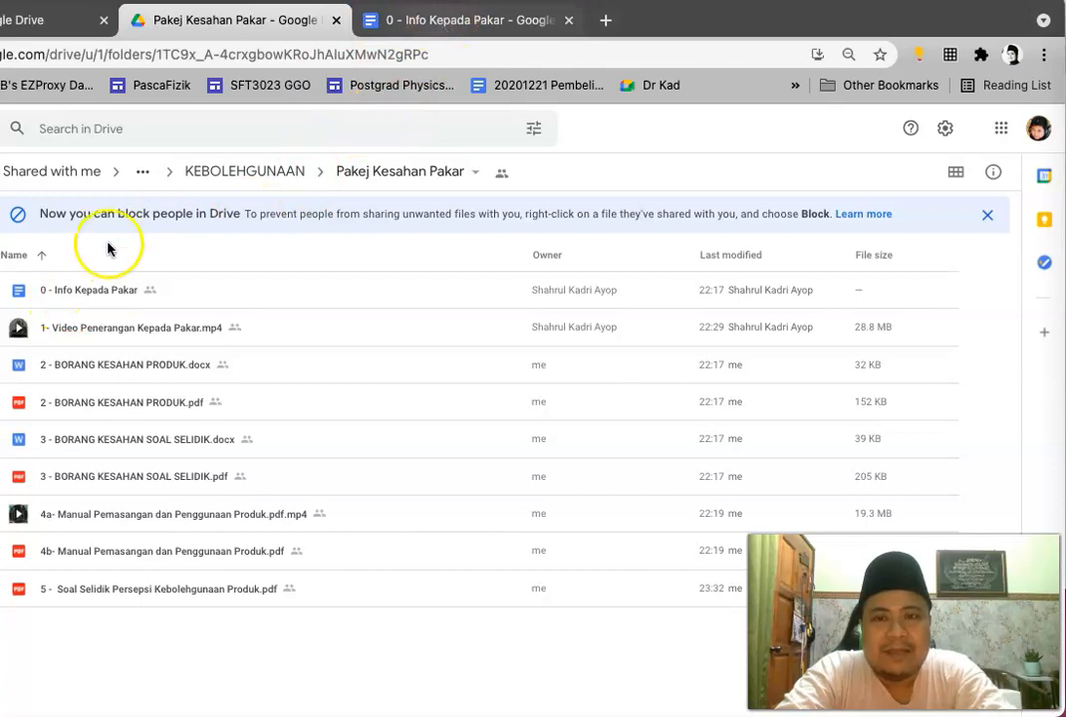
Read through the 0 - Info Kepada Pakar document and compare its numbered attachment list with the files in the Drive folder
left_click(395, 32)
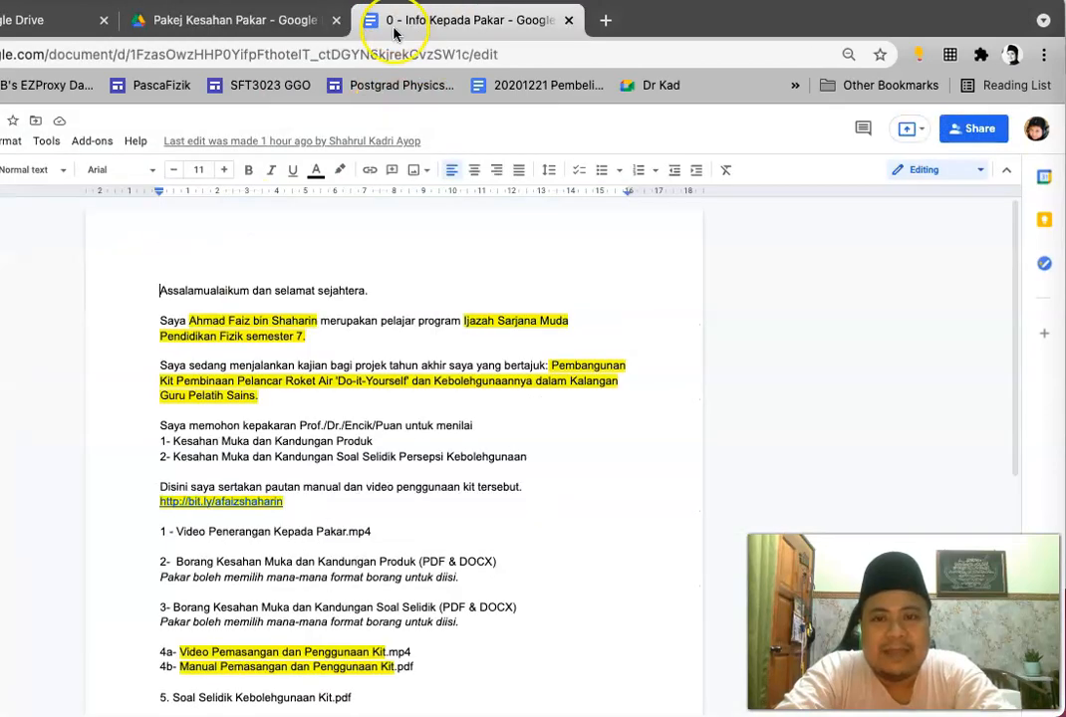
scroll(321, 423, "down", 1)
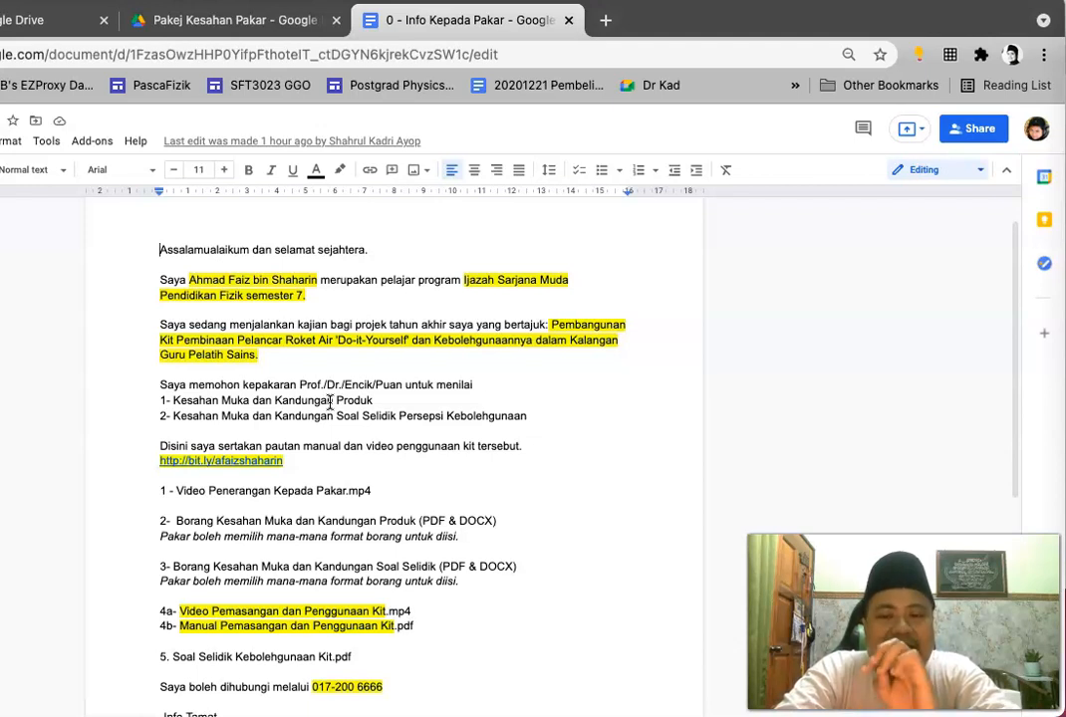
scroll(274, 453, "down", 1)
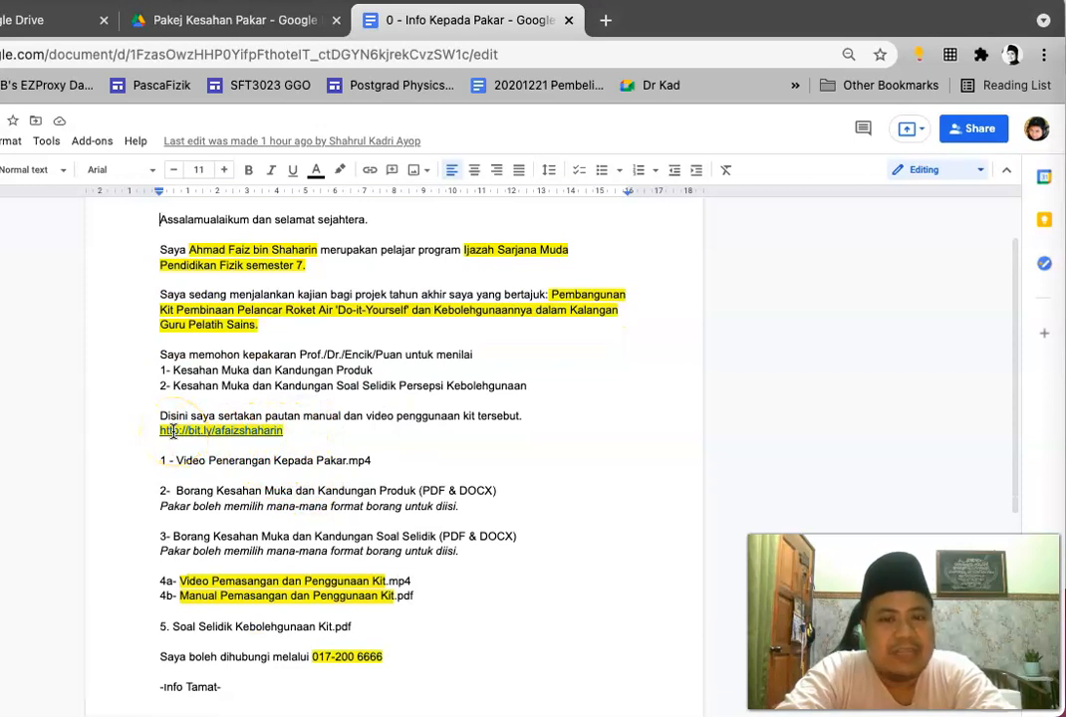
left_click(247, 30)
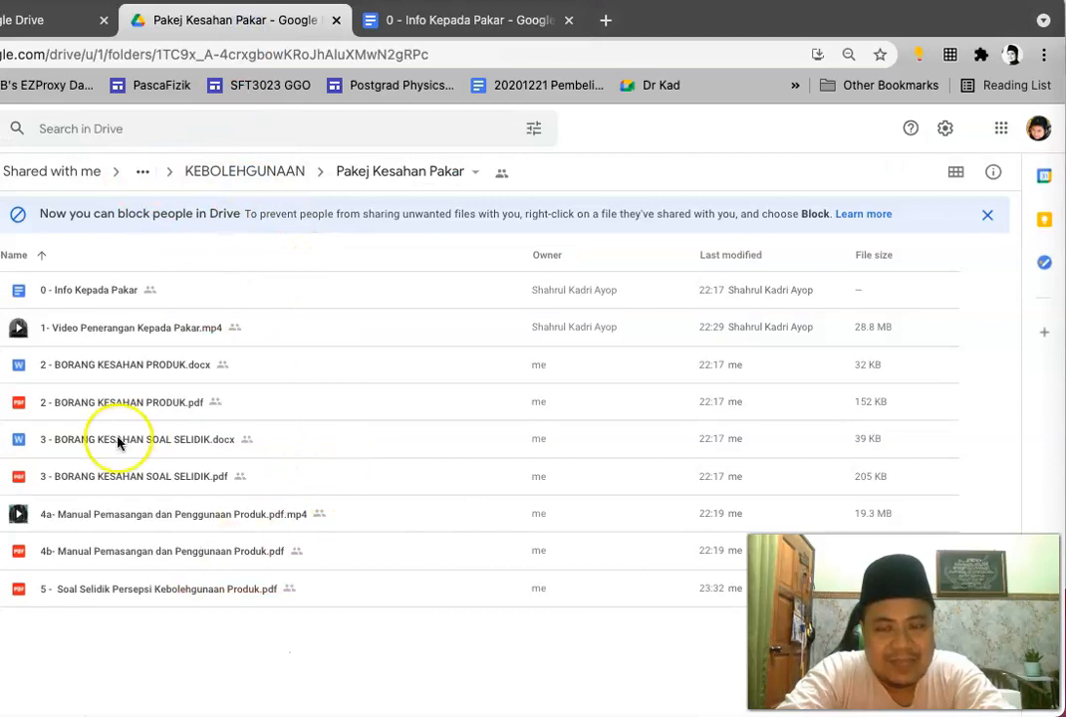
left_click(442, 19)
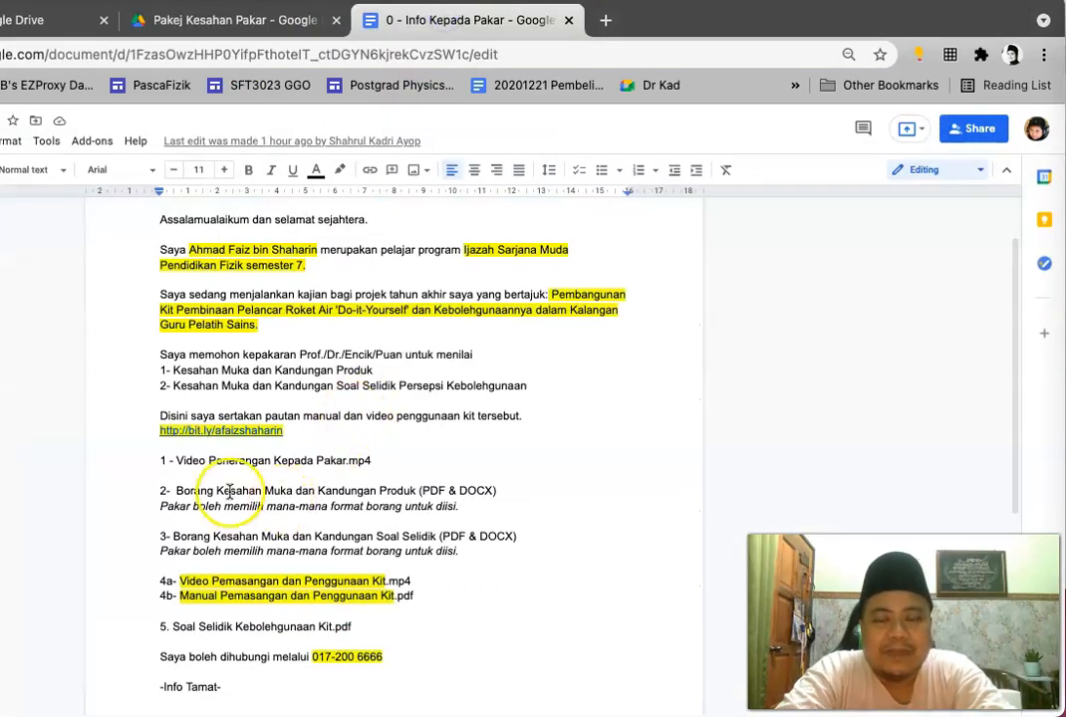
scroll(229, 491, "down", 1)
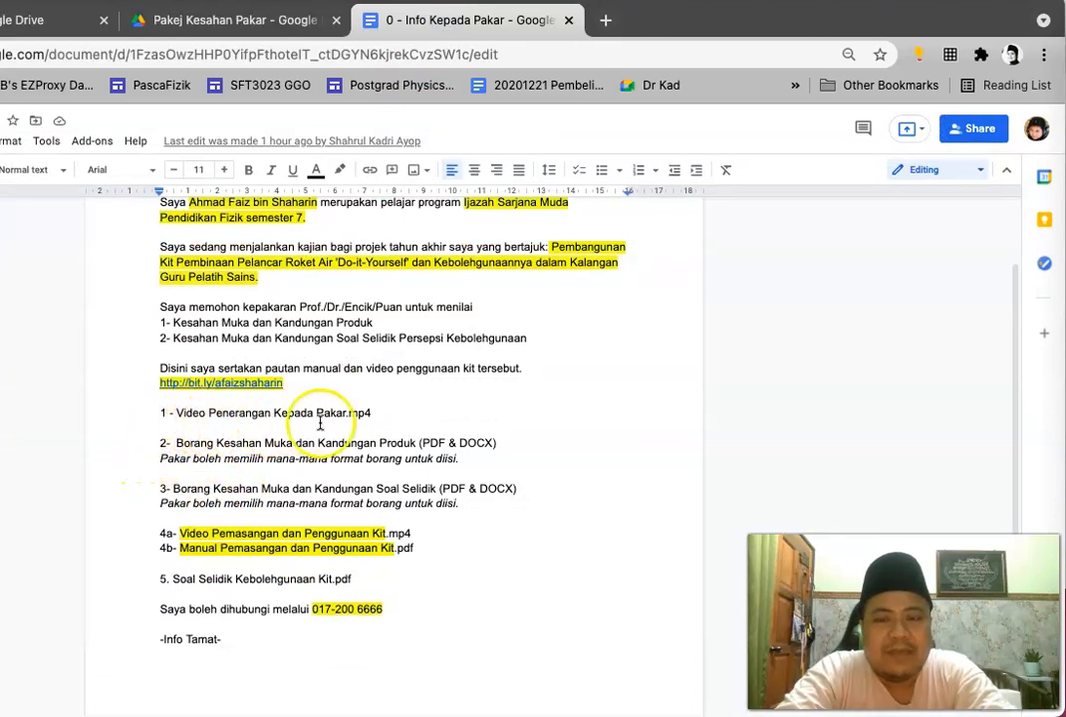
scroll(344, 483, "up", 1)
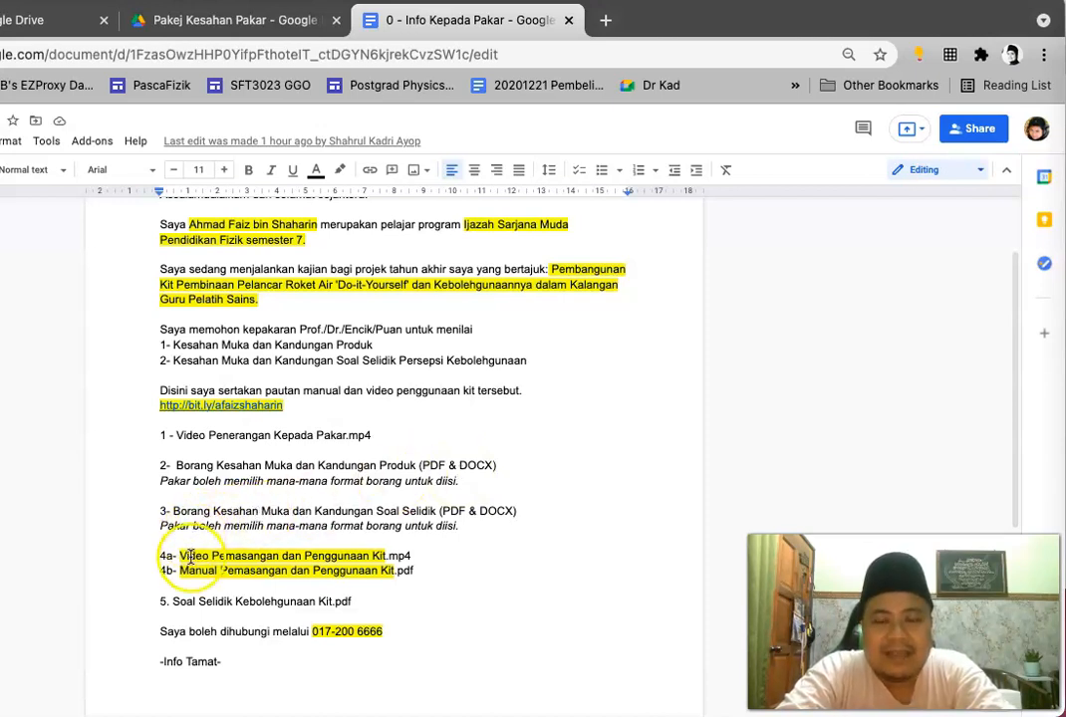
scroll(179, 550, "down", 1)
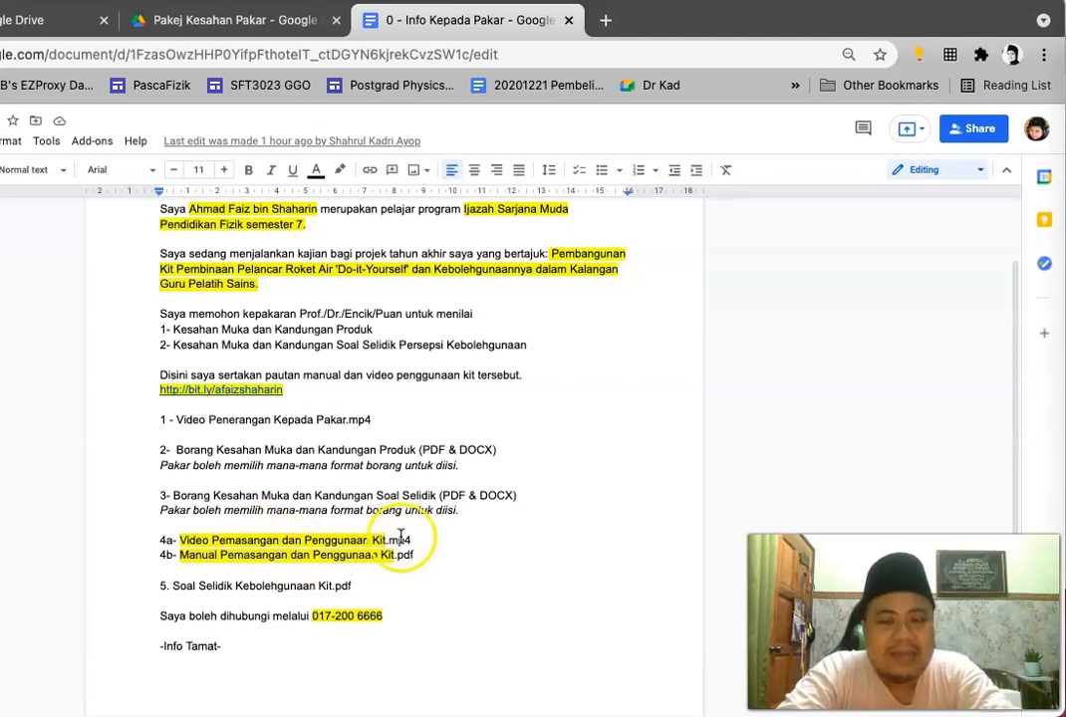
In item 5 of the list, insert "Persepsi" before "Kebolehgunaan" and replace "Kit" with "Produk"
left_click(236, 588)
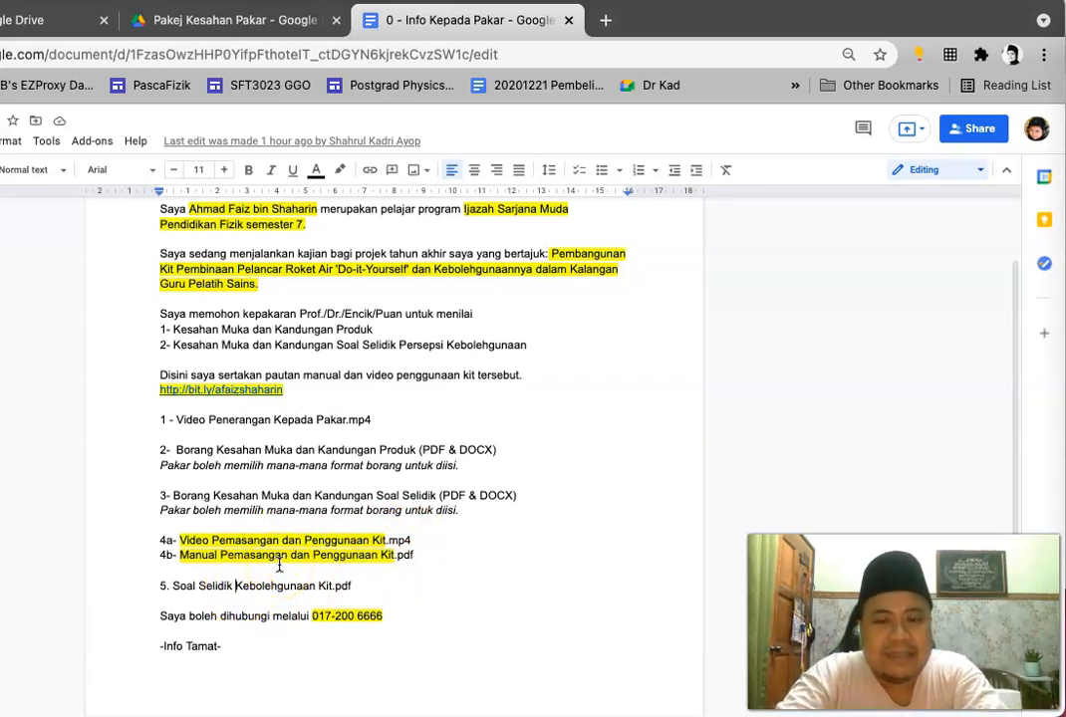
type("Persepsi")
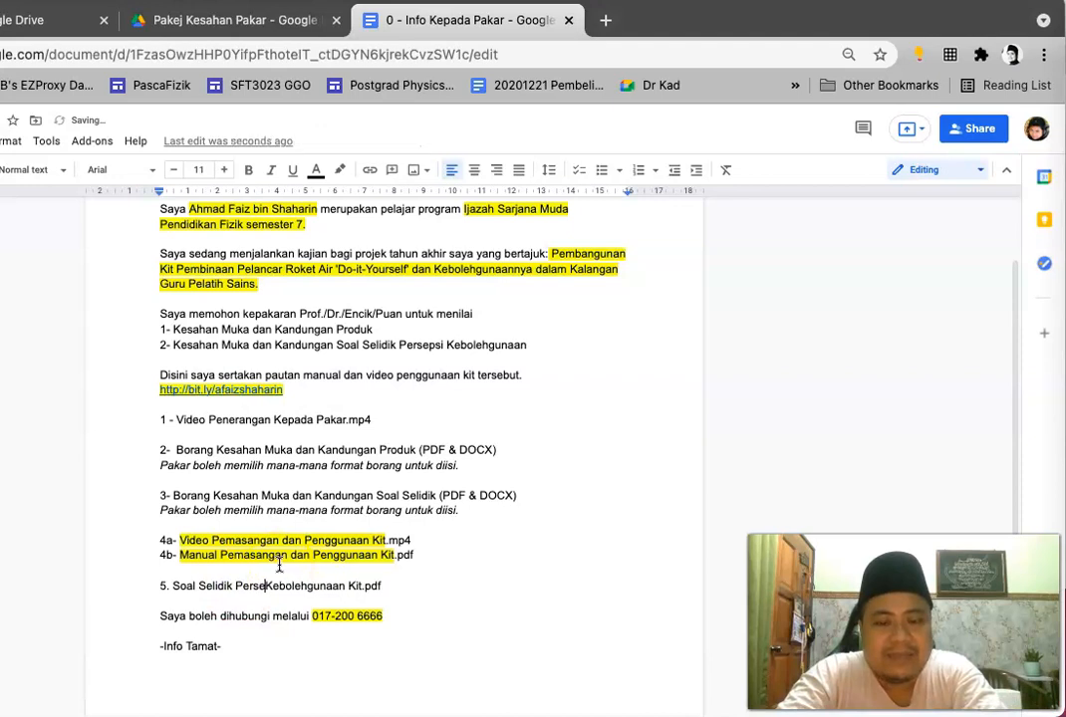
left_click(380, 586)
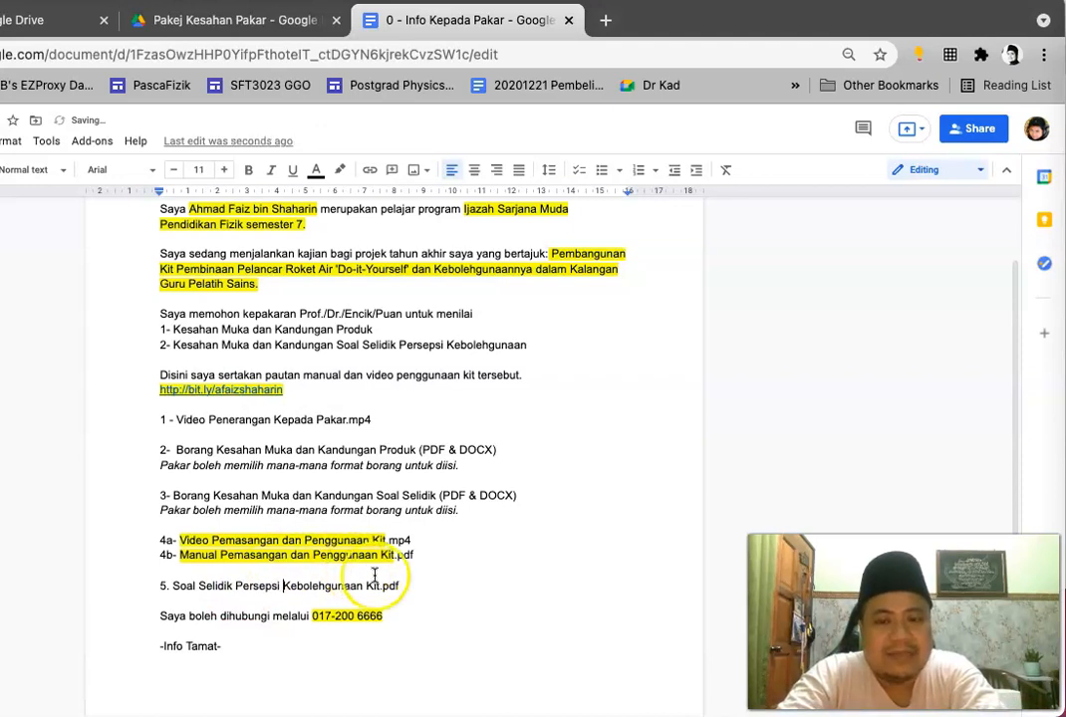
key("BackSpace")
key("BackSpace")
key("BackSpace")
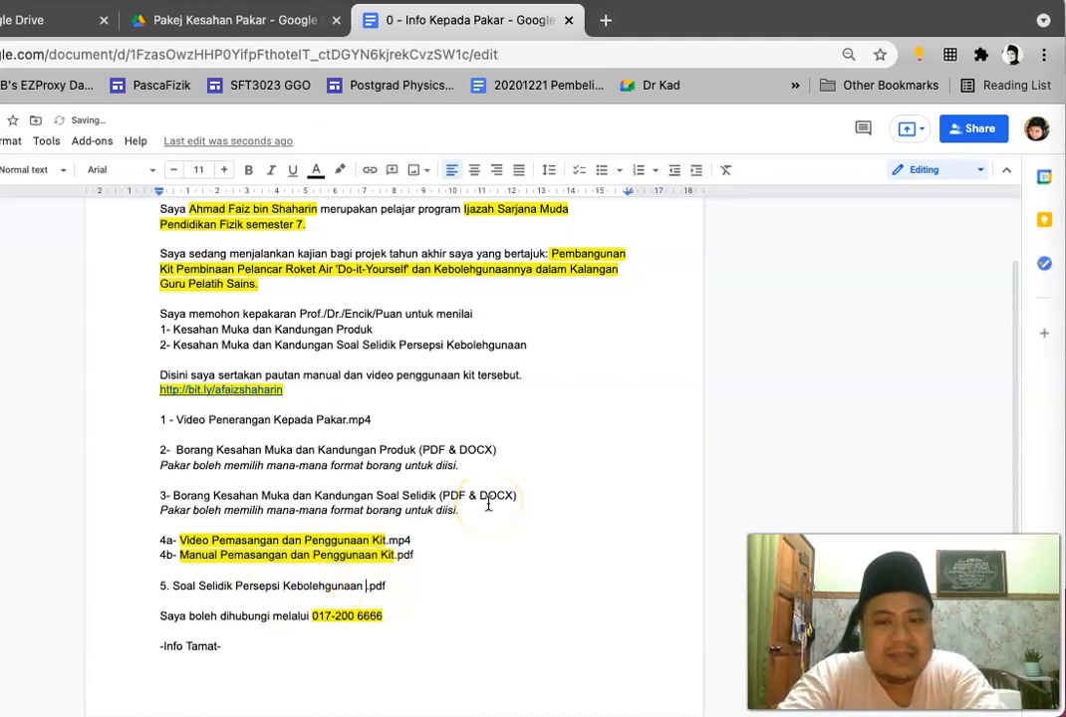
type("Produk")
Replace "Kit" with "Produk" in the file names of list items 4b and 4a
key("Up")
key("Up")
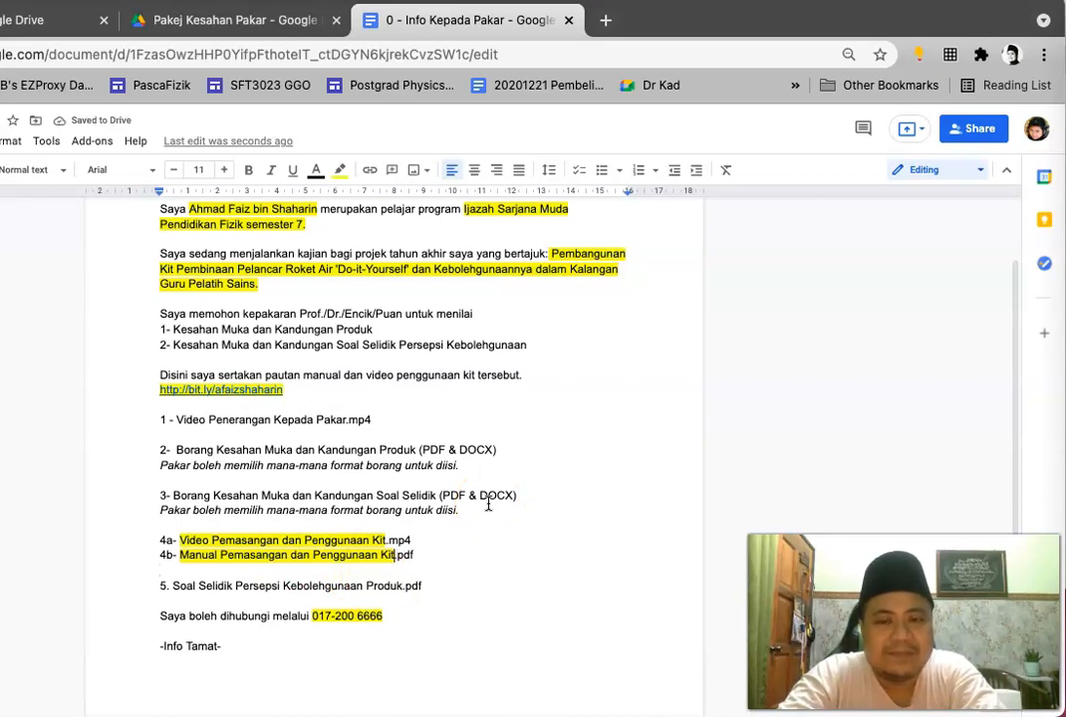
key("BackSpace")
key("BackSpace")
key("BackSpace")
type("Produk")
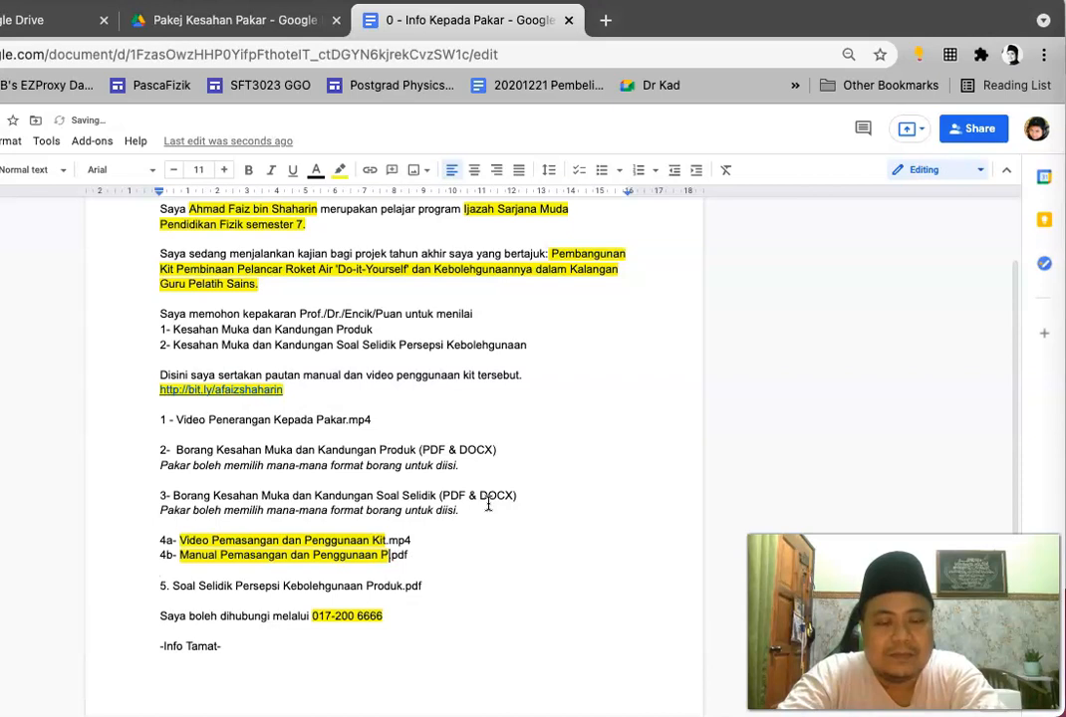
key("Up")
key("BackSpace")
key("BackSpace")
key("BackSpace")
type("Produk")
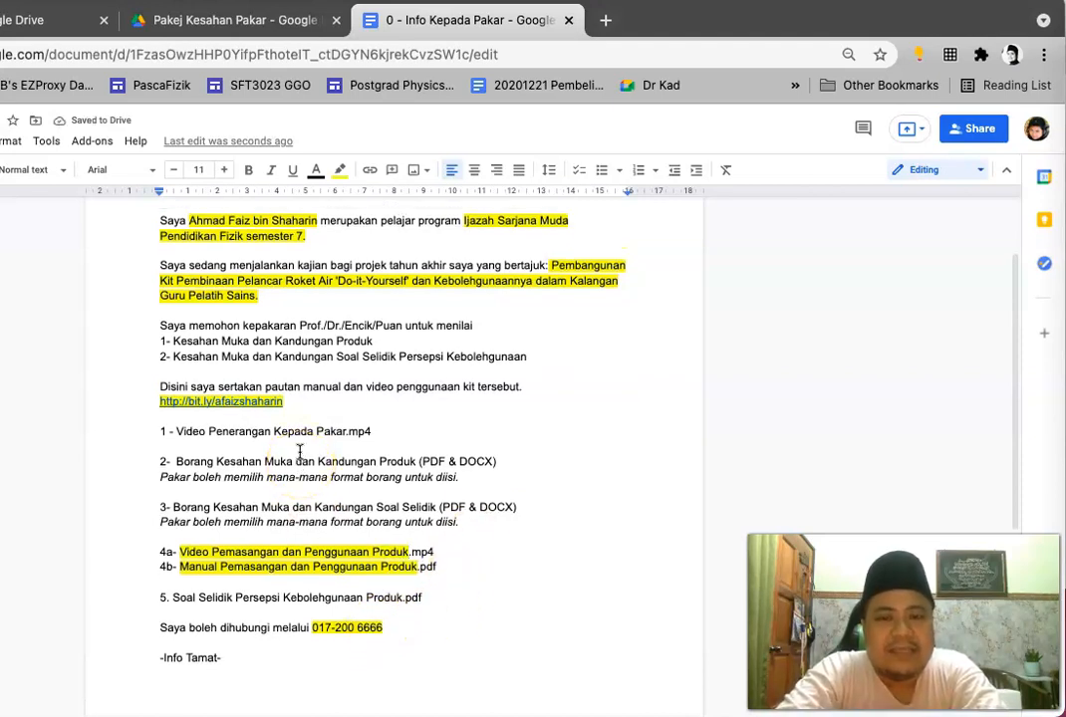
Switch to the Pakej Kesahan Pakar folder in Finder, then open and play 1- Video Penerangan Kepada Pakar.mp4
scroll(299, 443, "up", 2)
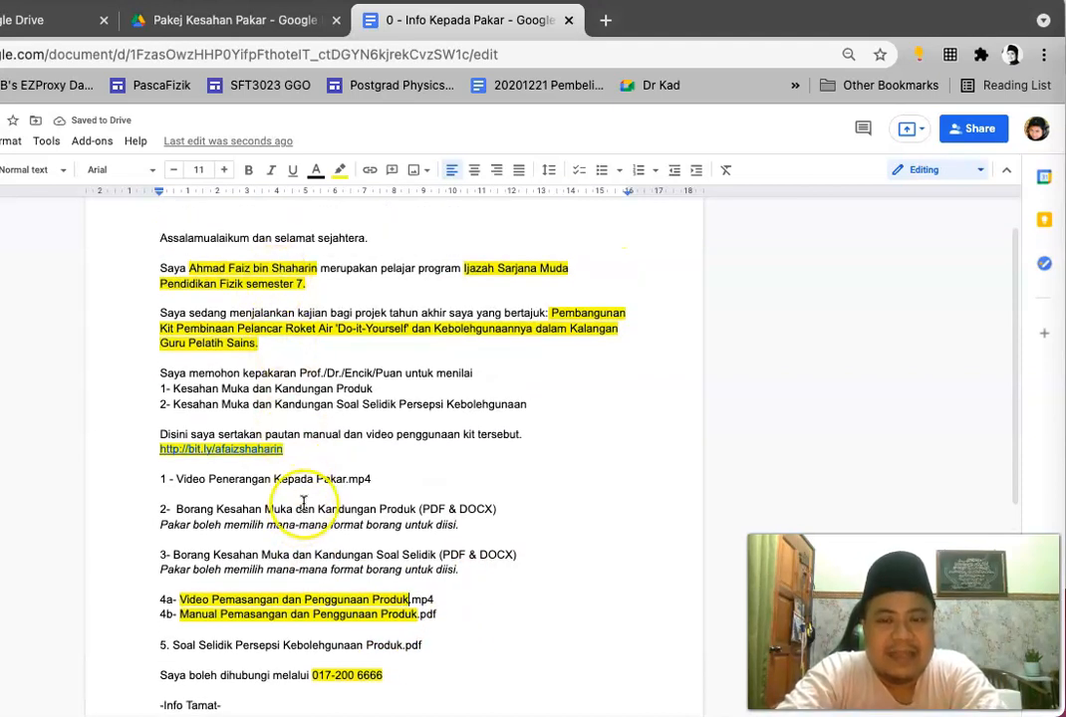
left_click(209, 18)
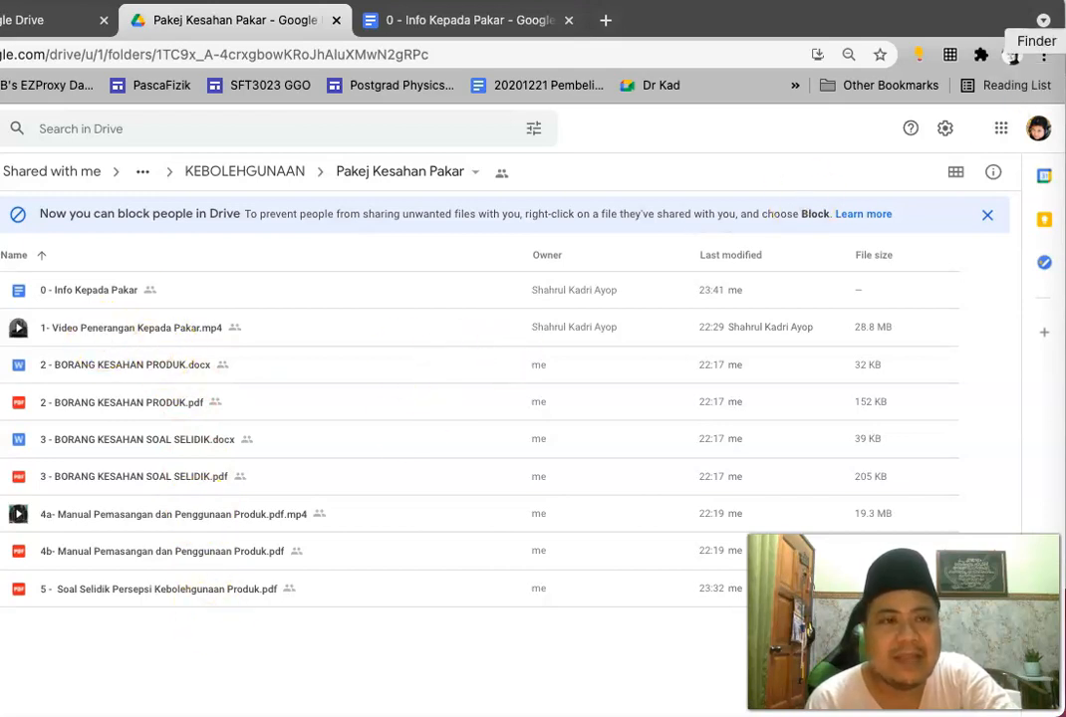
left_click(1054, 41)
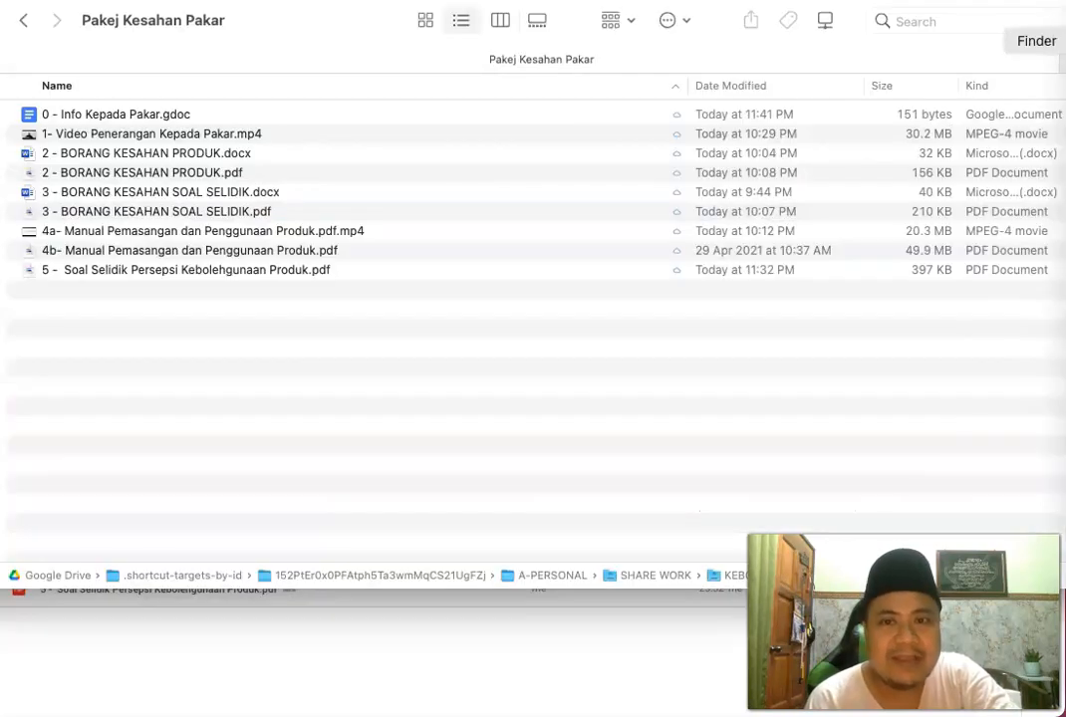
left_click(164, 139)
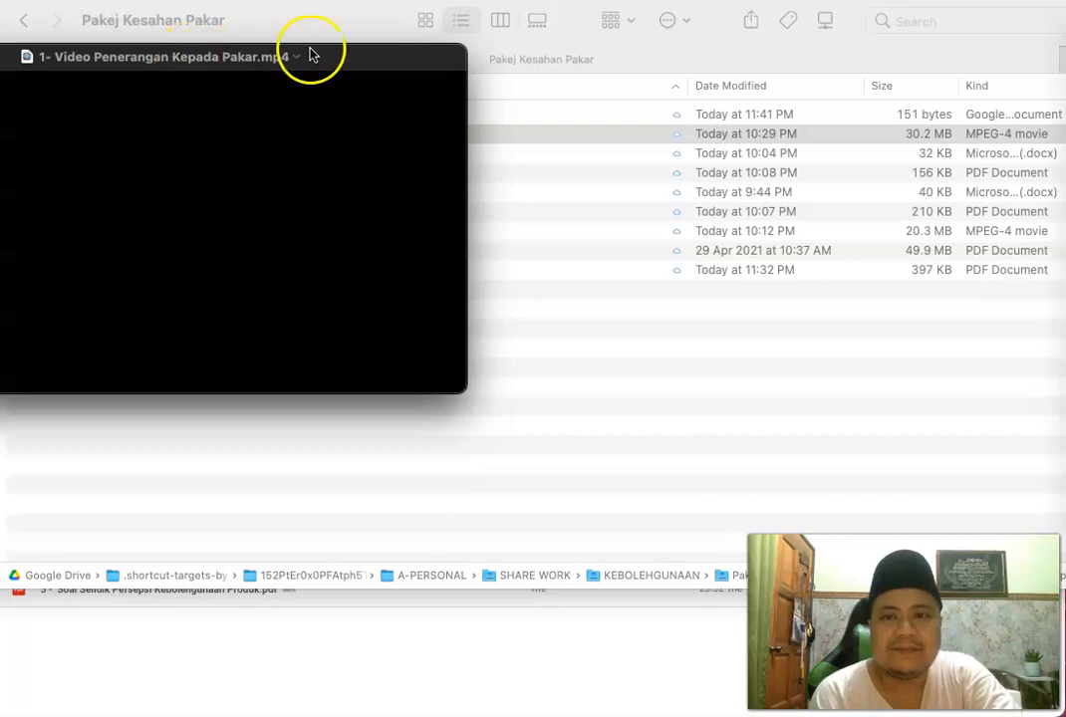
left_click_drag(335, 65, 504, 86)
mouse_move(395, 207)
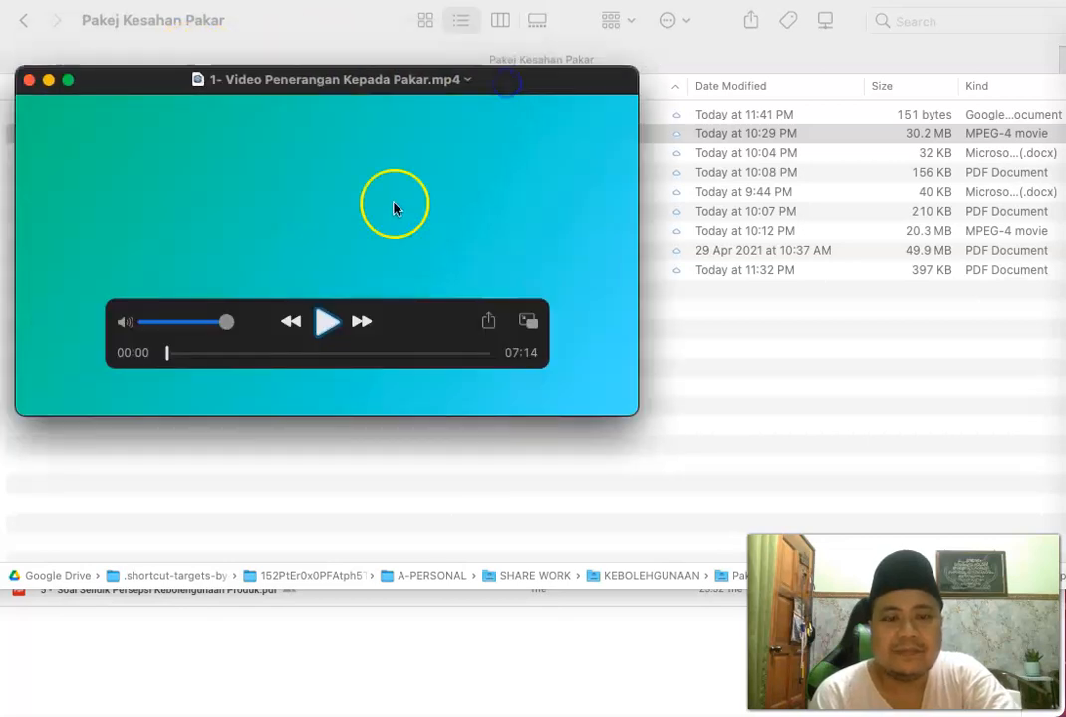
left_click(327, 323)
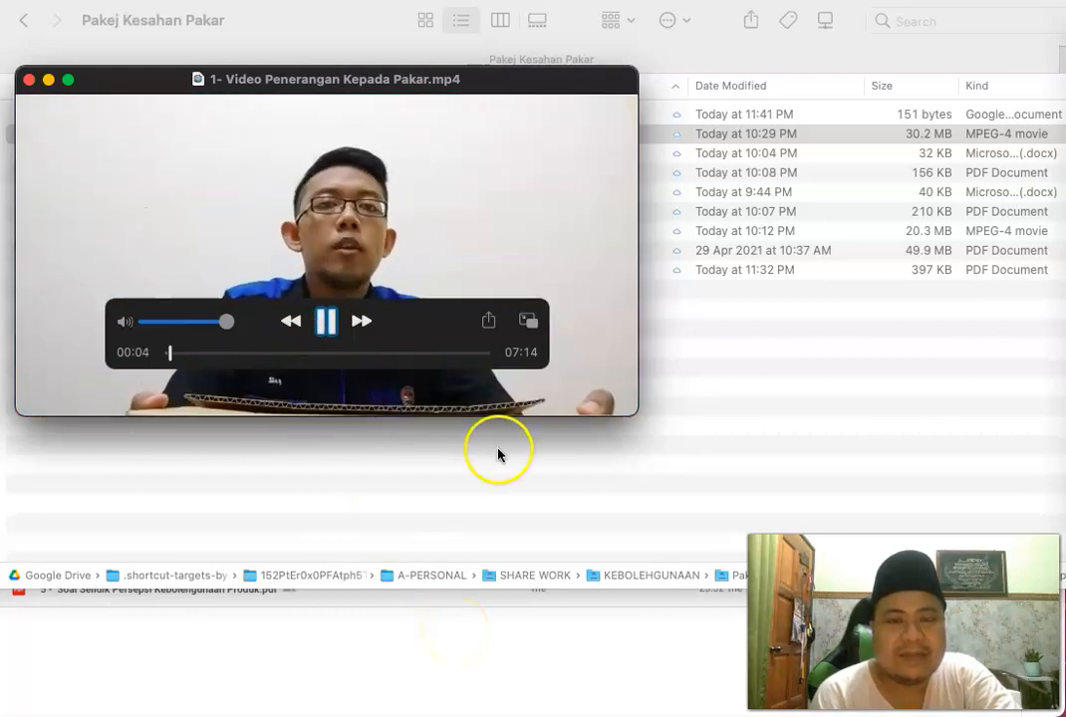
Skim the explanation video by skipping ahead in stages to about 03:45, and close it
left_click(189, 354)
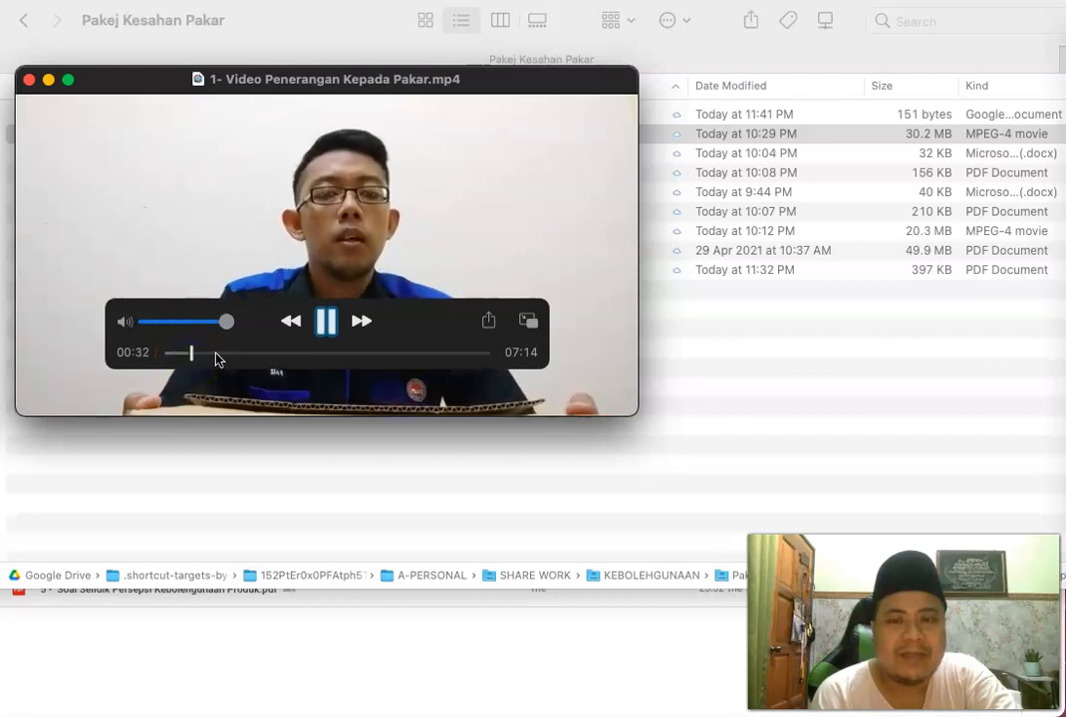
left_click(217, 355)
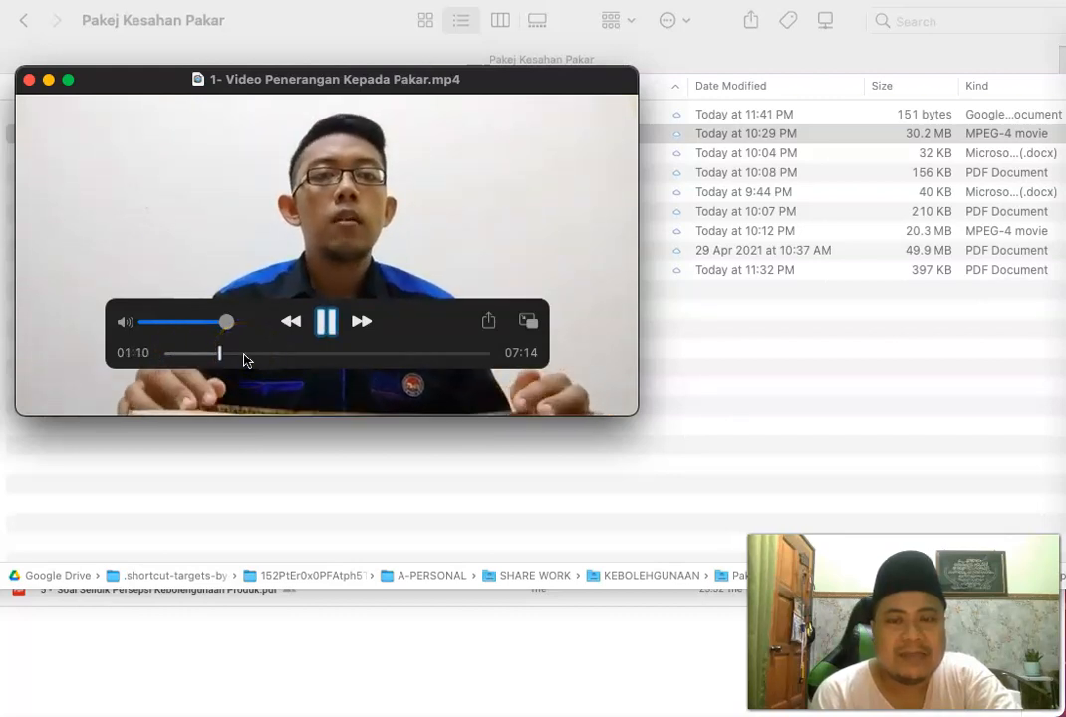
left_click(245, 354)
left_click(268, 355)
left_click(301, 359)
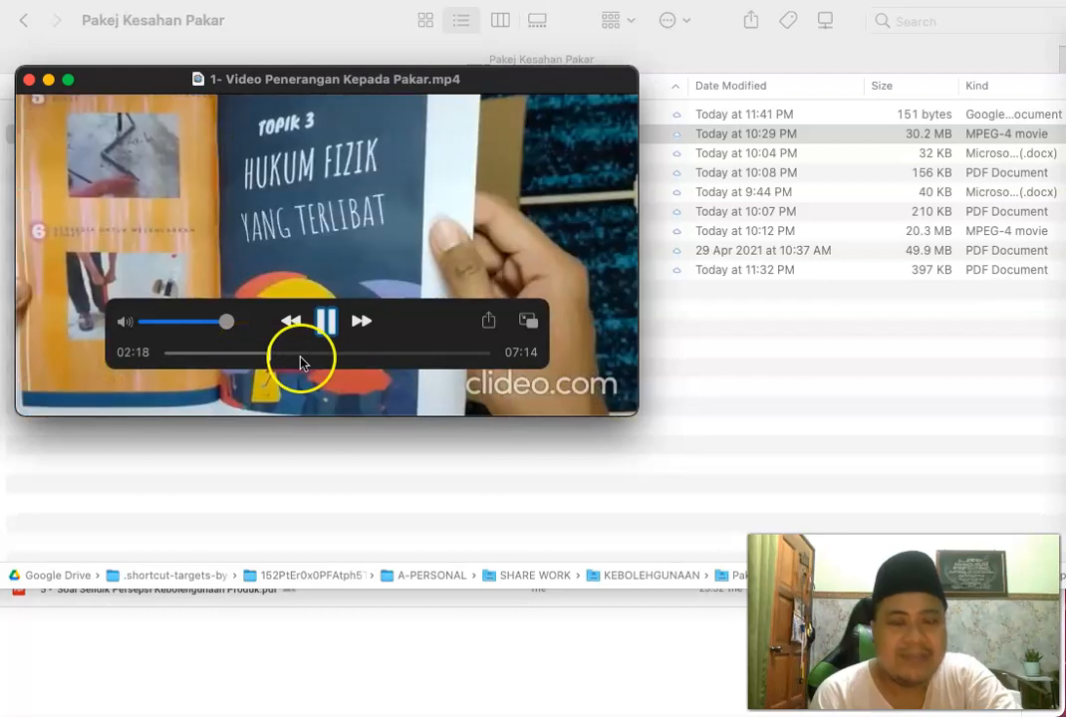
left_click(334, 357)
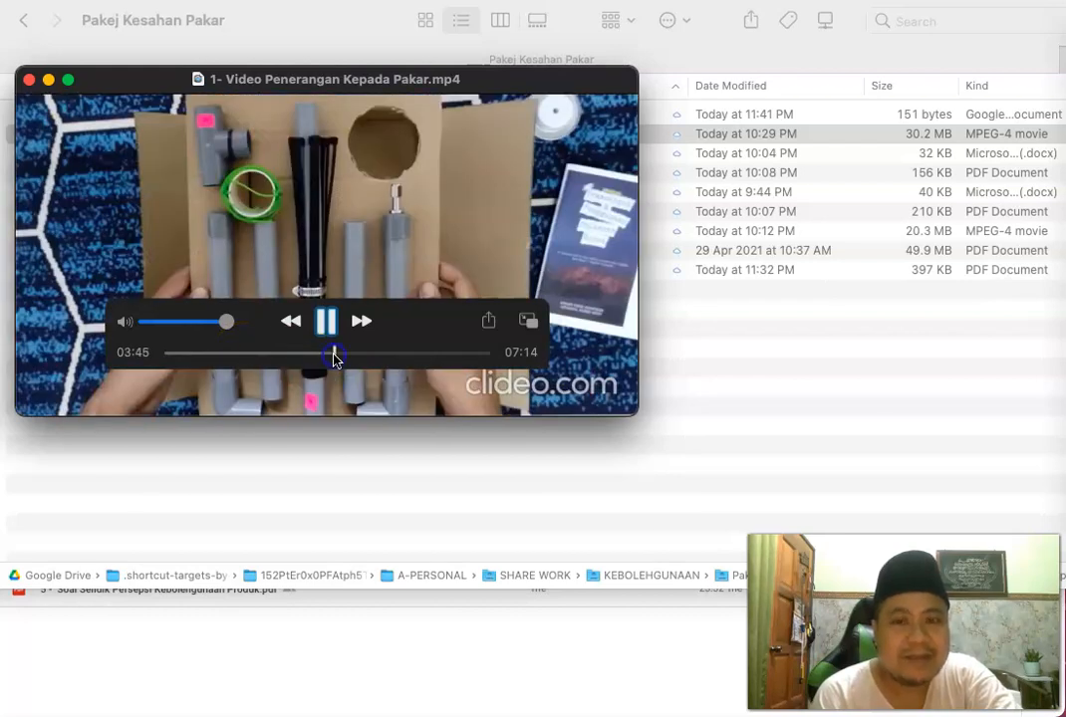
left_click(326, 321)
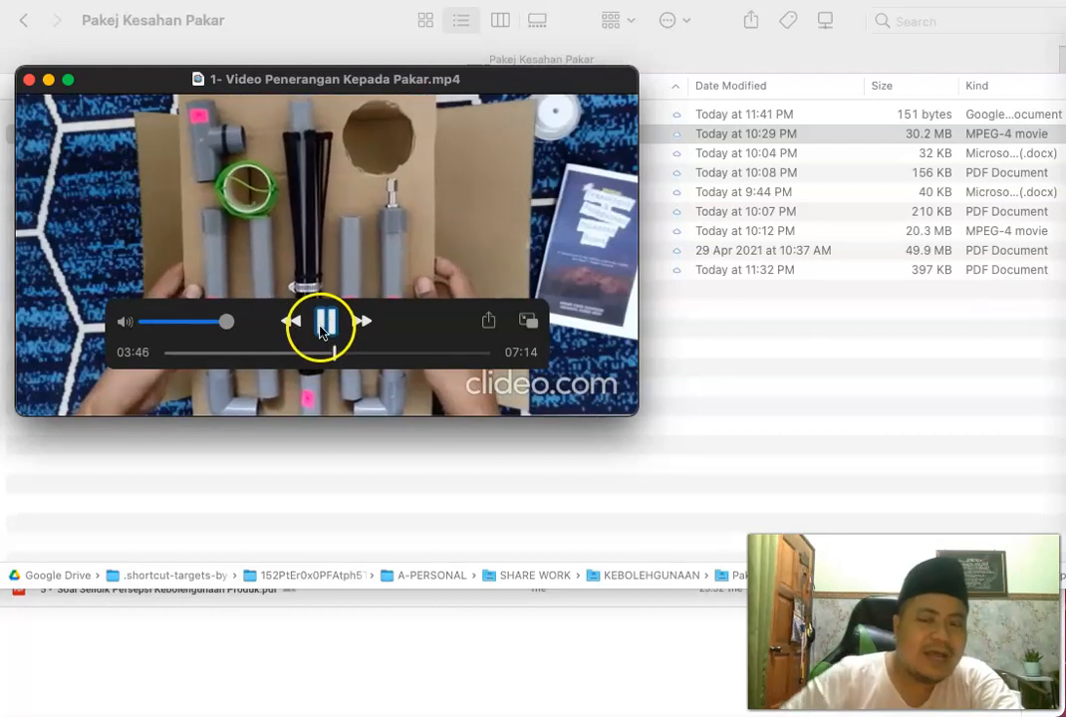
left_click(29, 79)
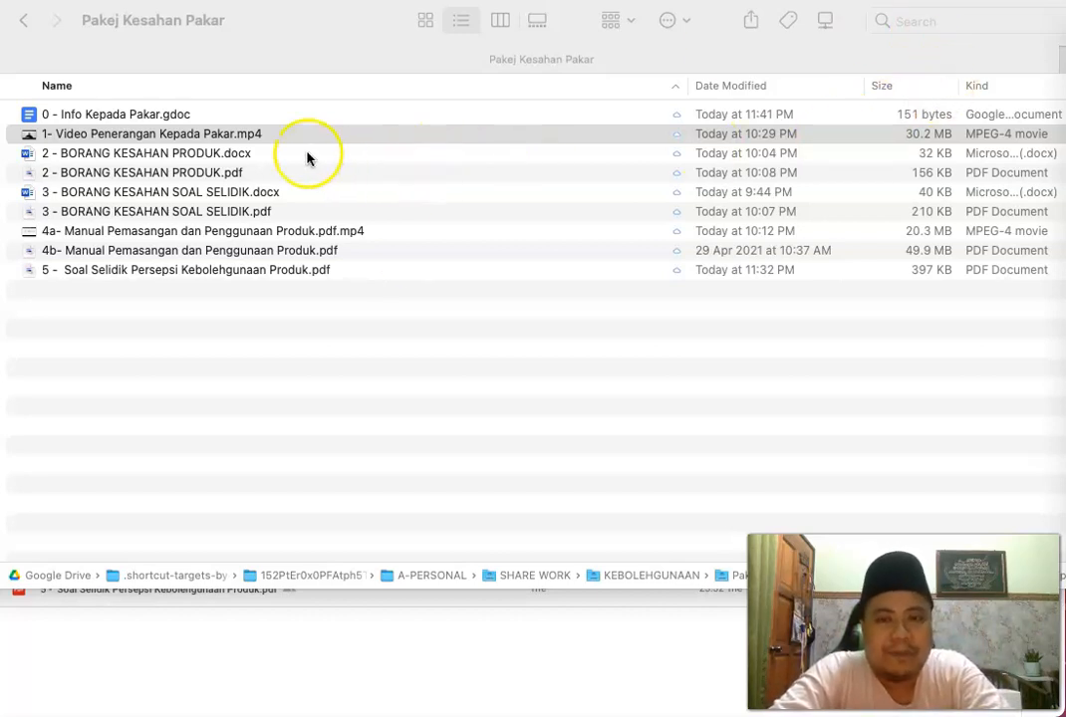
Open 2 - BORANG KESAHAN PRODUK.docx in Word and examine the introduction and the Maklumat Kajian section
left_click(174, 159)
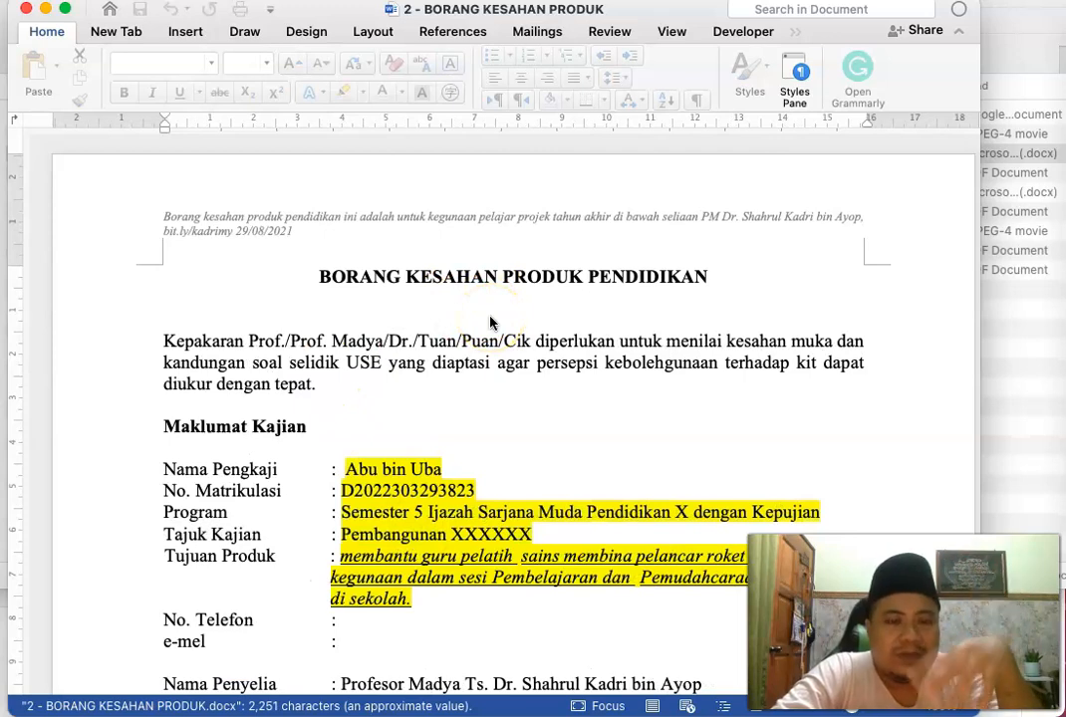
left_click(344, 354)
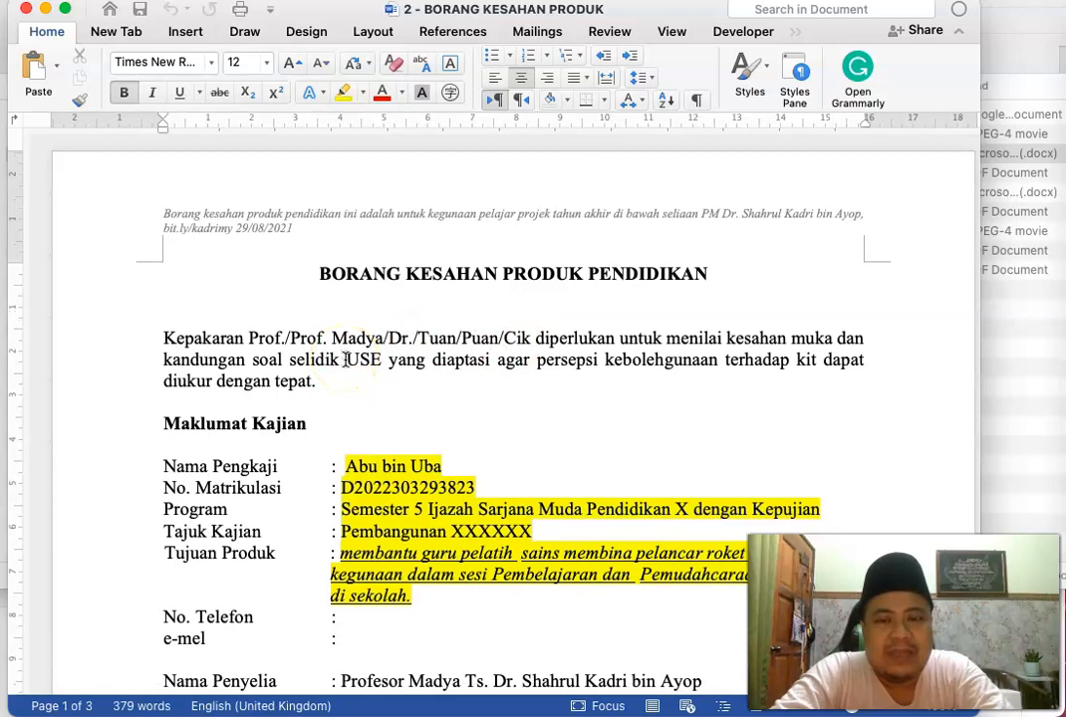
scroll(388, 409, "down", 2)
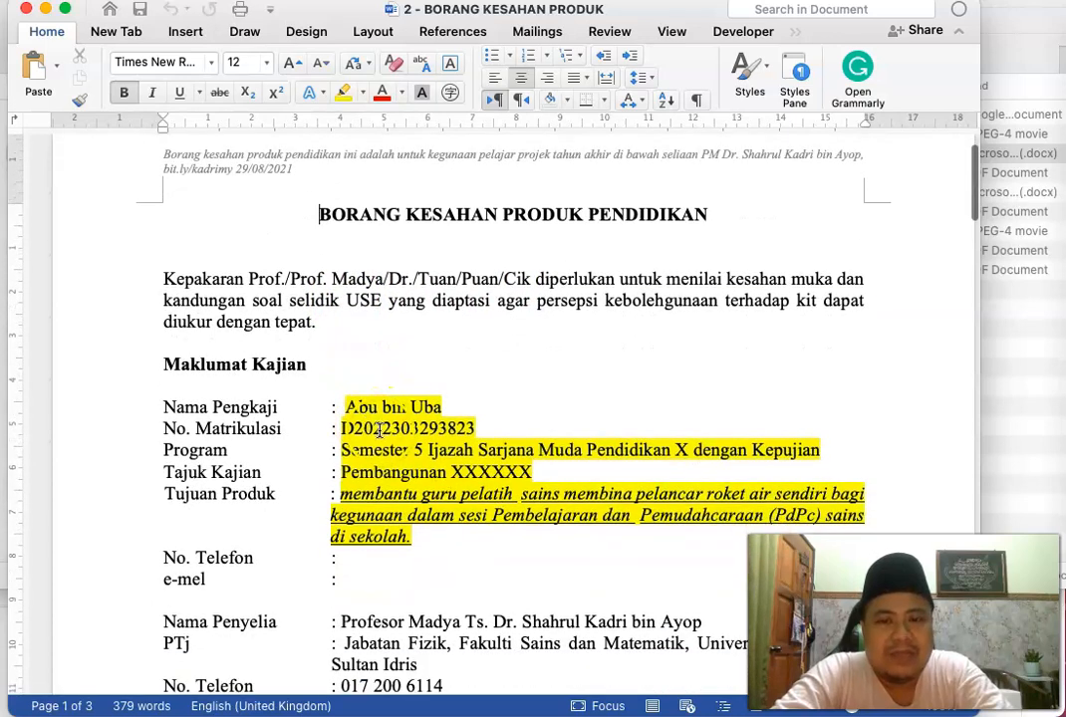
scroll(379, 430, "down", 1)
scroll(388, 439, "down", 1)
left_click(410, 470)
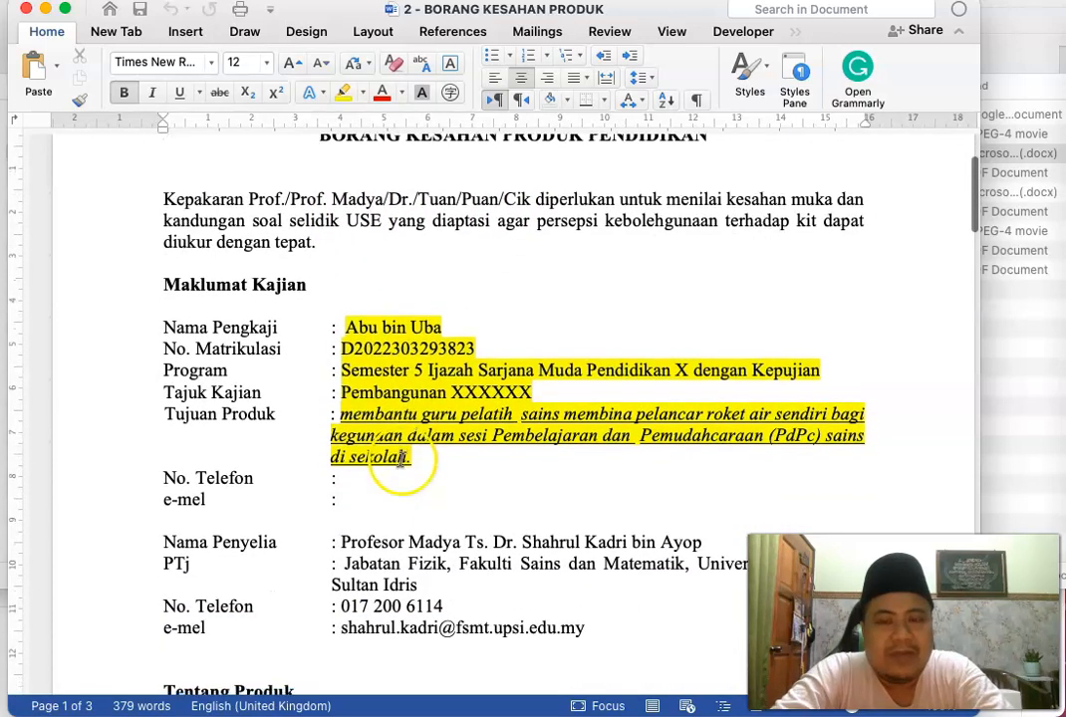
scroll(385, 425, "down", 1)
left_click(372, 420)
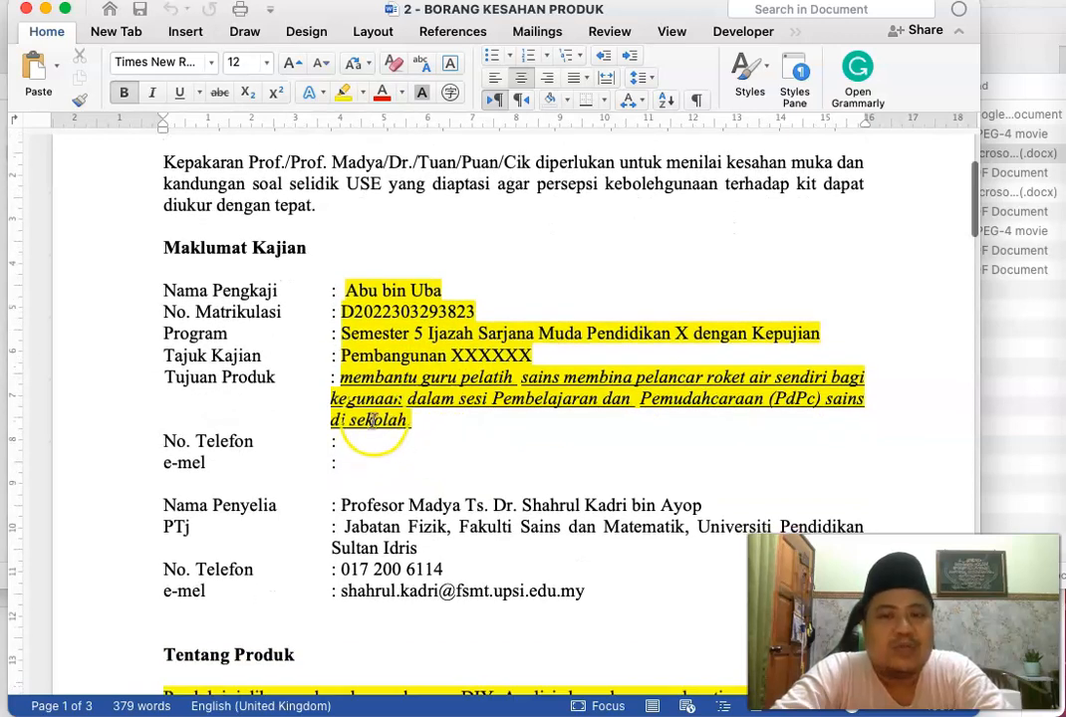
left_click(393, 436)
type(".")
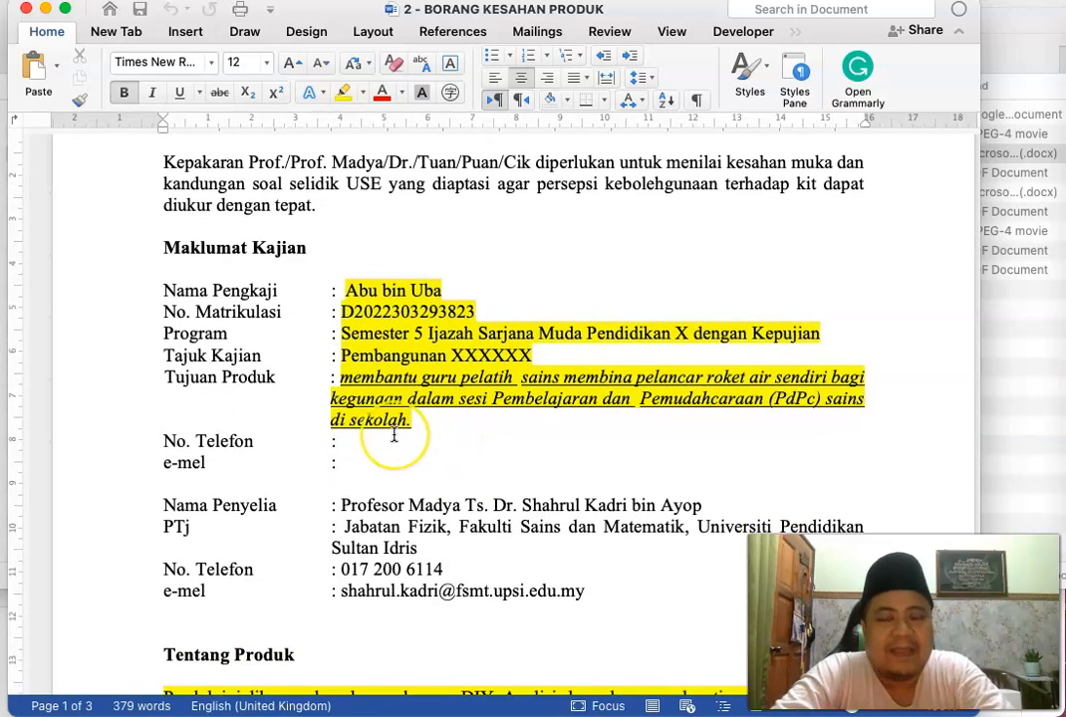
scroll(394, 435, "down", 1)
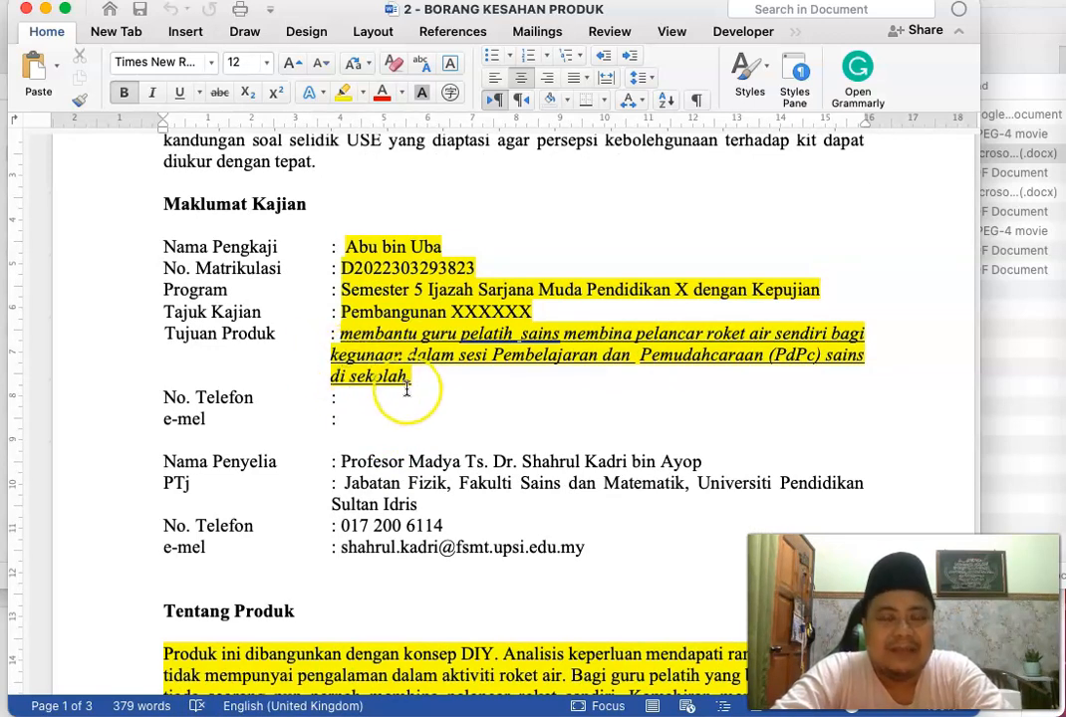
scroll(407, 389, "up", 3)
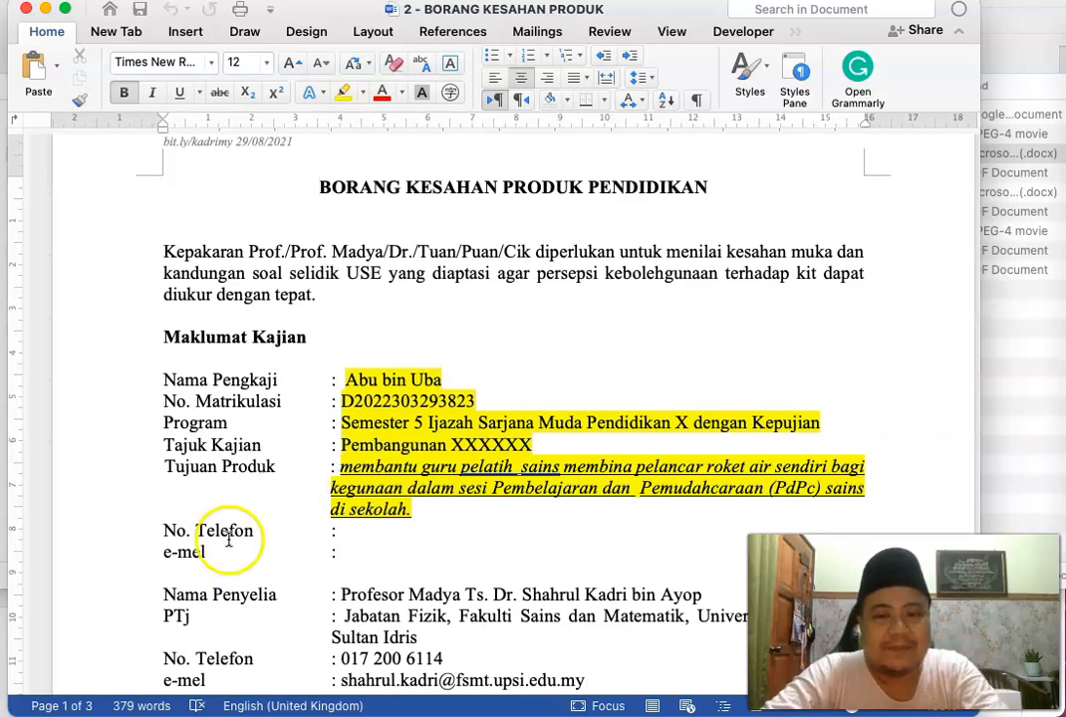
Examine the supervisor details and the Tentang Produk description in the product validation form
scroll(317, 521, "down", 1)
scroll(304, 513, "down", 2)
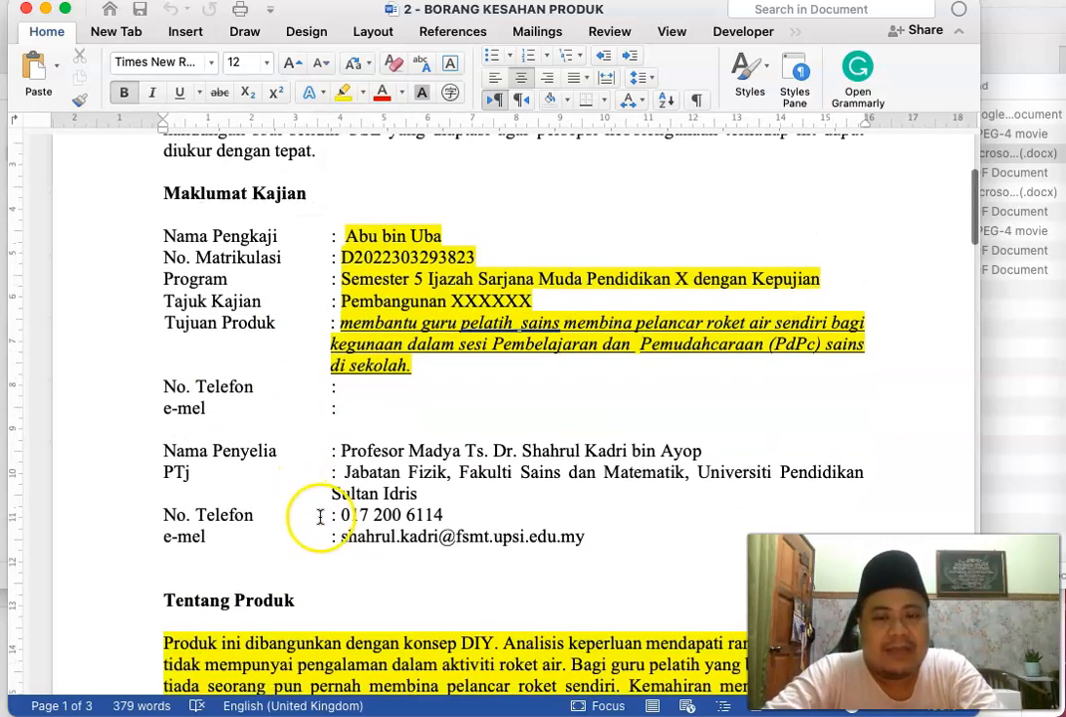
scroll(389, 499, "down", 5)
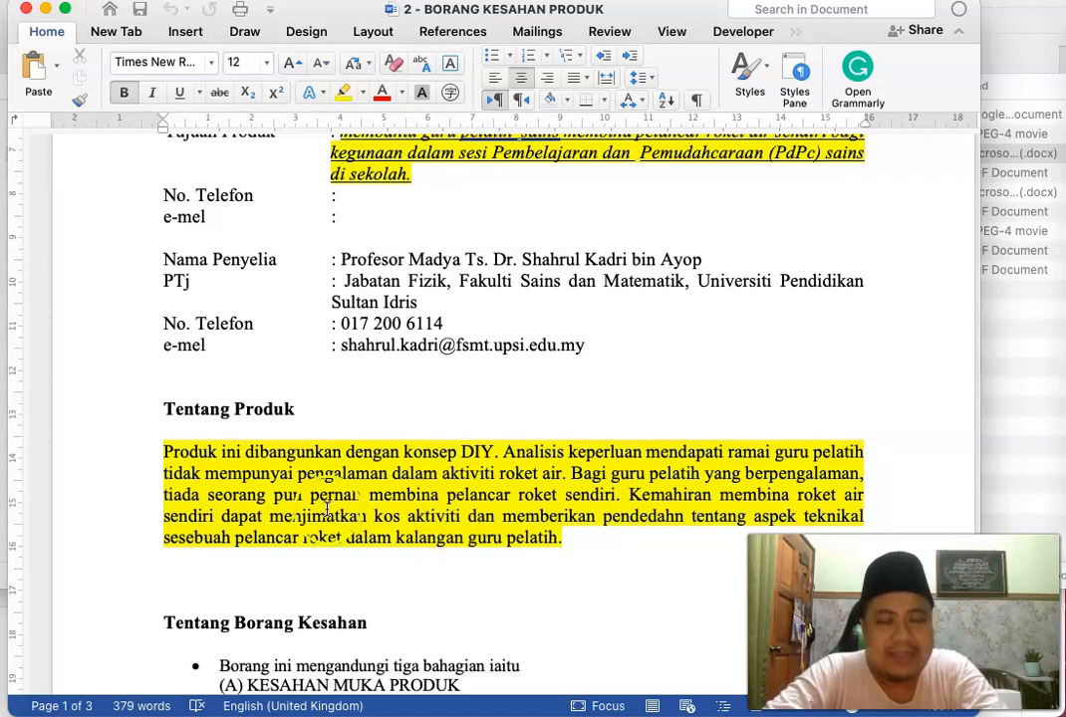
scroll(321, 504, "down", 1)
scroll(227, 442, "up", 2)
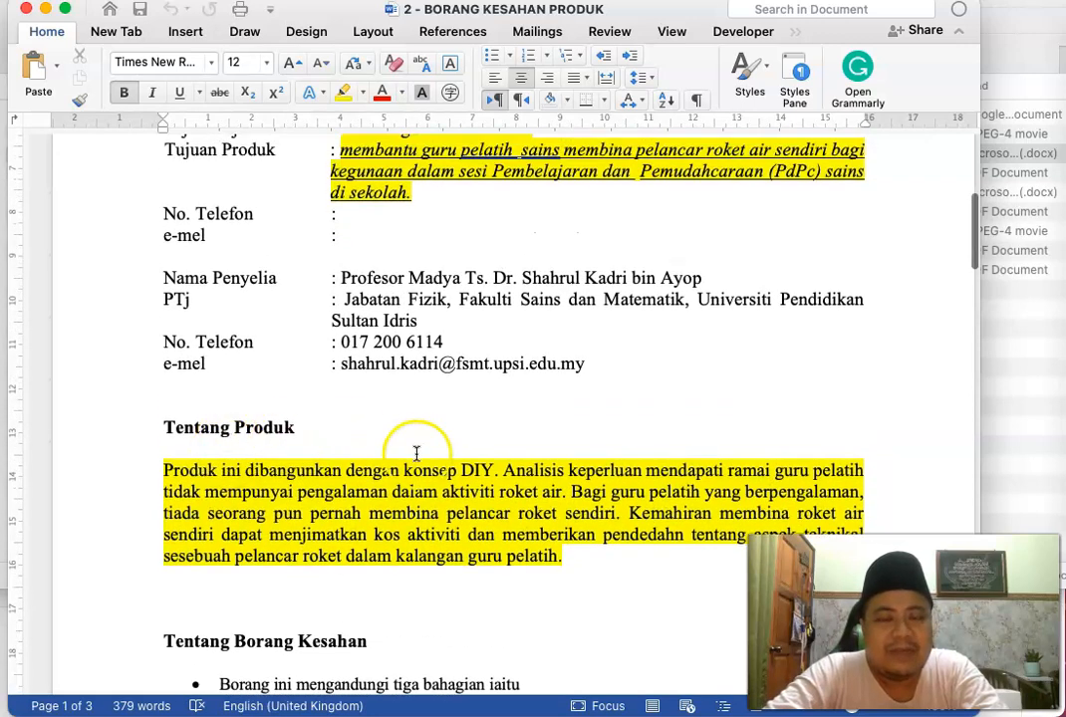
scroll(480, 482, "up", 1)
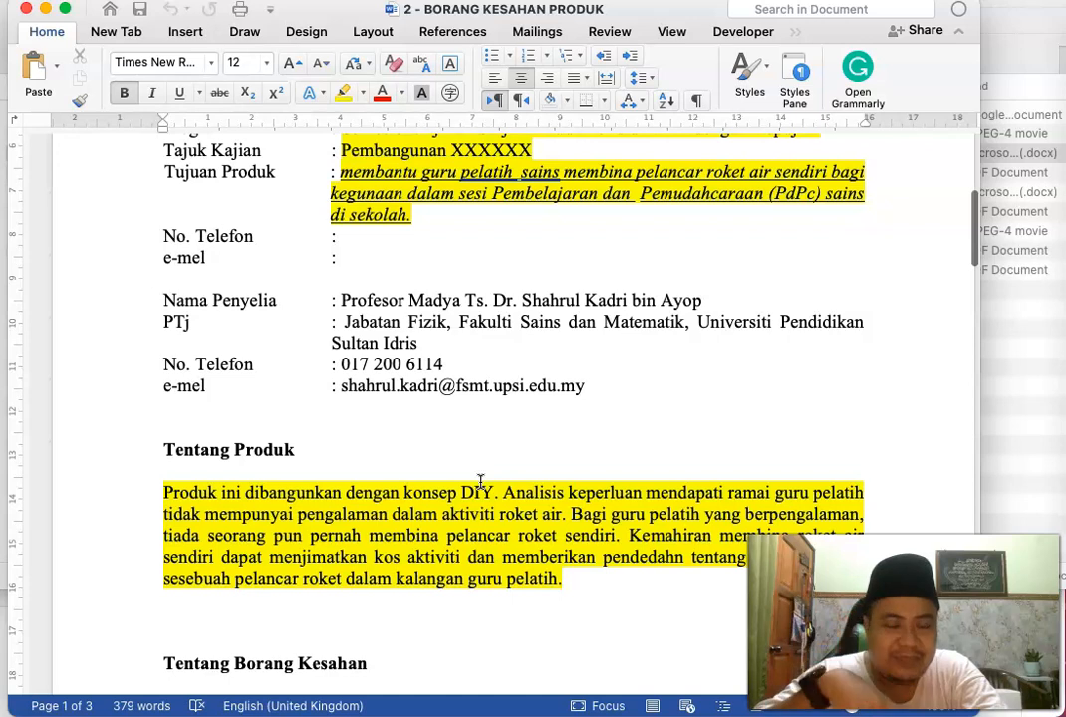
scroll(480, 482, "down", 2)
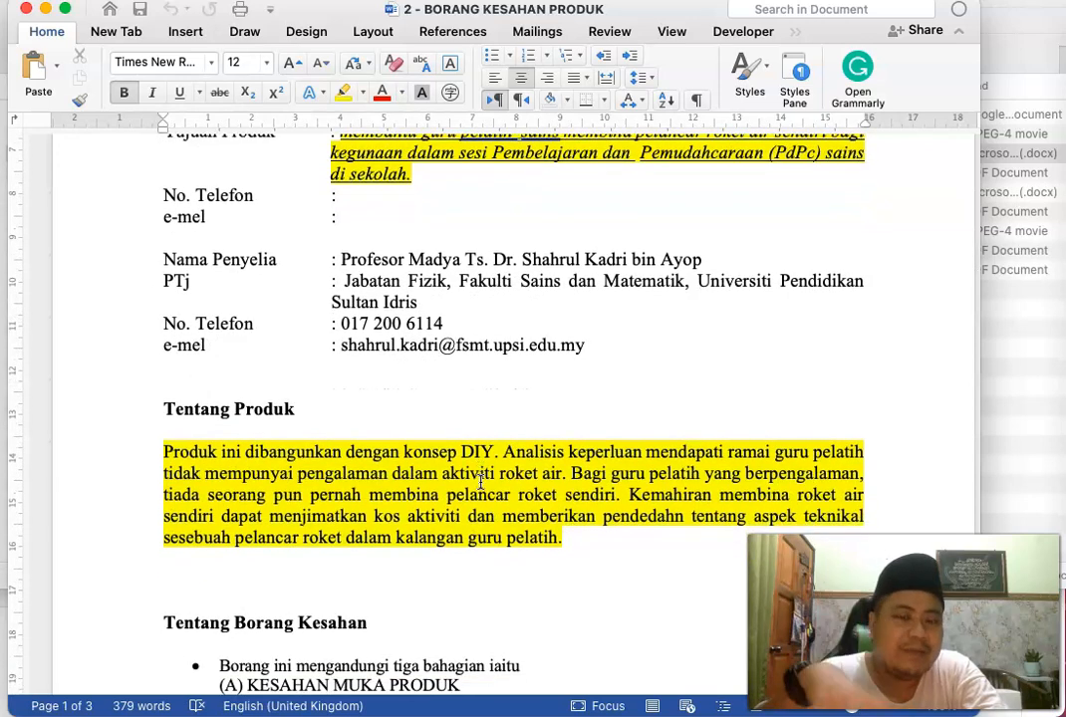
scroll(480, 482, "down", 3)
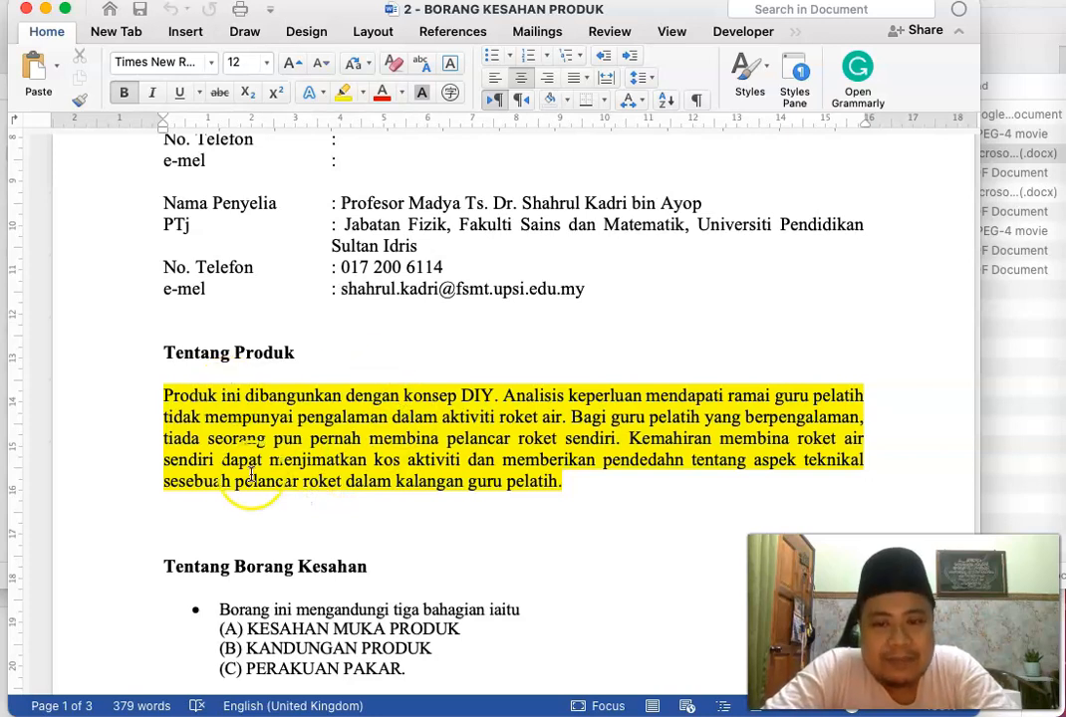
Insert "KESAHAN" before "KANDUNGAN PRODUK" in item (B) of the Tentang Borang Kesahan list
scroll(252, 476, "down", 5)
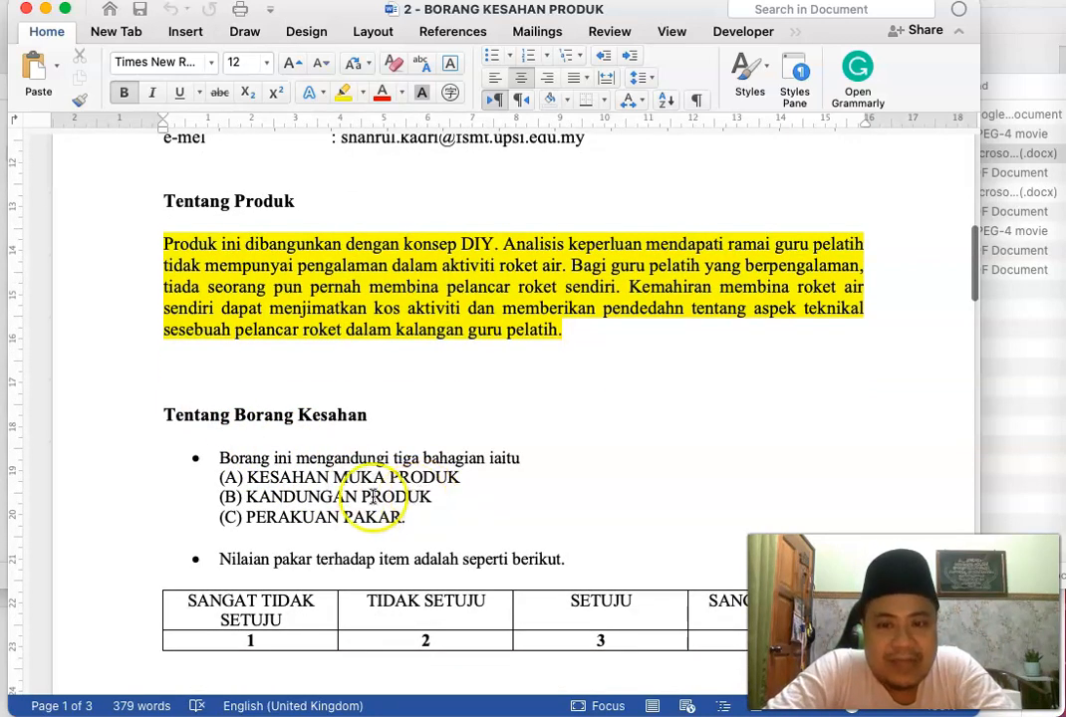
left_click(294, 476)
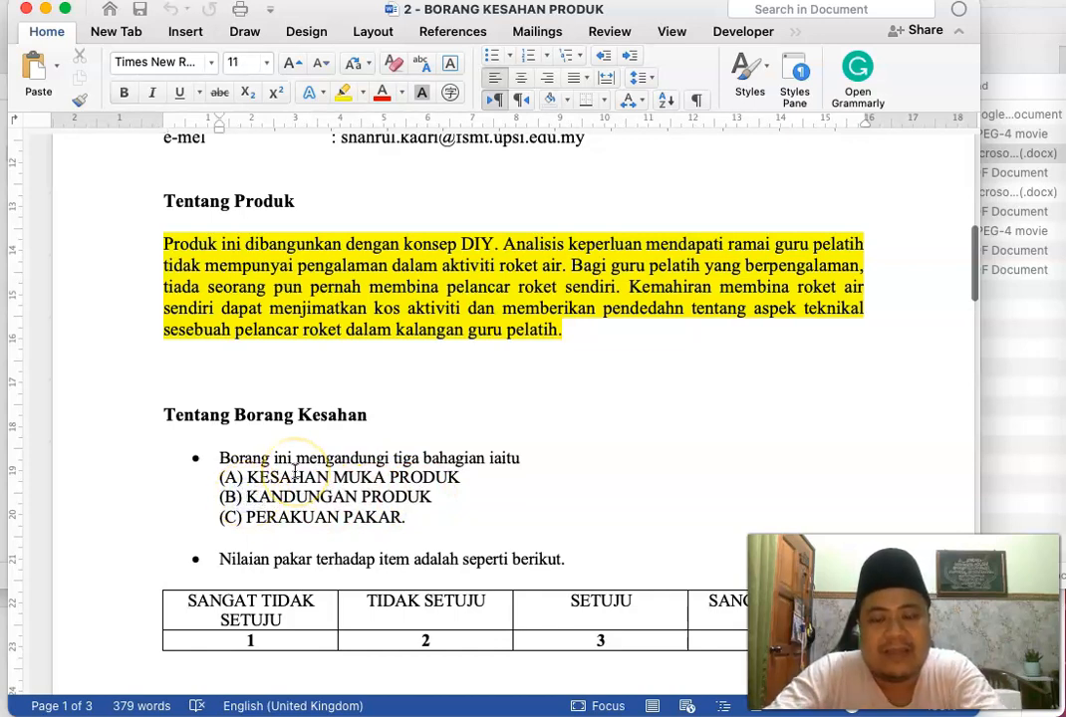
type("KESAHA")
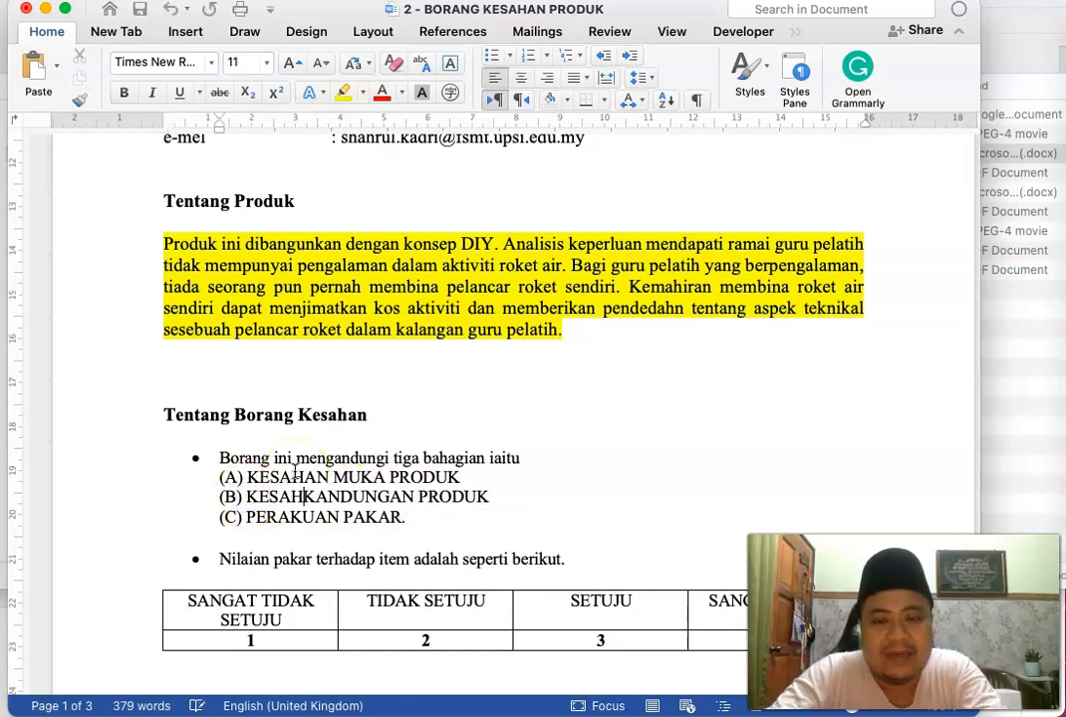
type("N")
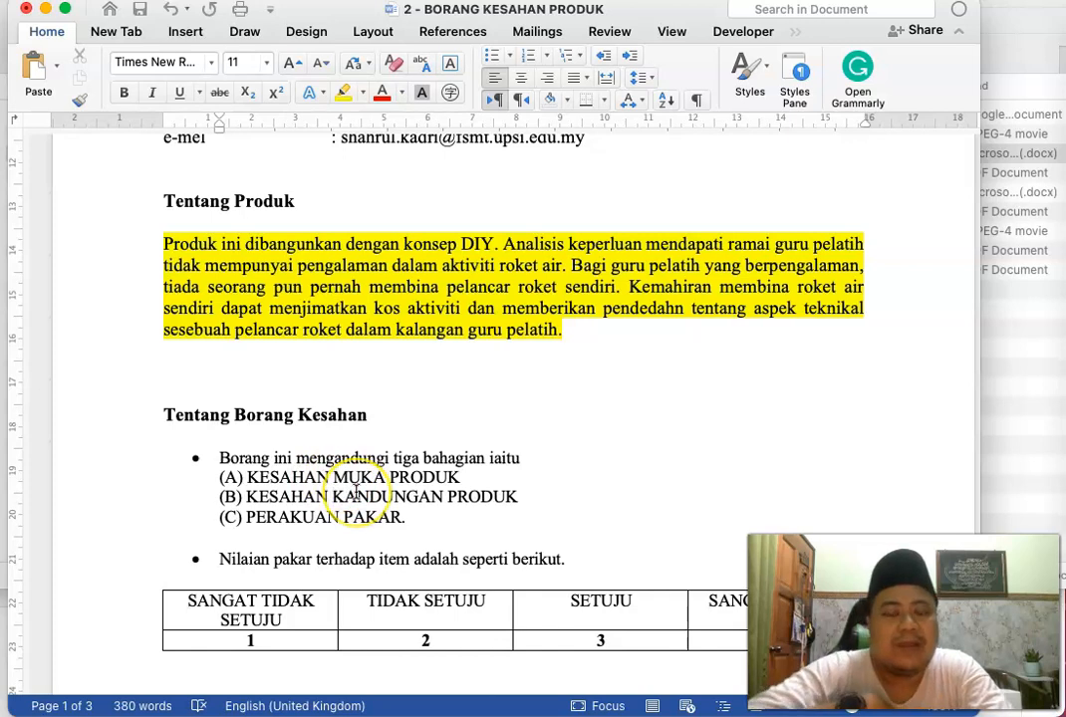
Examine the four-point rating scale and the items and expert comment column of section (A) KESAHAN MUKA PRODUK
scroll(356, 491, "down", 3)
scroll(356, 492, "down", 3)
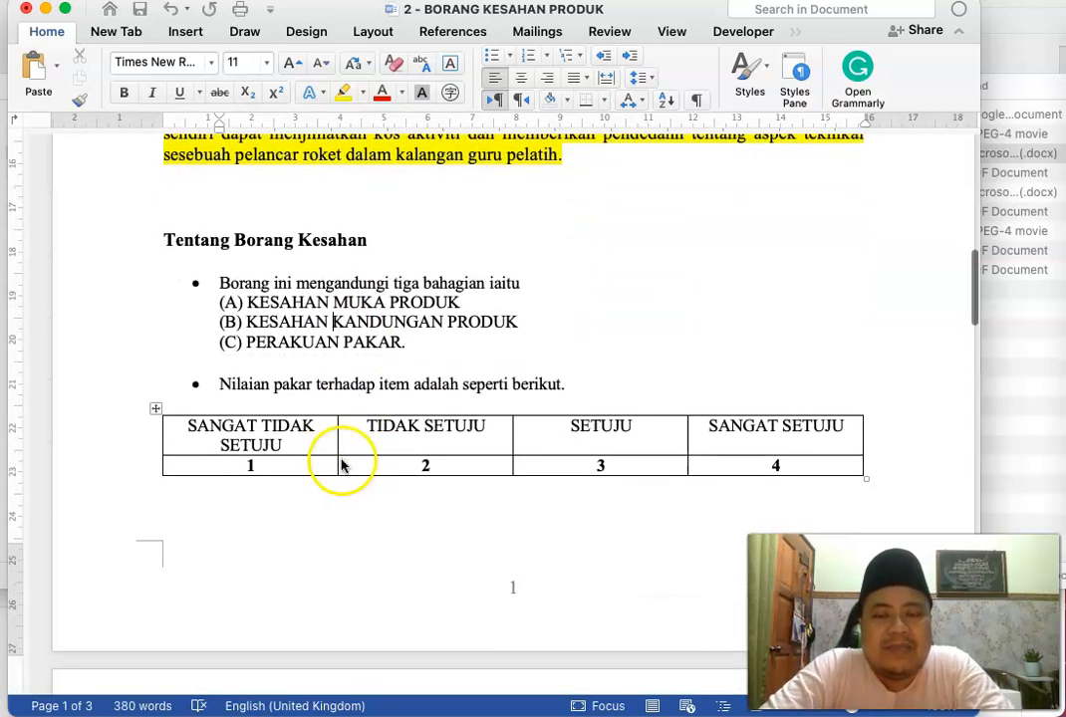
scroll(514, 499, "down", 10)
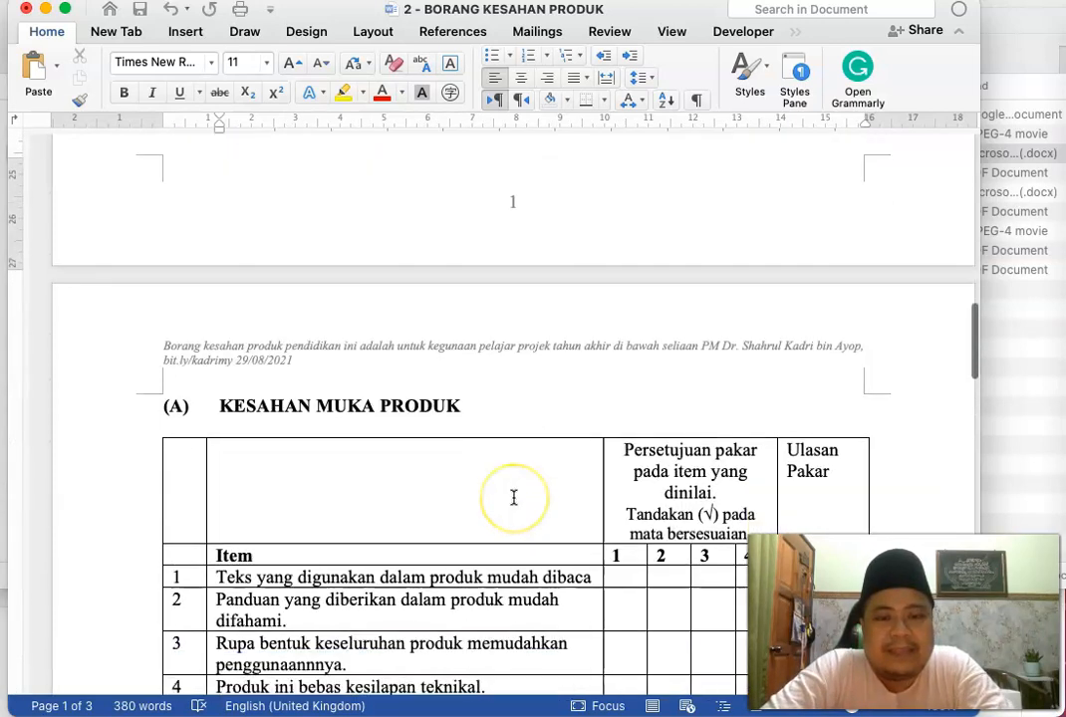
scroll(514, 499, "down", 1)
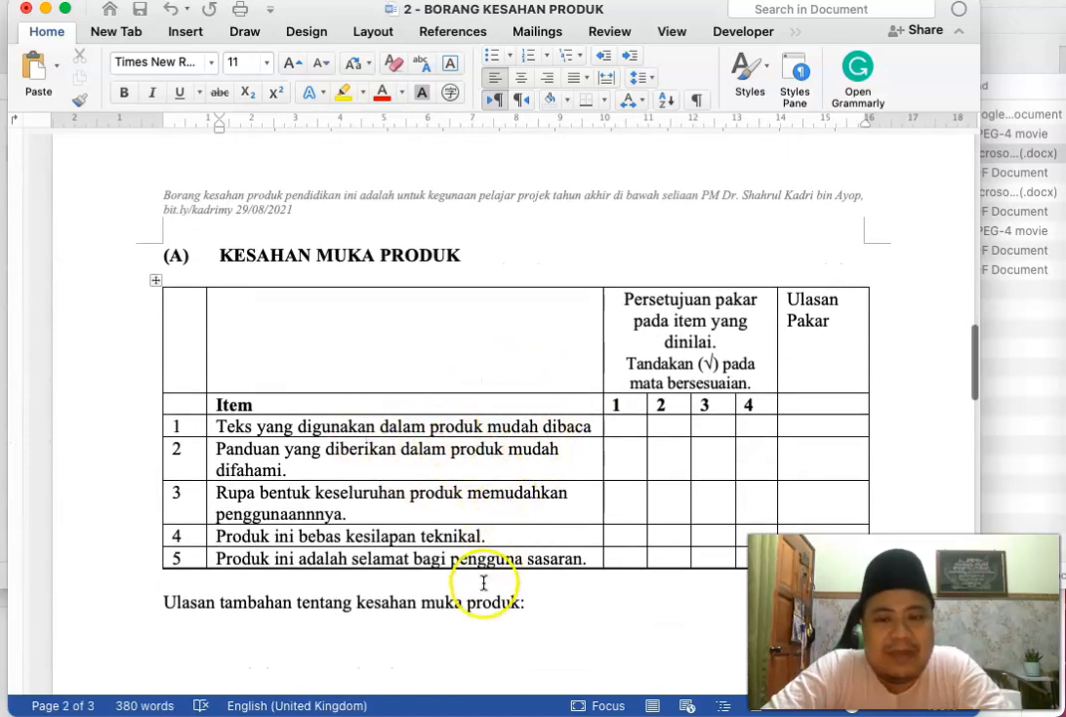
scroll(382, 511, "down", 1)
scroll(428, 559, "down", 1)
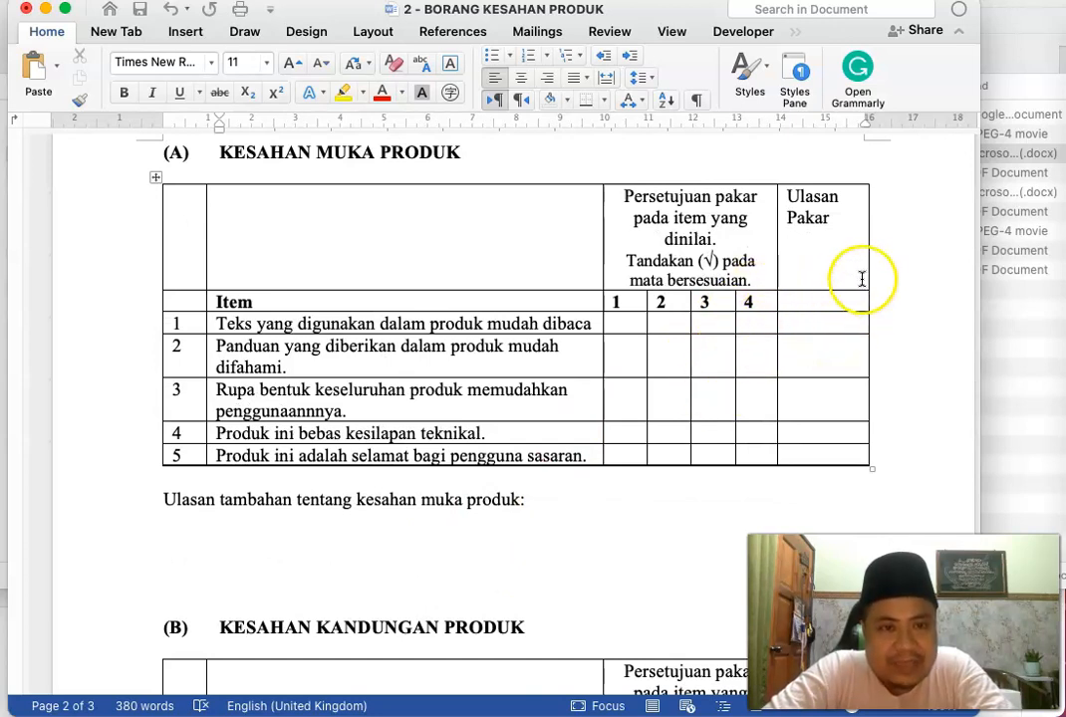
Compare the items in section (B) KESAHAN KANDUNGAN PRODUK with those in section (A)
scroll(707, 393, "down", 9)
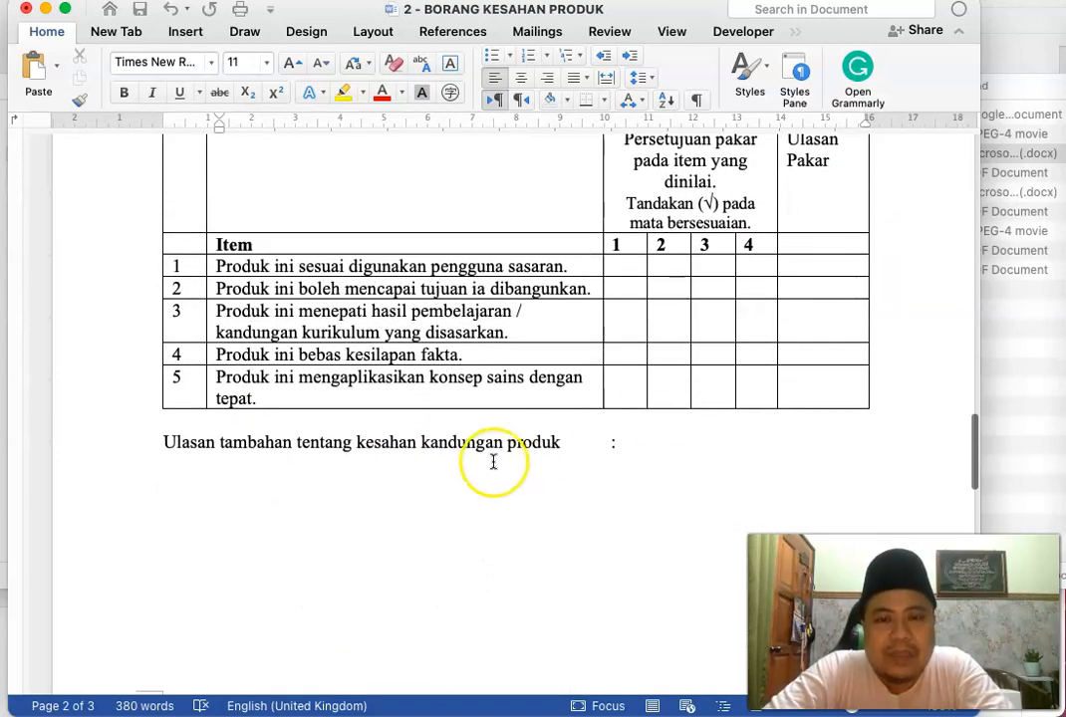
scroll(488, 448, "up", 7)
scroll(476, 430, "down", 8)
scroll(476, 426, "up", 8)
scroll(416, 301, "up", 5)
scroll(350, 257, "down", 4)
scroll(363, 515, "down", 12)
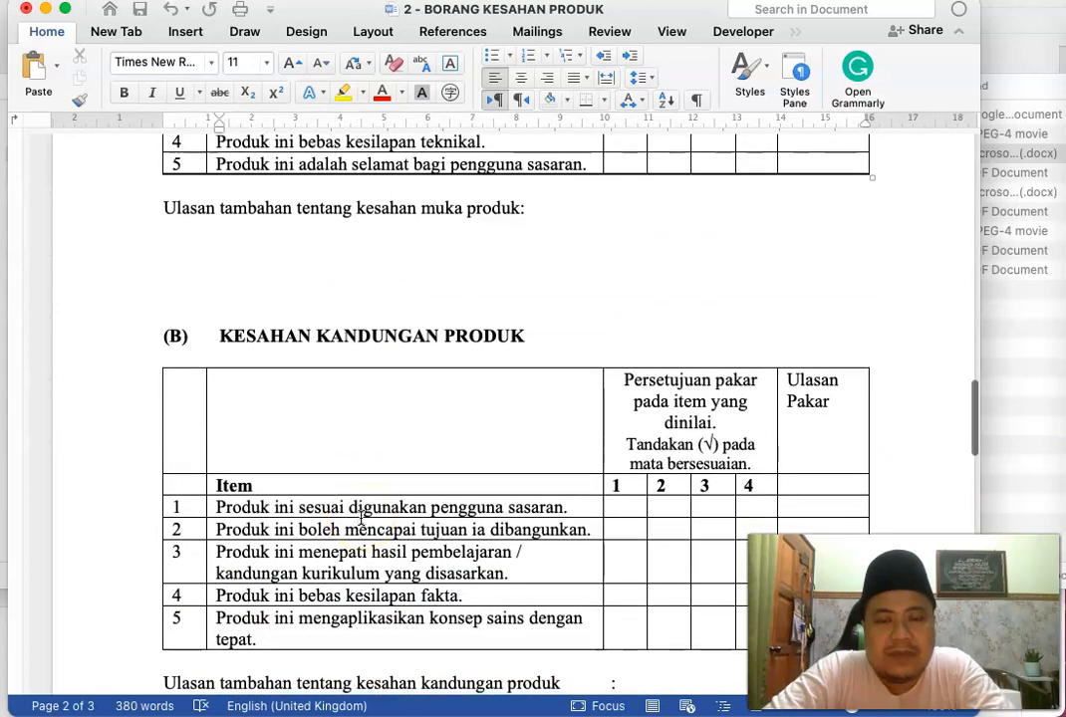
Examine the expert declaration in section (C) PERAKUAN PAKAR, and go back over the section (B) table
scroll(360, 517, "down", 4)
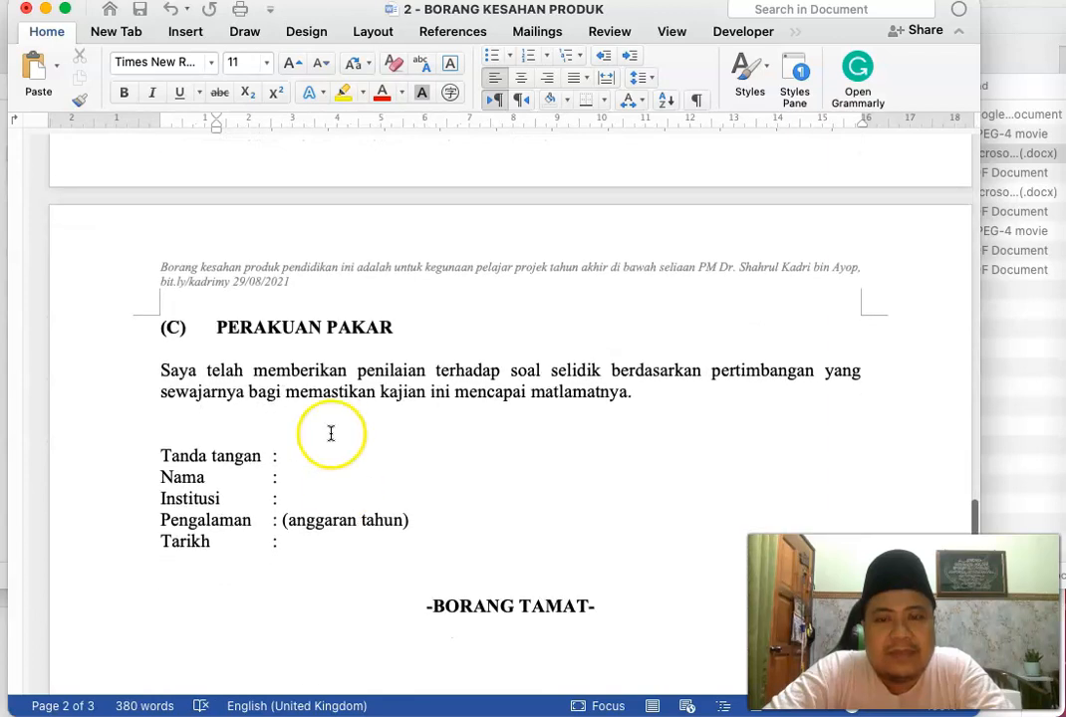
scroll(331, 433, "down", 2)
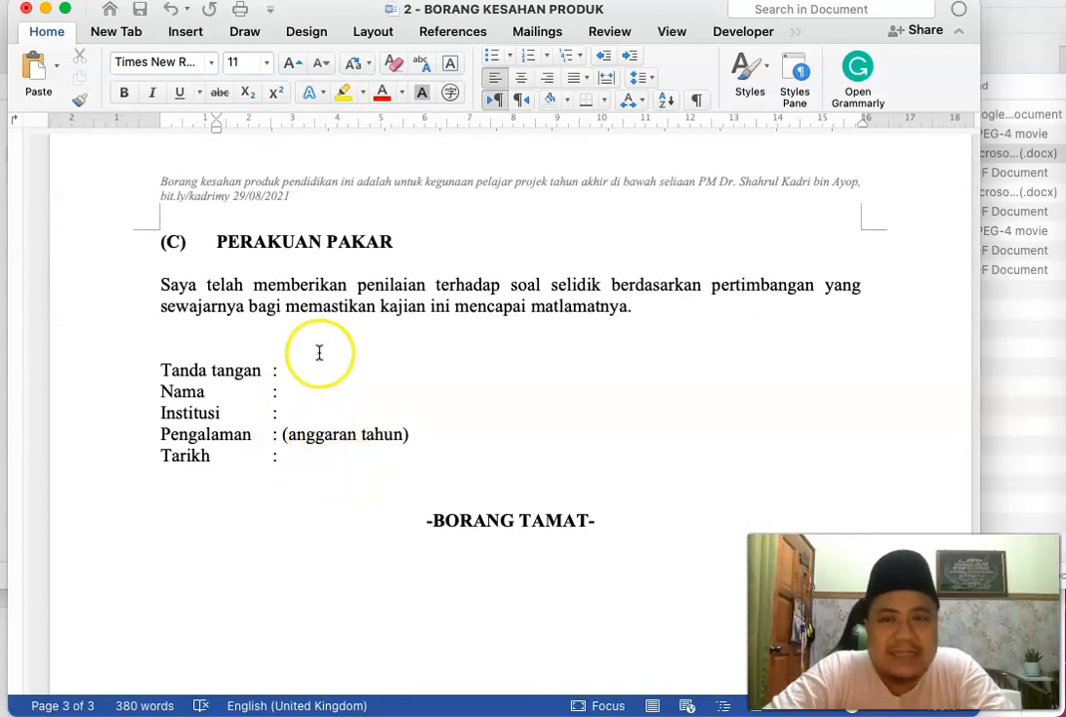
scroll(319, 351, "up", 2)
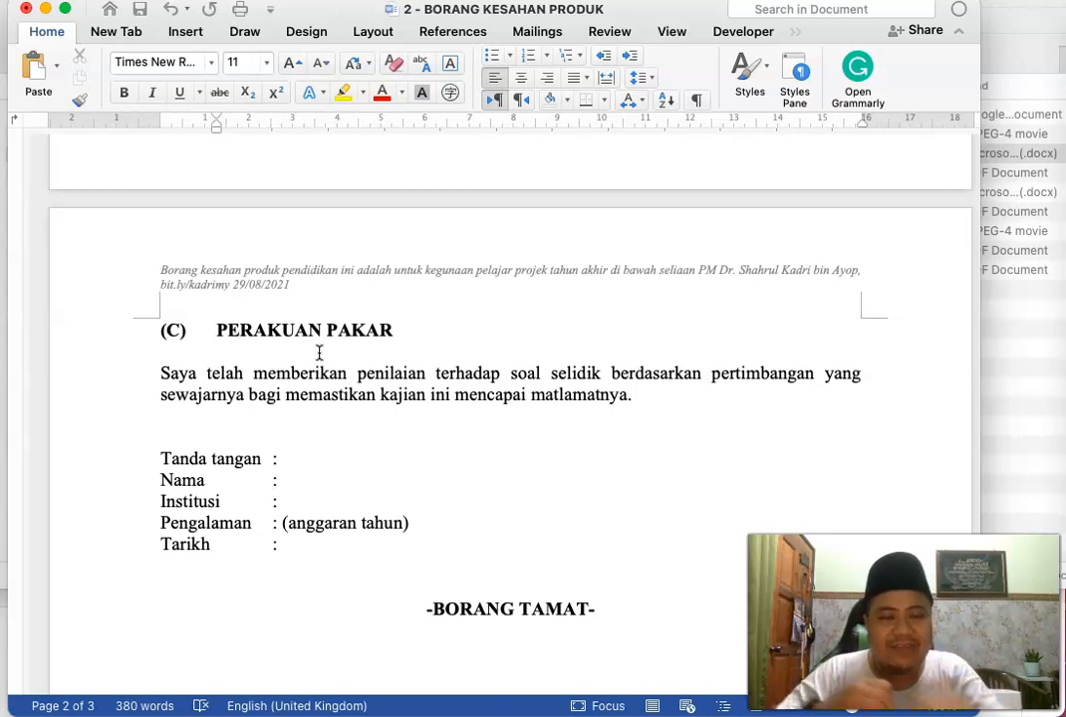
scroll(455, 202, "up", 10)
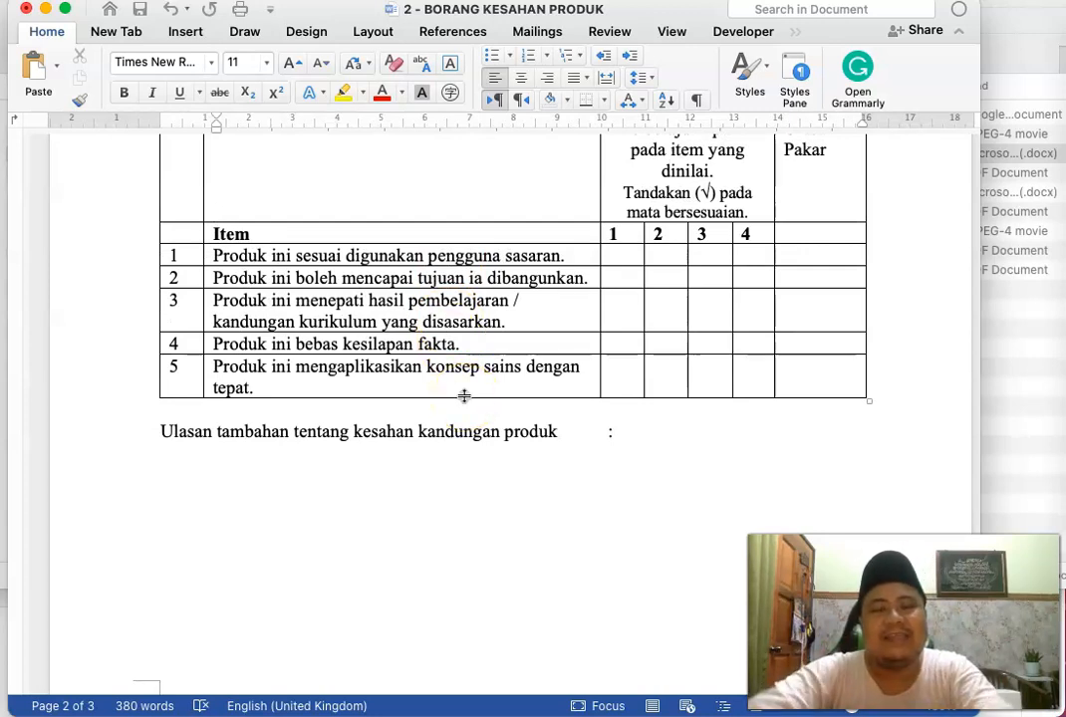
scroll(410, 378, "up", 2)
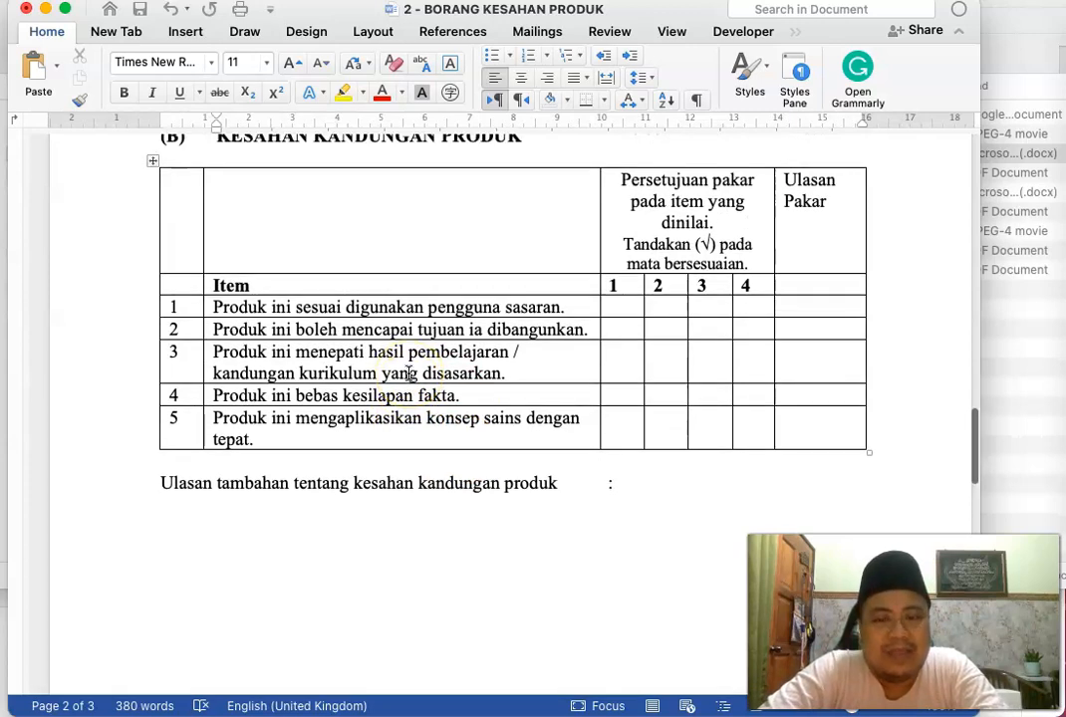
scroll(409, 374, "up", 1)
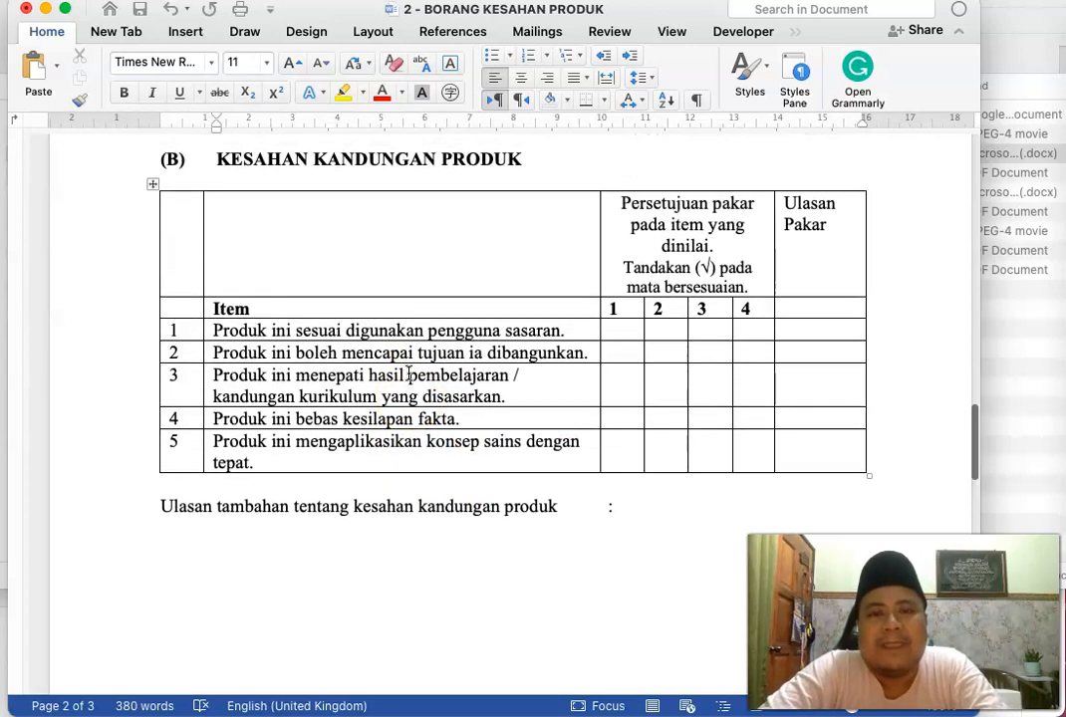
Close the product validation form with its changes saved, and open 3 - BORANG KESAHAN SOAL SELIDIK.docx from the folder in Word
left_click(27, 10)
left_click(544, 416)
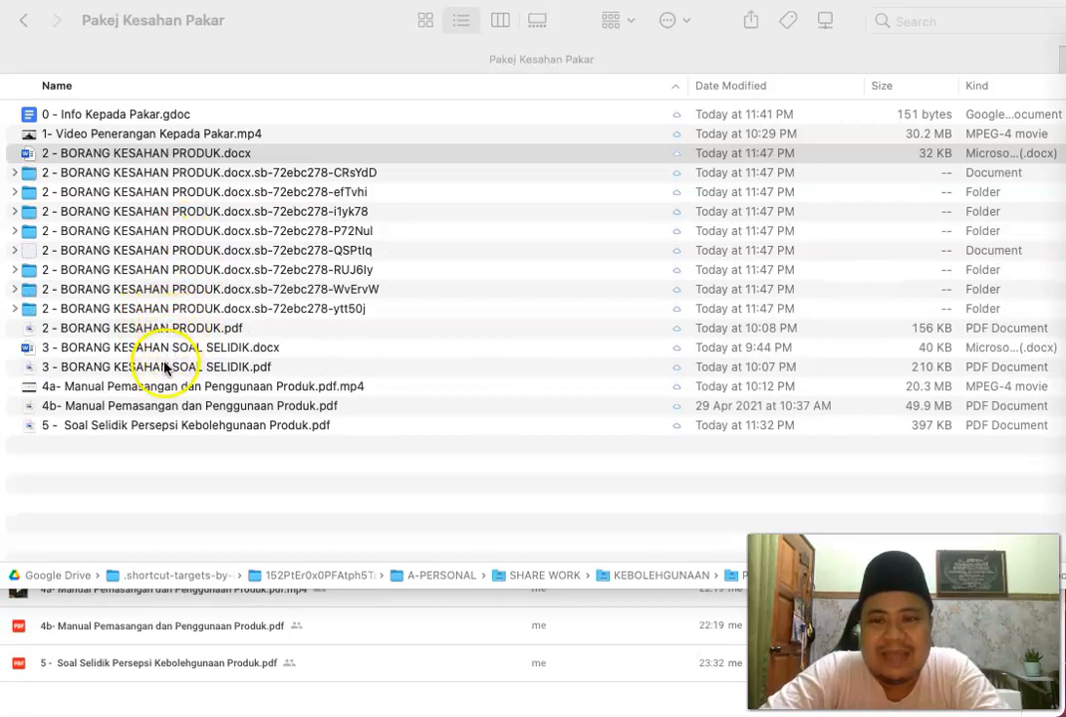
left_click(171, 349)
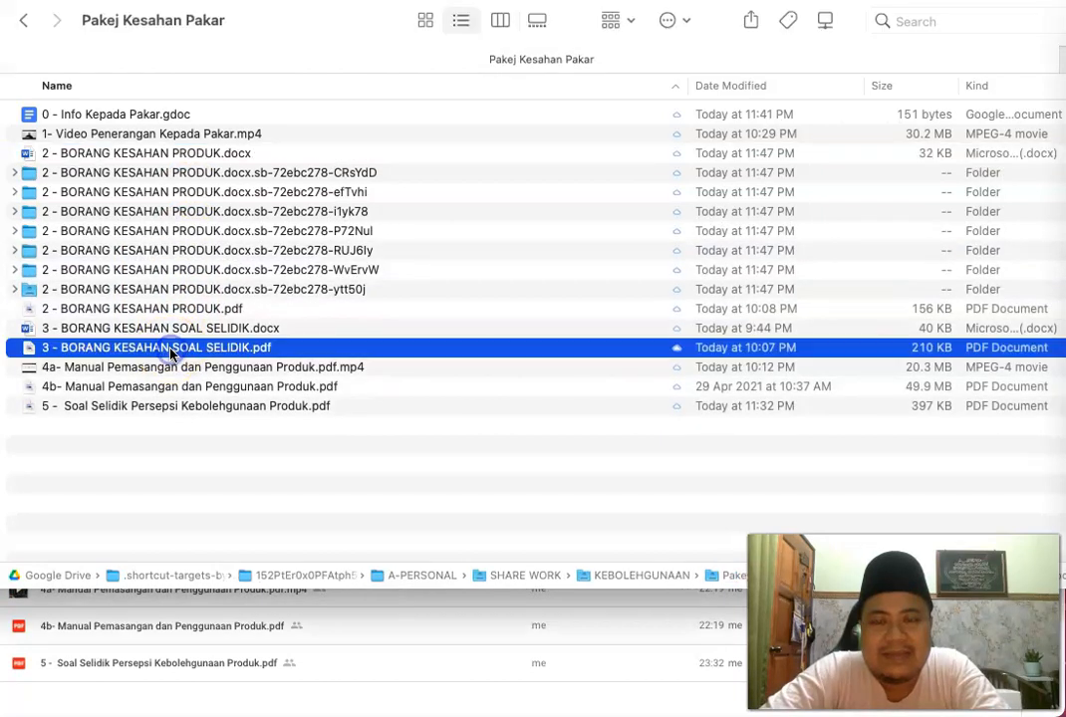
double_click(193, 329)
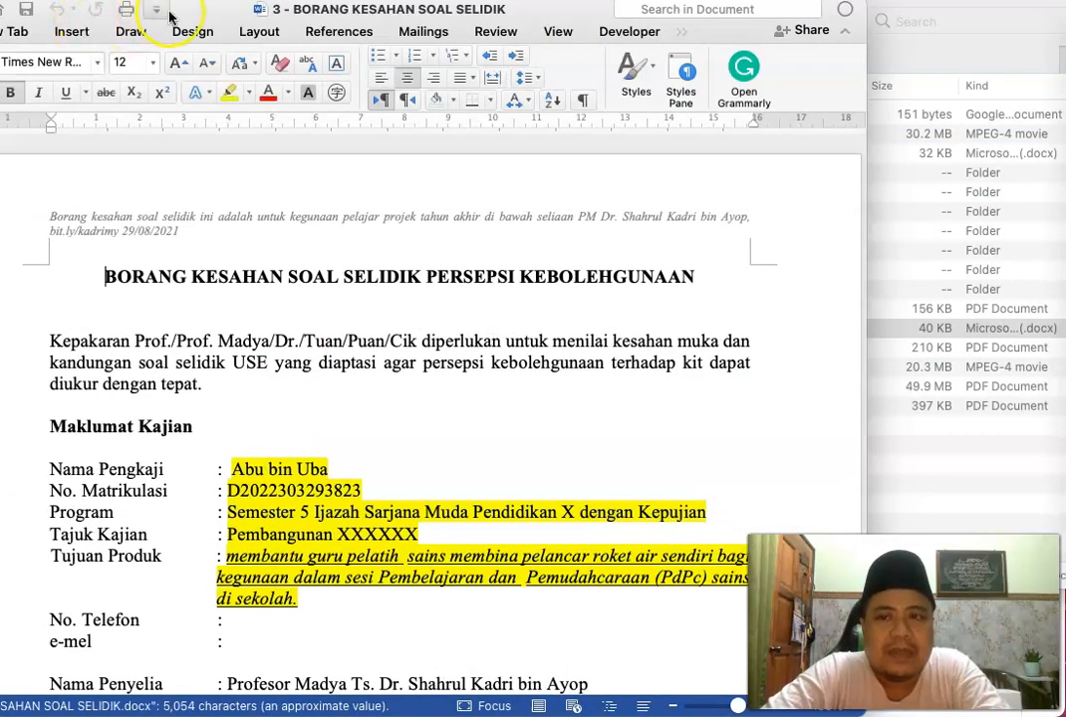
left_click_drag(239, 11, 305, 10)
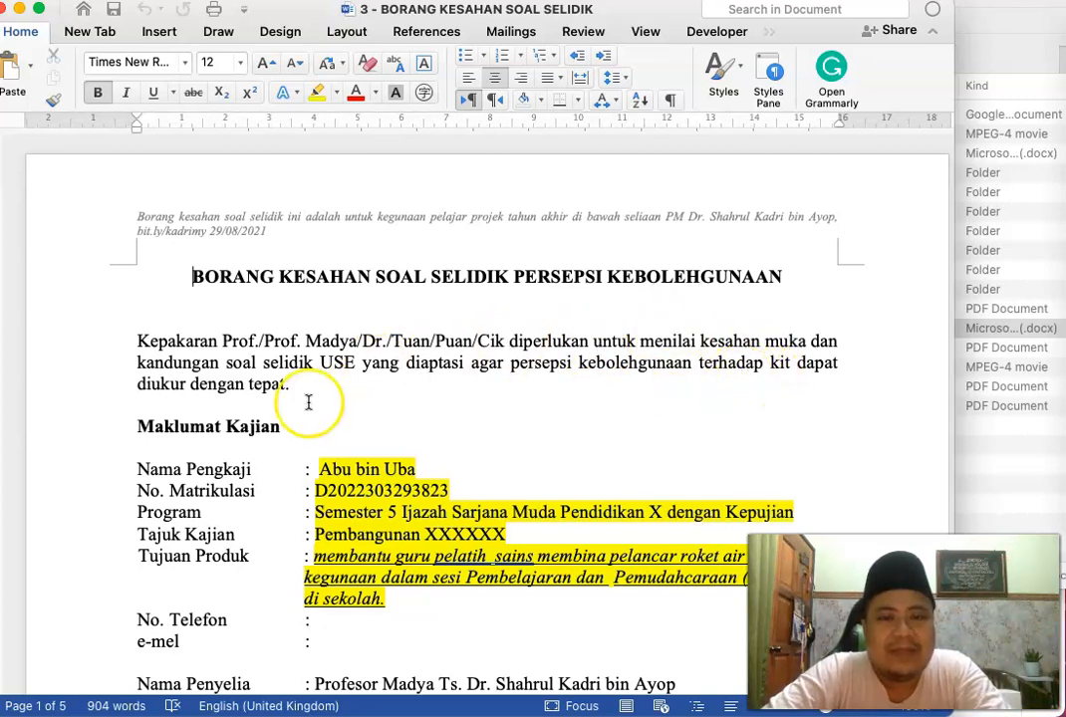
Examine the introduction, Maklumat Kajian and Tentang Soal Selidik sections of the questionnaire validation form
scroll(309, 403, "down", 1)
scroll(309, 402, "down", 5)
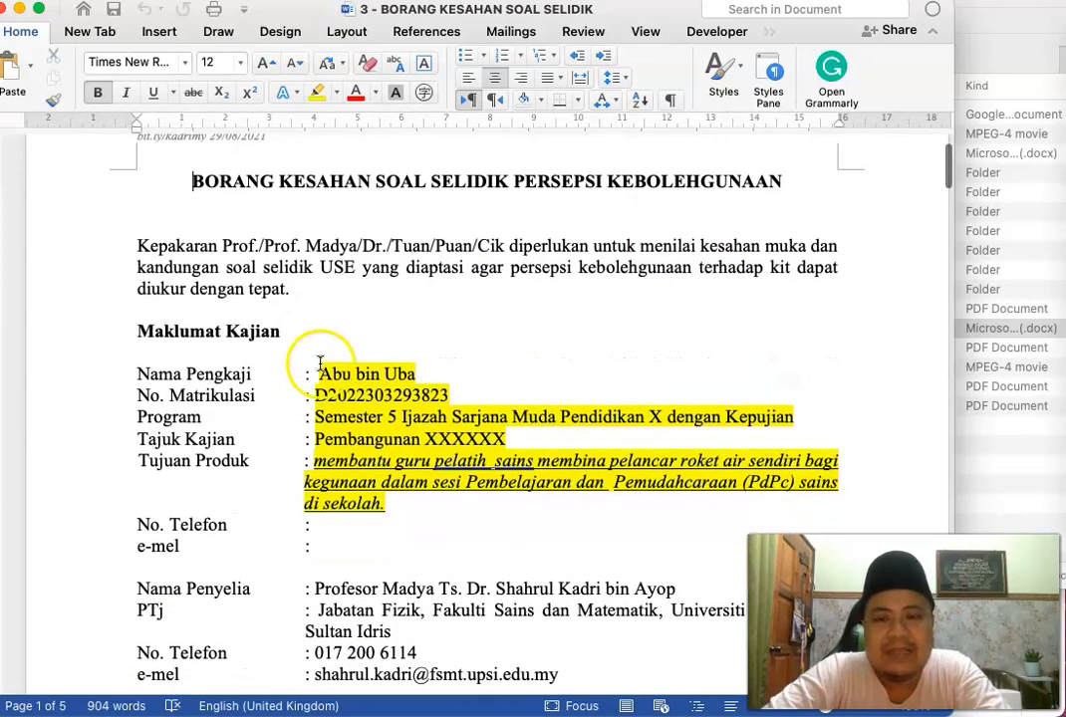
scroll(416, 507, "up", 5)
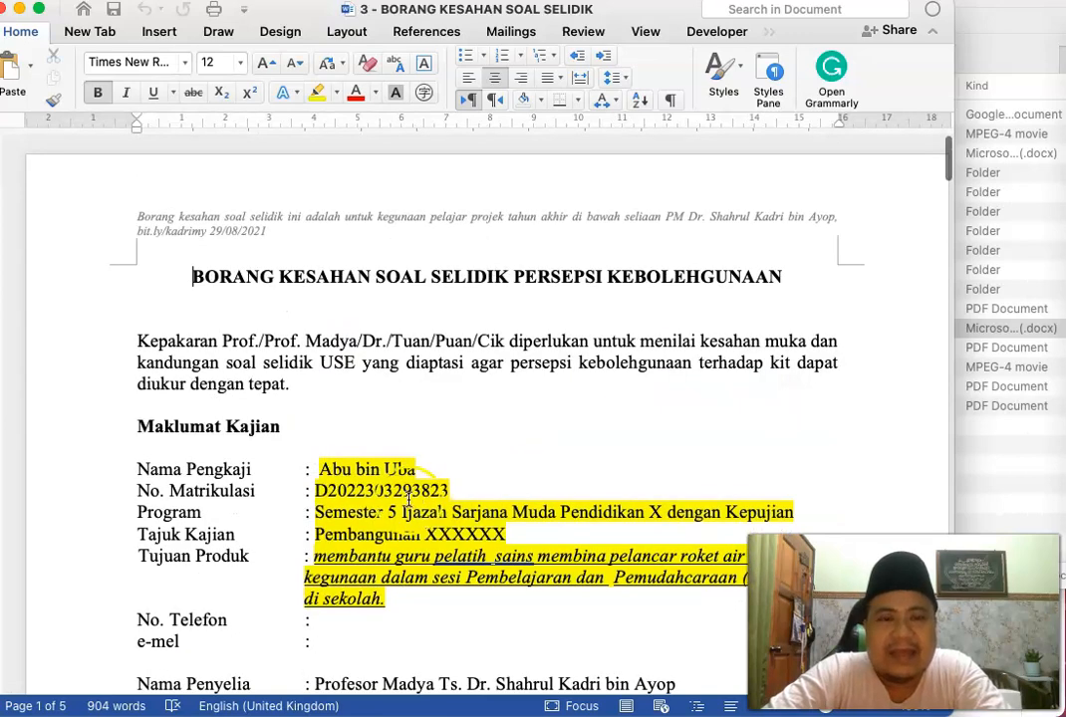
scroll(357, 521, "down", 10)
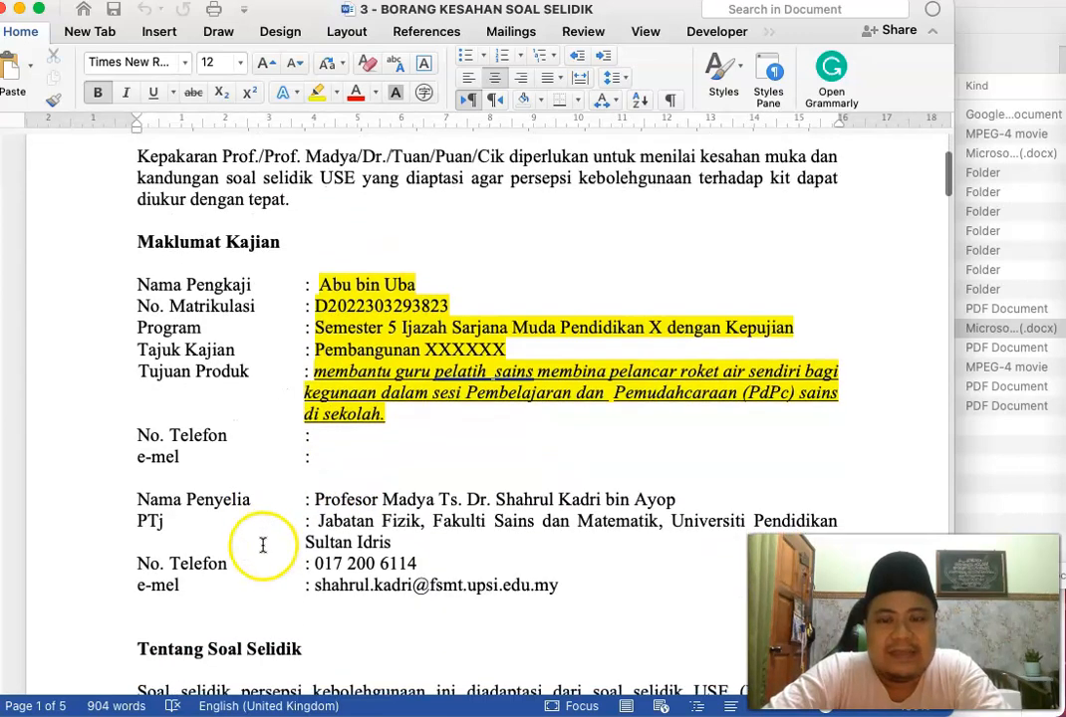
scroll(433, 538, "down", 12)
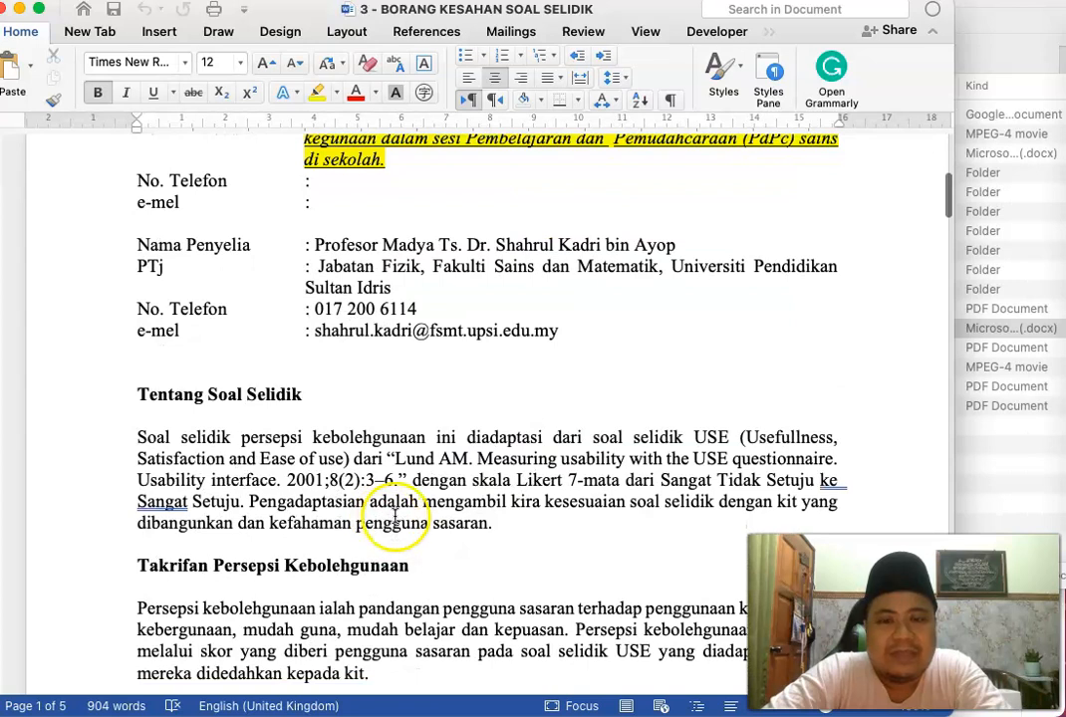
scroll(395, 518, "down", 3)
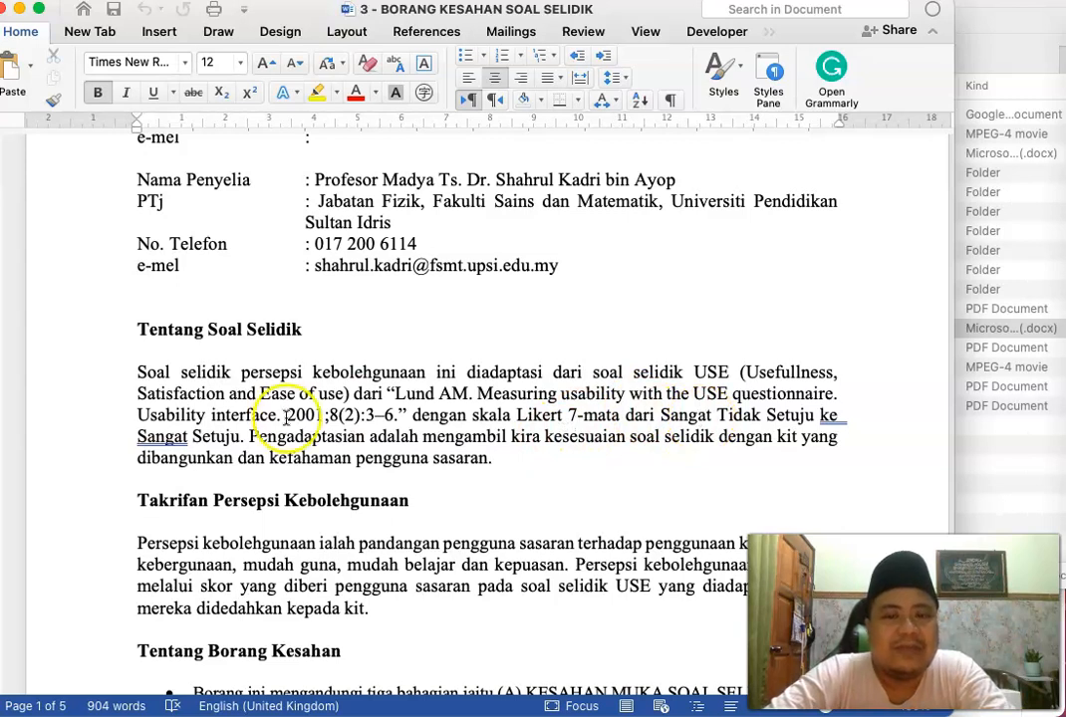
scroll(214, 437, "down", 2)
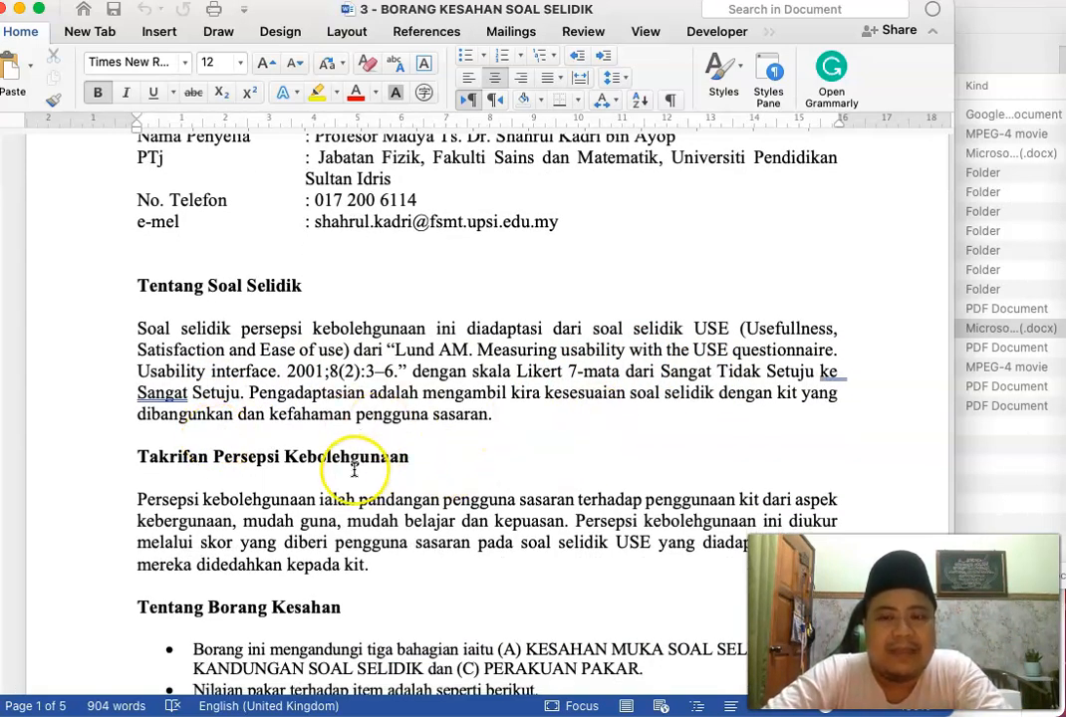
Replace "kit" with "produk" after "penggunaan" in the first sentence of the Takrifan Persepsi Kebolehgunaan paragraph
scroll(288, 477, "down", 2)
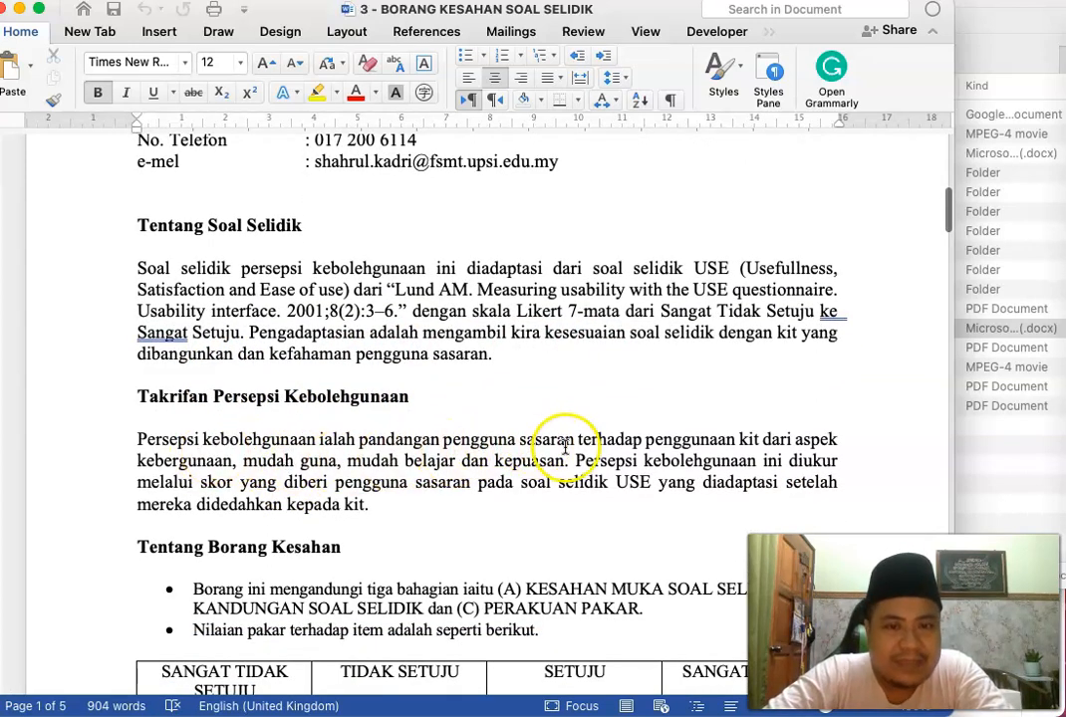
left_click(763, 439)
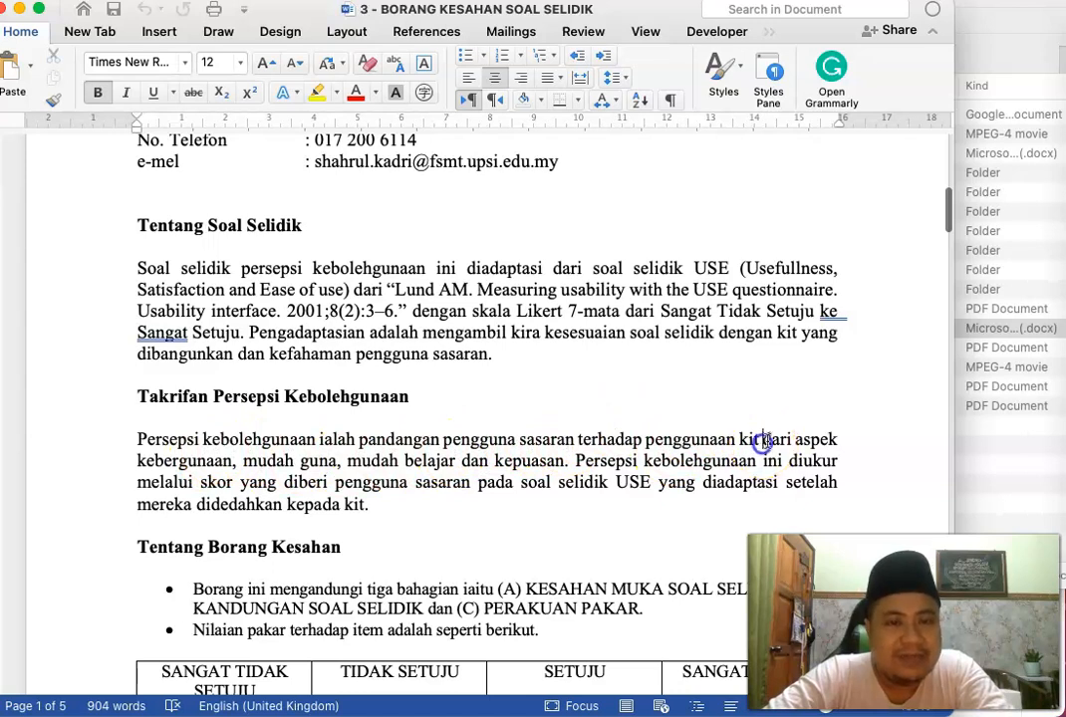
key("BackSpace")
key("BackSpace")
key("BackSpace")
key("BackSpace")
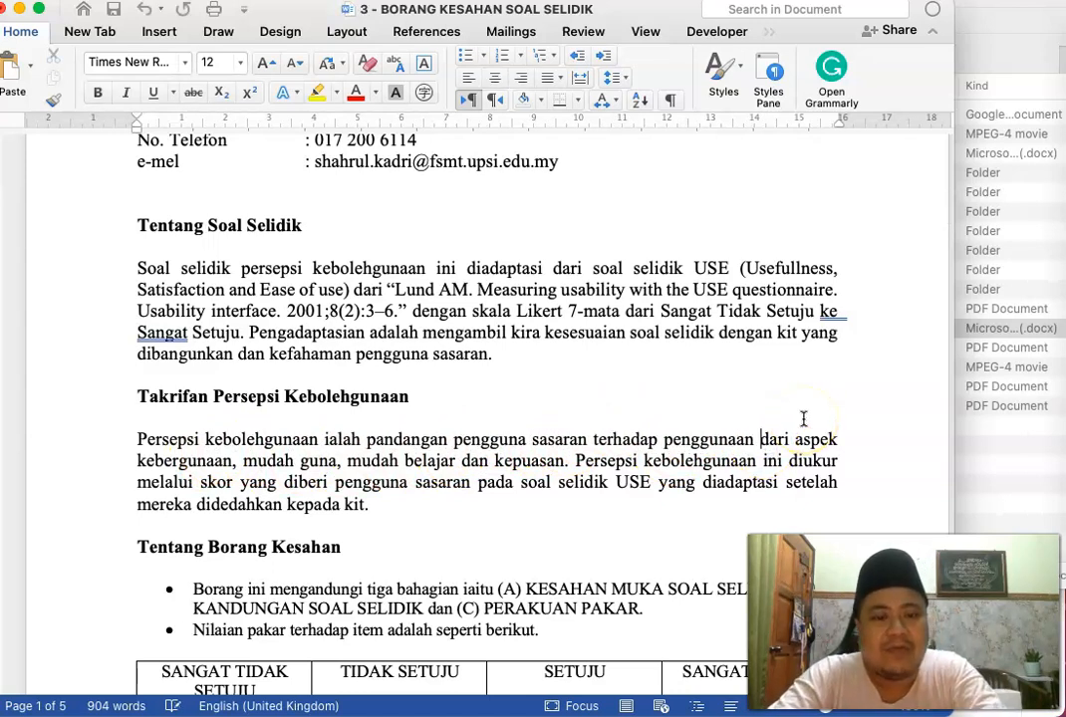
type("produk")
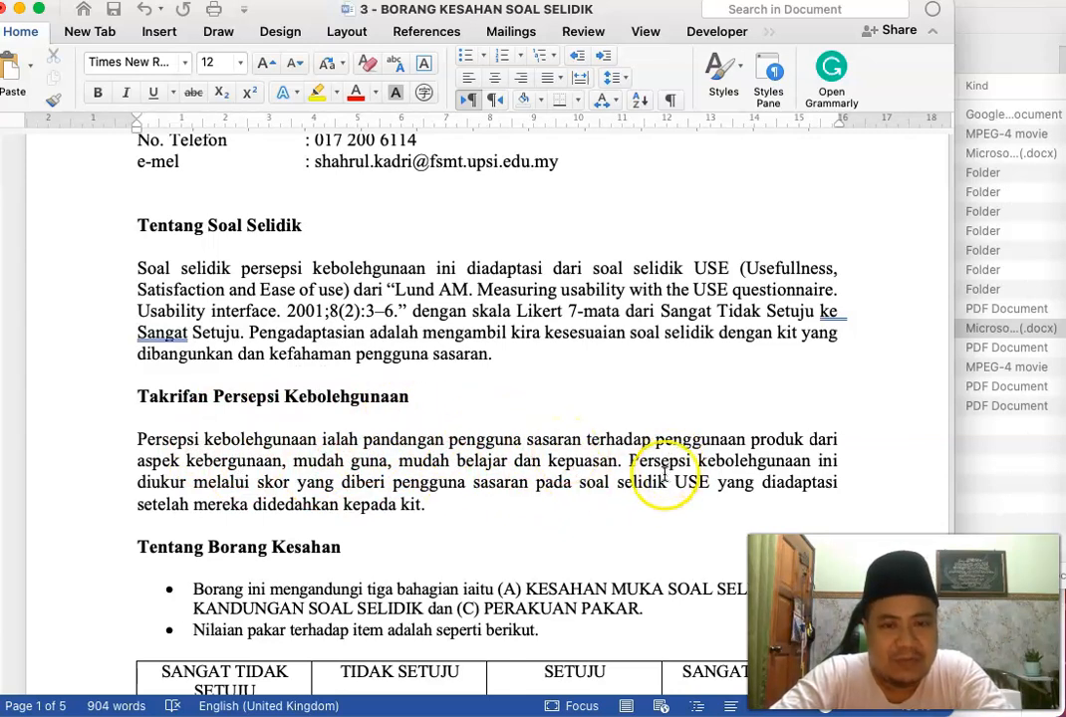
Open the Google Form survey linked in section (A) KESAHAN MUKA SOAL SELIDIK of the questionnaire validation form
scroll(663, 478, "down", 2)
scroll(484, 487, "down", 4)
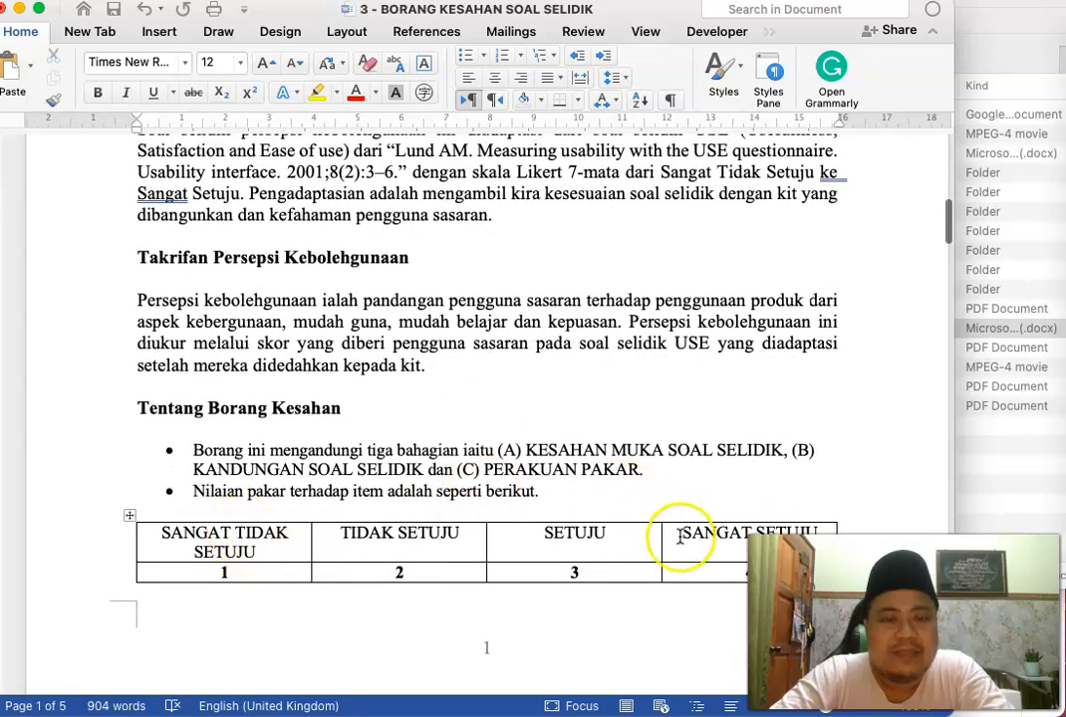
scroll(682, 533, "down", 20)
scroll(681, 538, "down", 5)
scroll(678, 533, "up", 3)
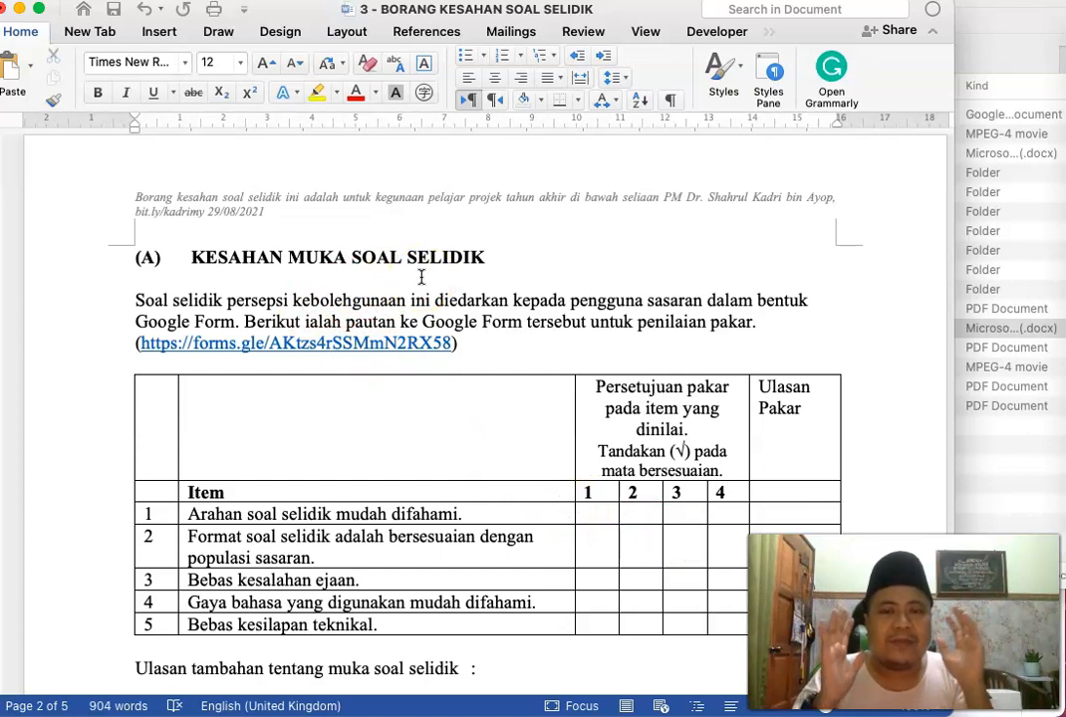
left_click(378, 346)
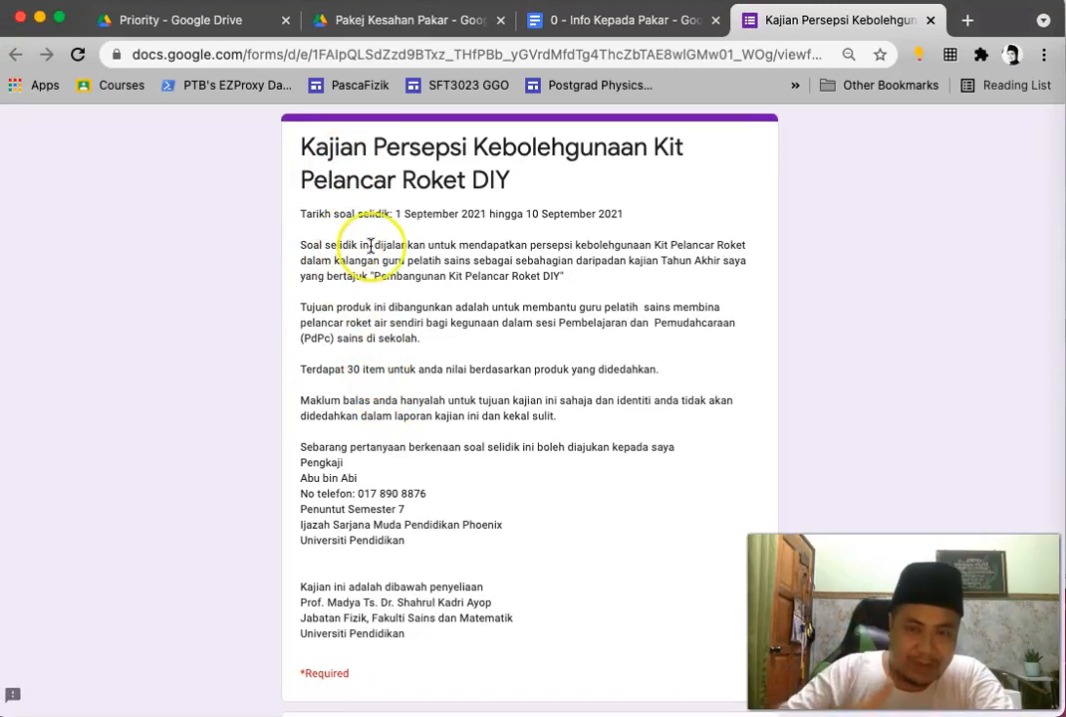
Examine the survey's introduction, including its dates, purpose, confidentiality note, and researcher and supervisor details
scroll(407, 309, "down", 3)
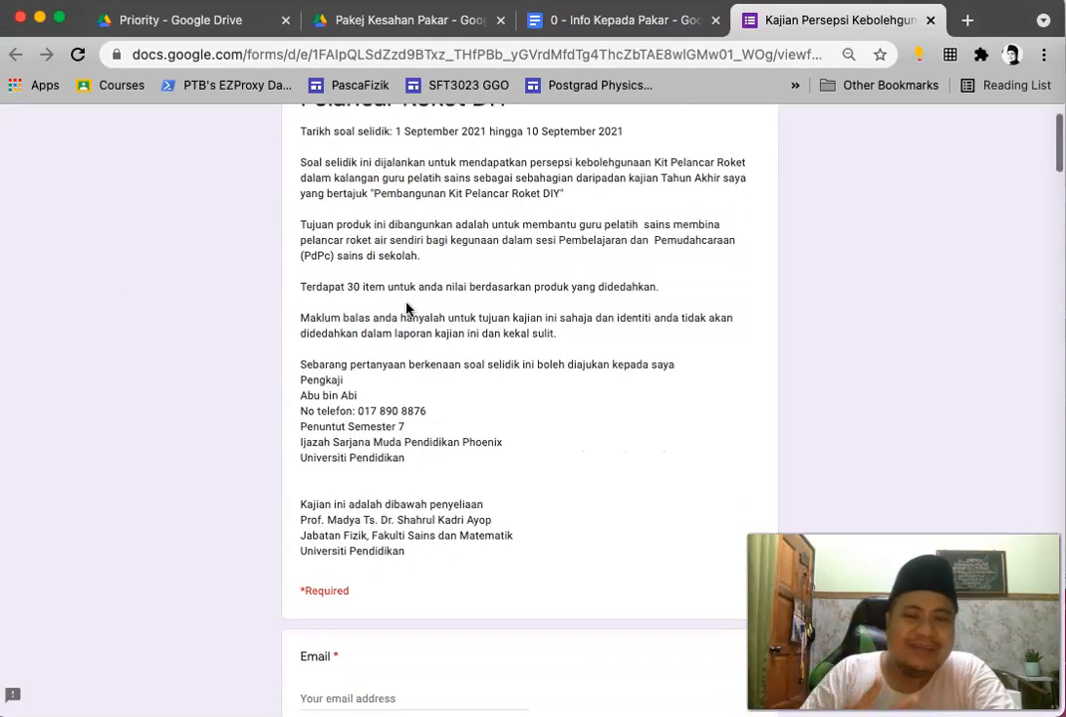
scroll(404, 309, "up", 3)
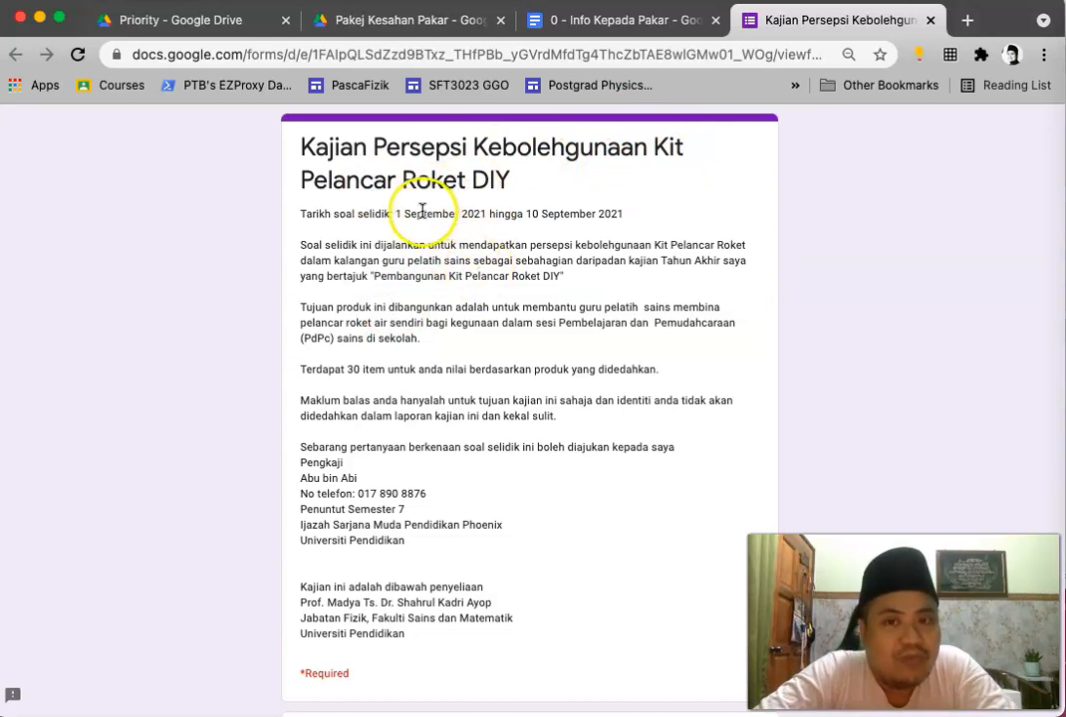
scroll(418, 353, "down", 1)
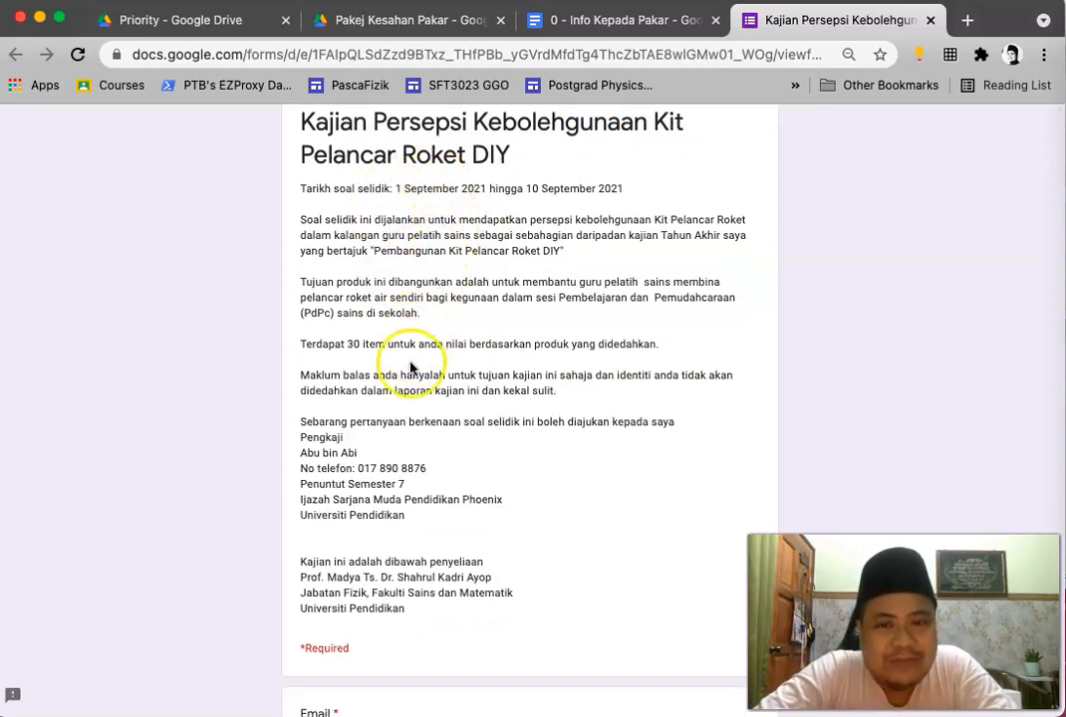
scroll(408, 413, "down", 1)
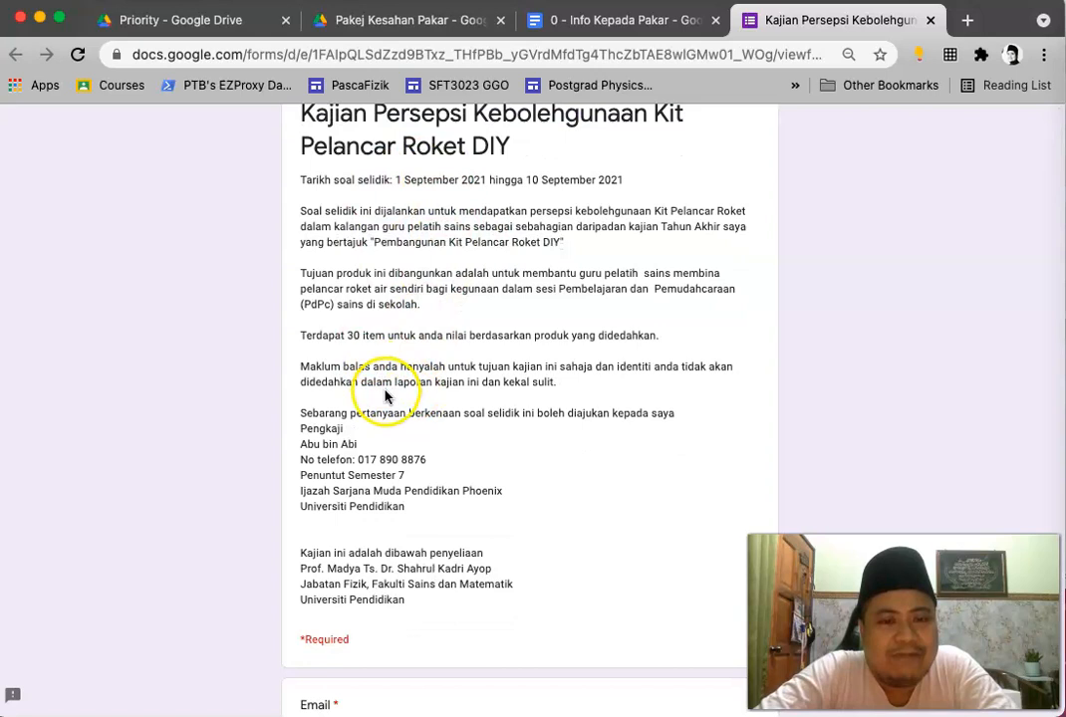
scroll(405, 445, "down", 3)
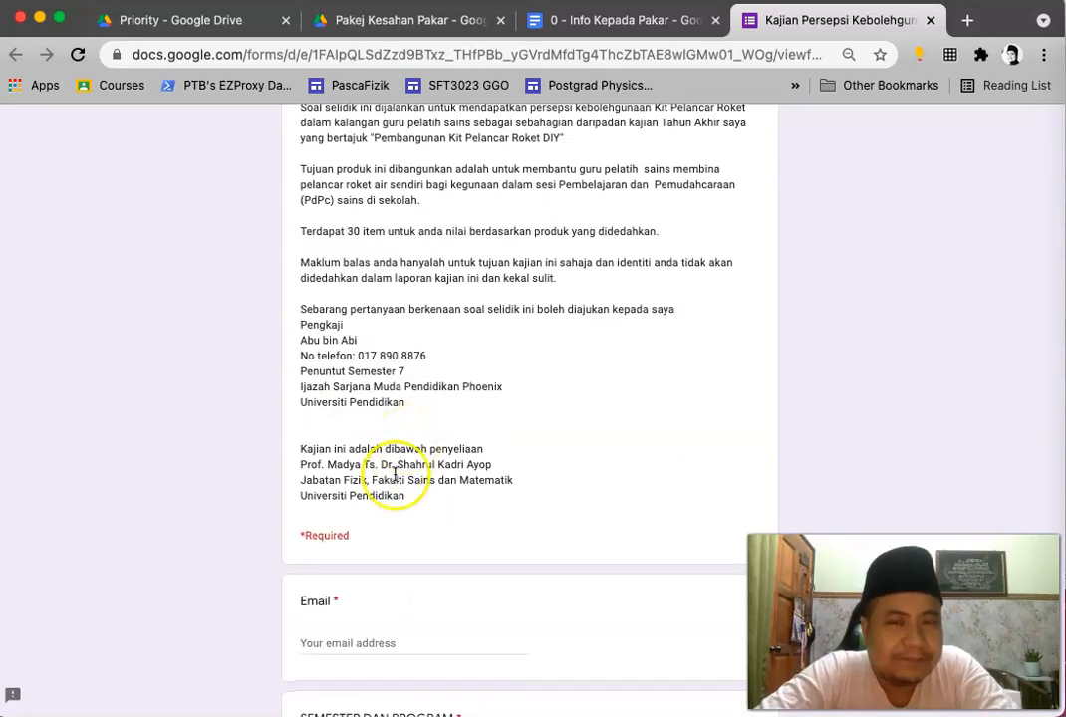
scroll(391, 501, "up", 3)
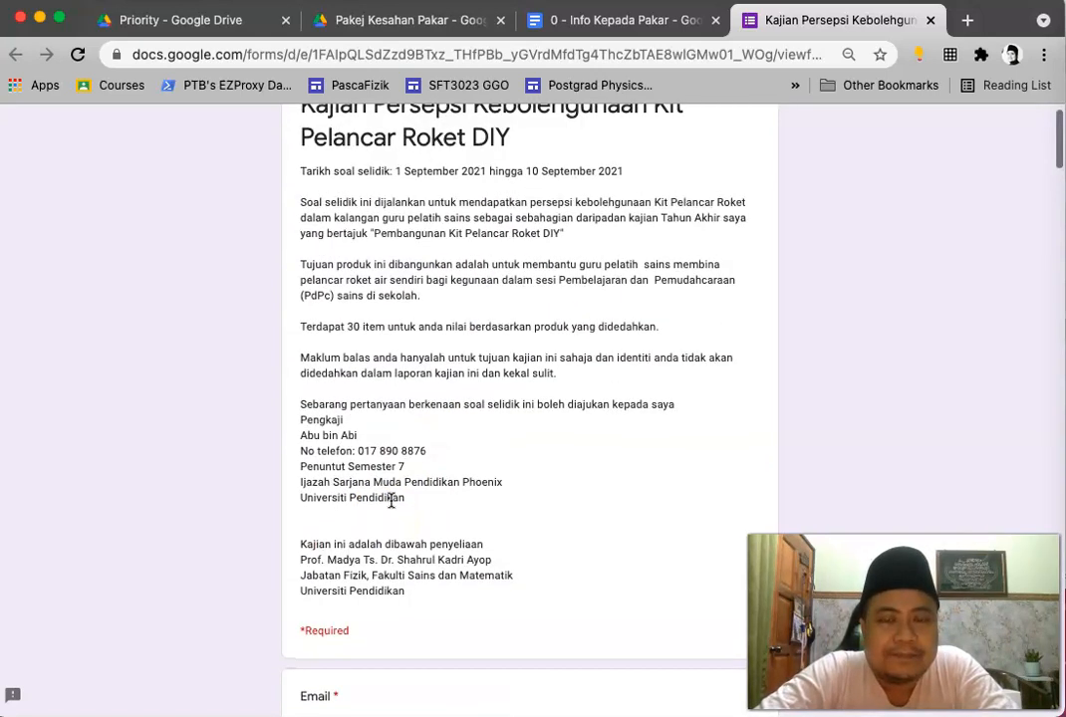
scroll(390, 501, "down", 3)
scroll(390, 501, "down", 5)
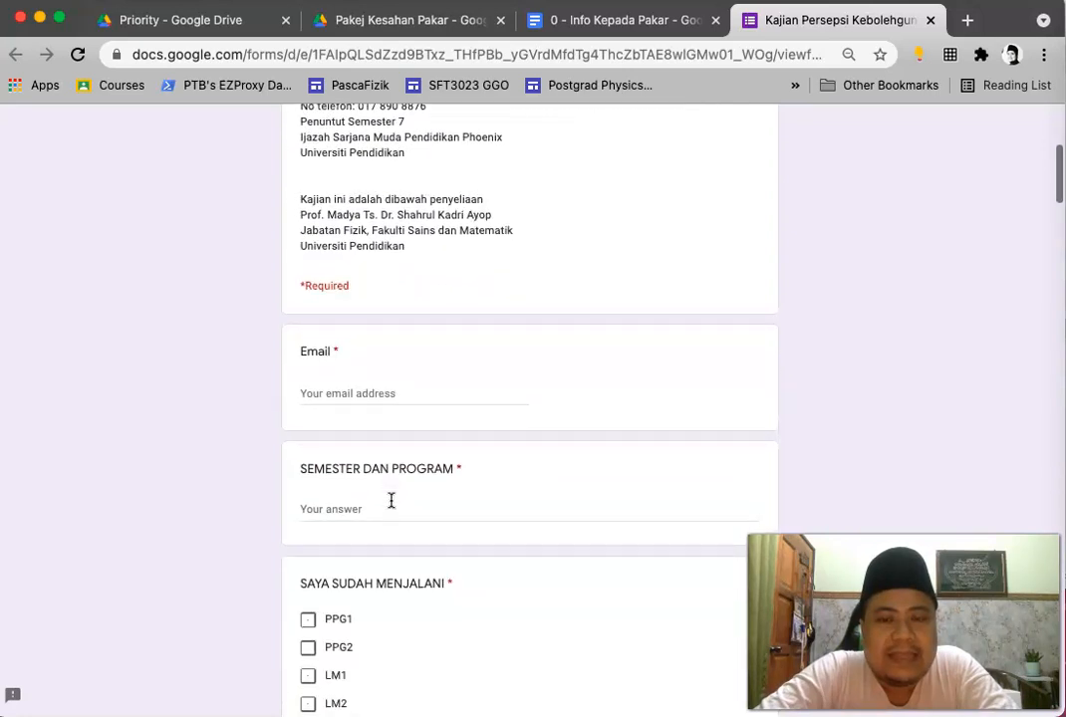
Examine the respondent background questions and the seven-point agreement scale on the first U items
scroll(361, 538, "down", 3)
scroll(361, 538, "down", 7)
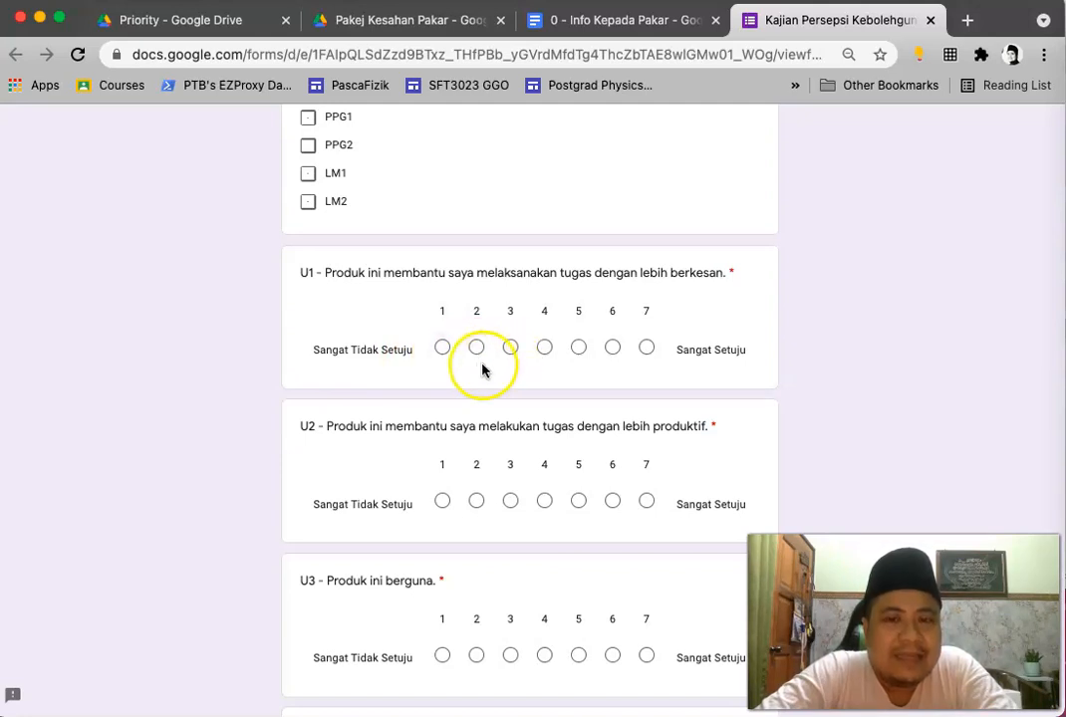
scroll(478, 371, "down", 1)
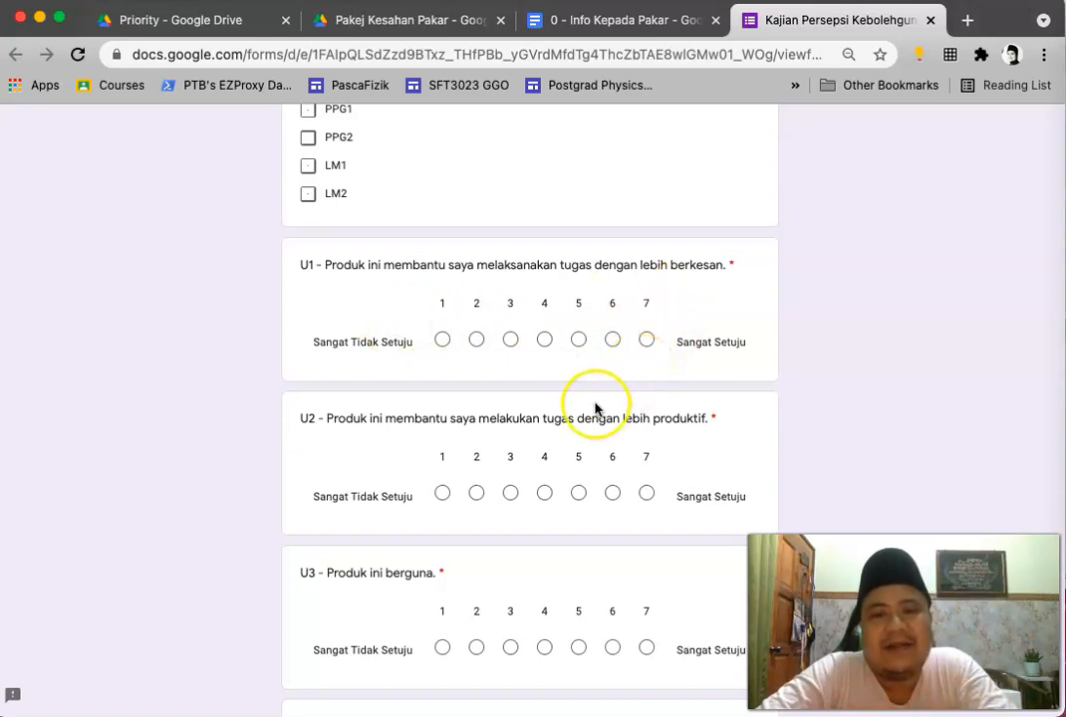
scroll(594, 409, "down", 3)
scroll(594, 409, "up", 4)
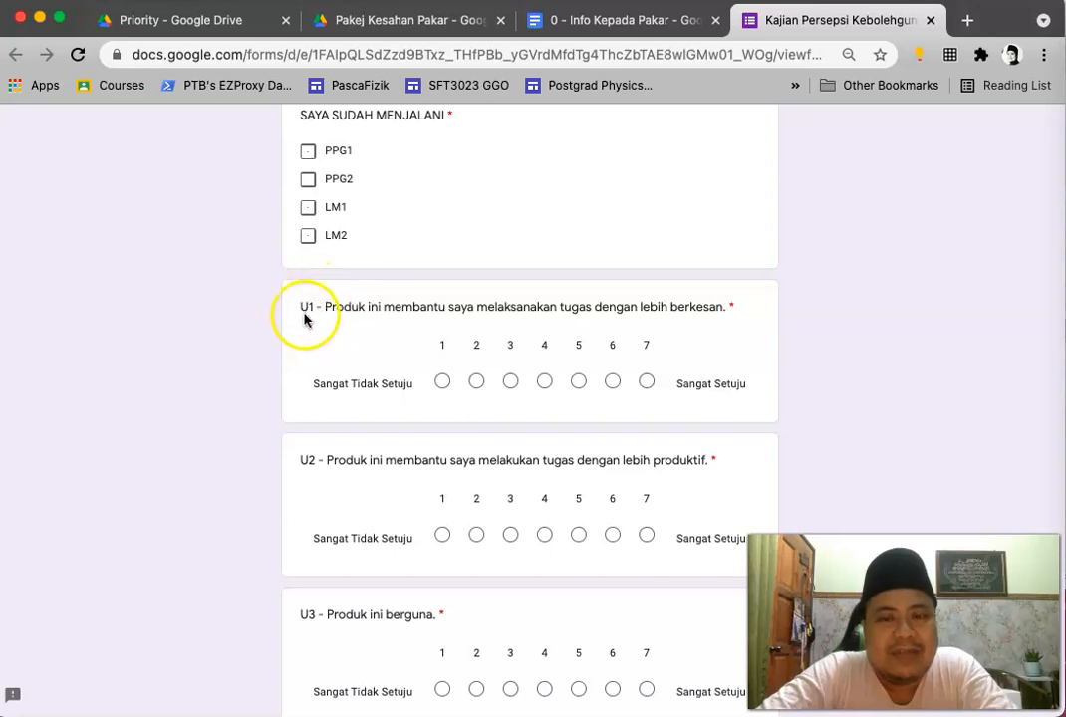
Read through the remaining U, E and S rating items up to the closing Cadangan / Komen / Ulasan question
scroll(299, 459, "down", 10)
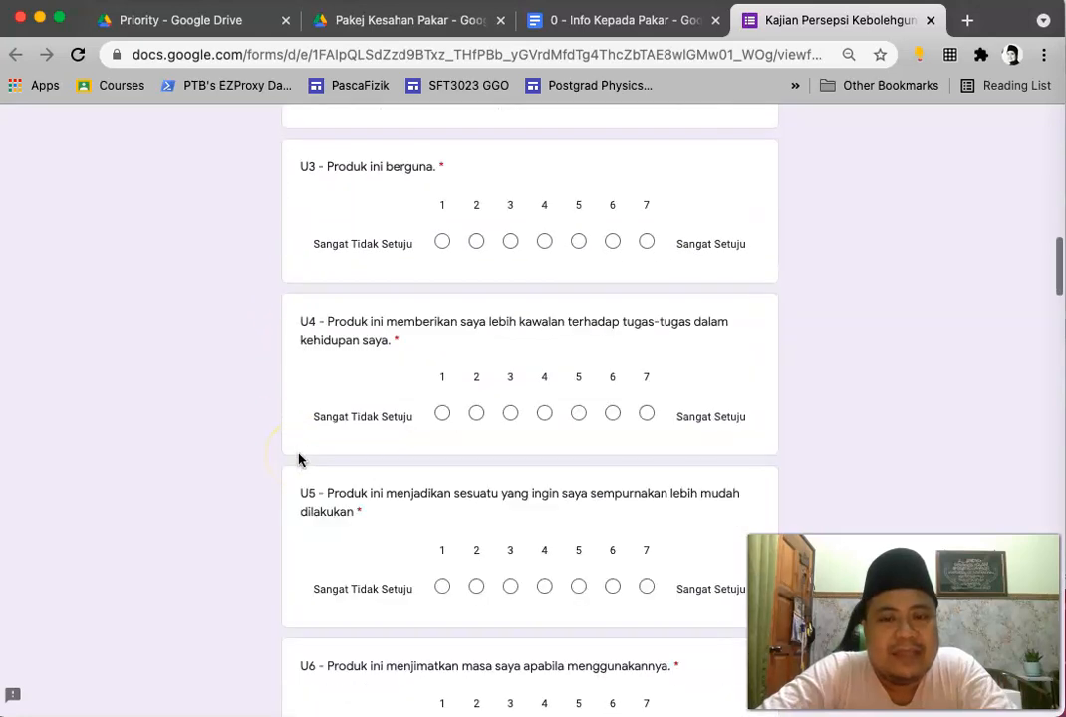
scroll(299, 459, "down", 6)
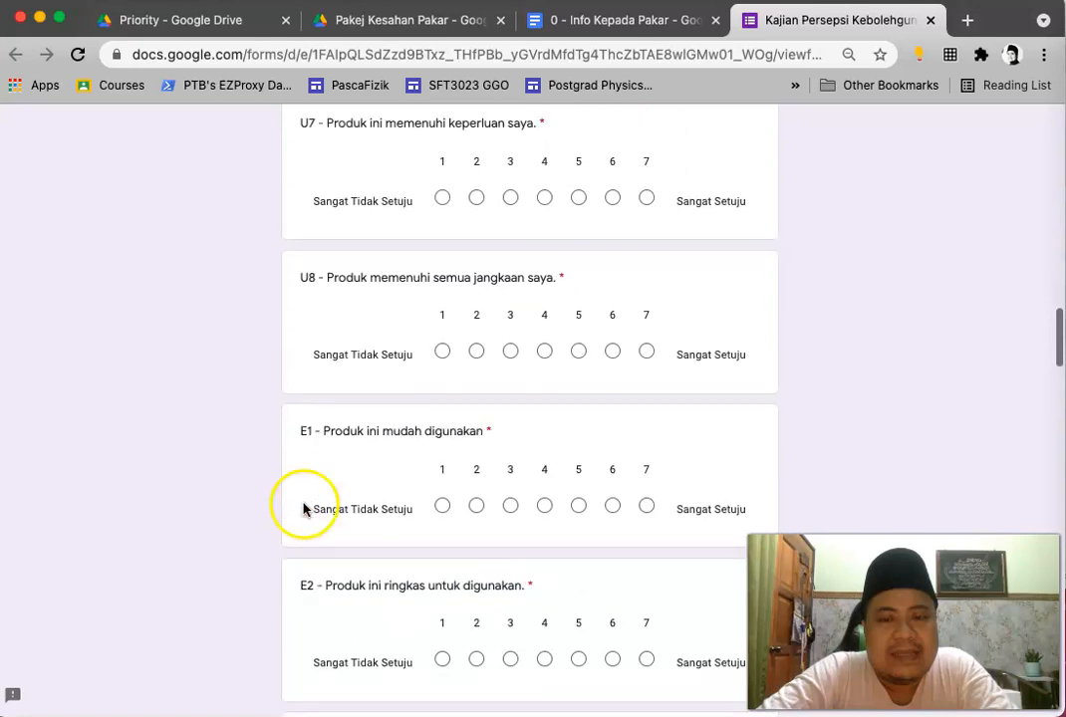
scroll(303, 427, "down", 13)
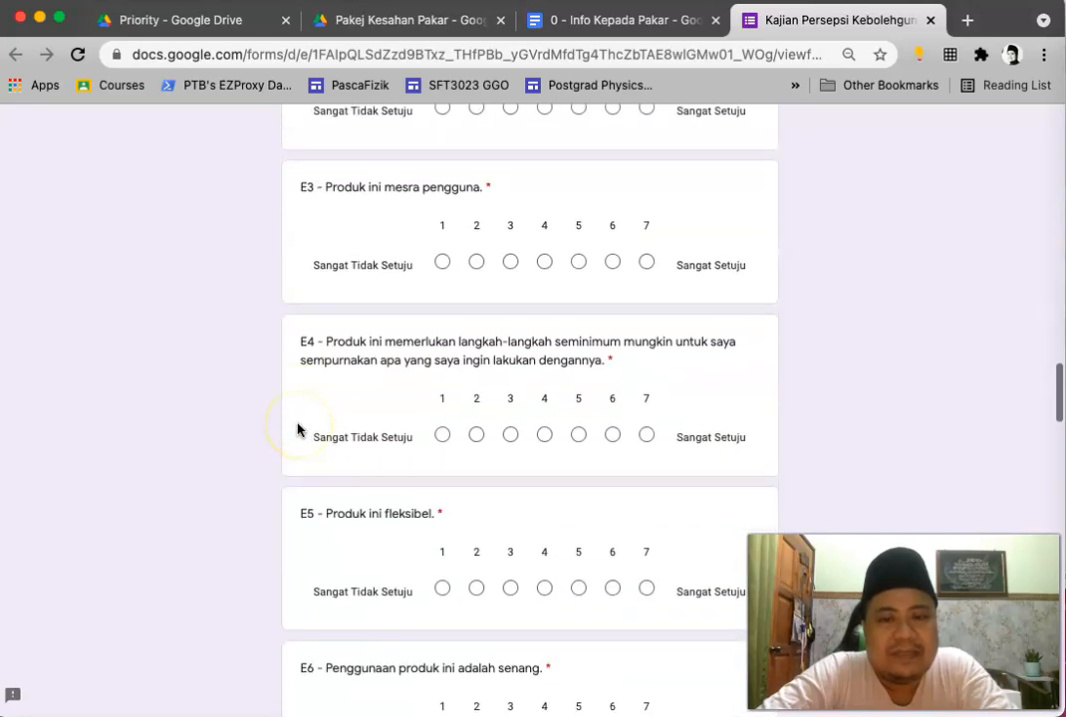
scroll(297, 429, "down", 11)
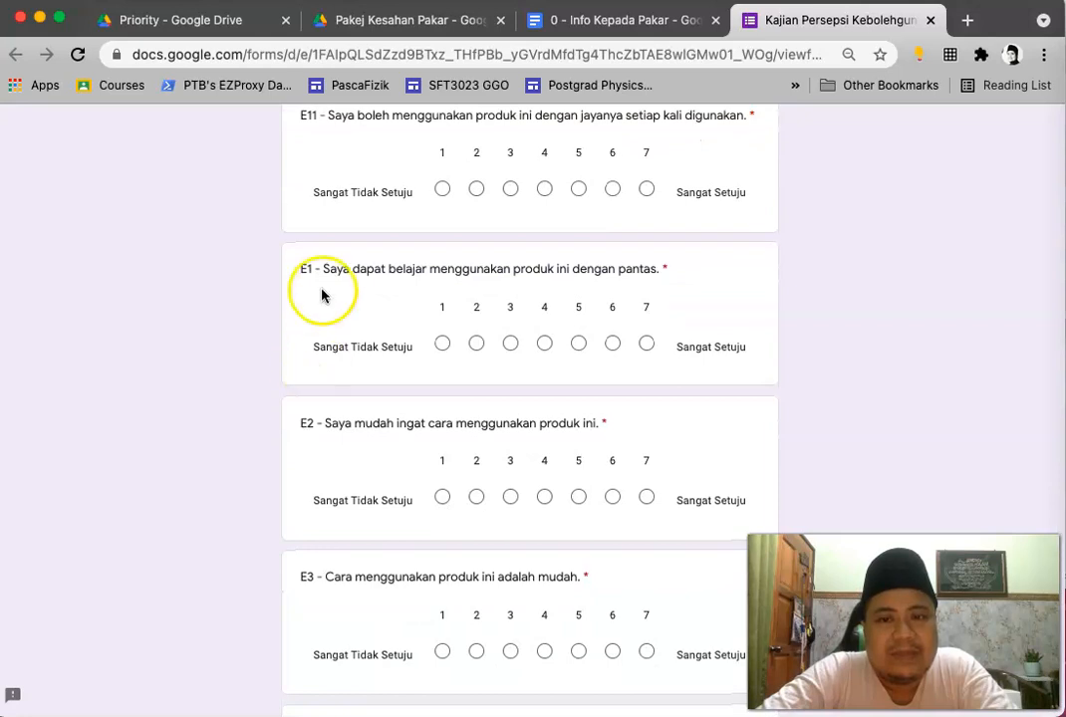
scroll(315, 515, "down", 6)
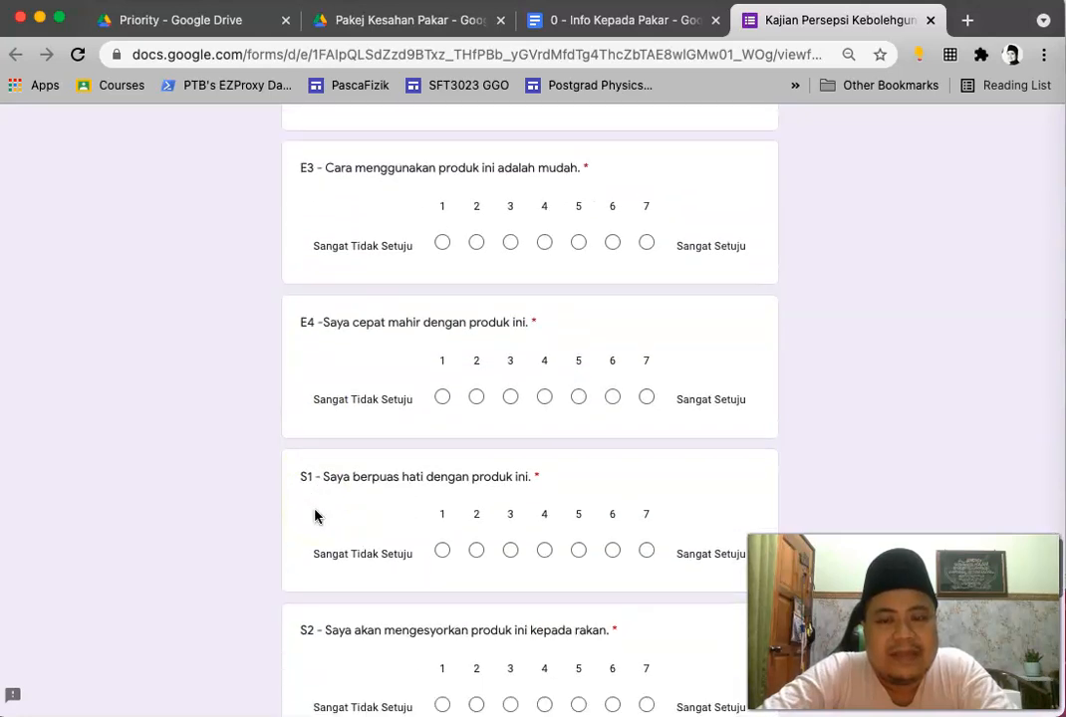
scroll(315, 513, "up", 4)
scroll(315, 510, "down", 4)
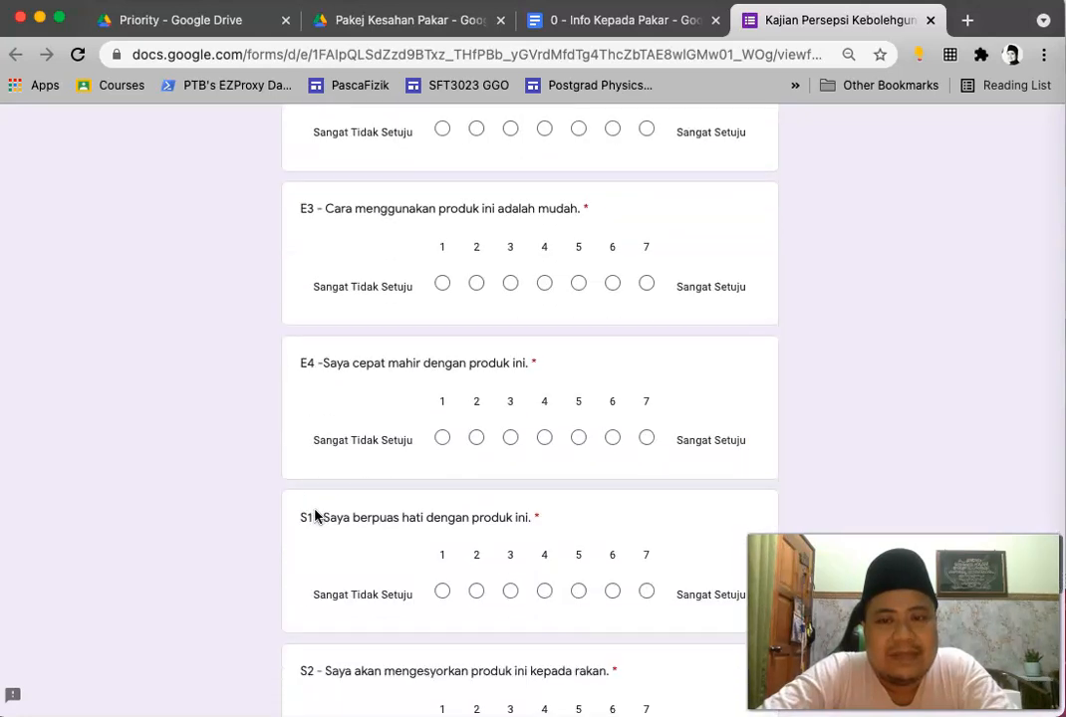
scroll(306, 515, "down", 7)
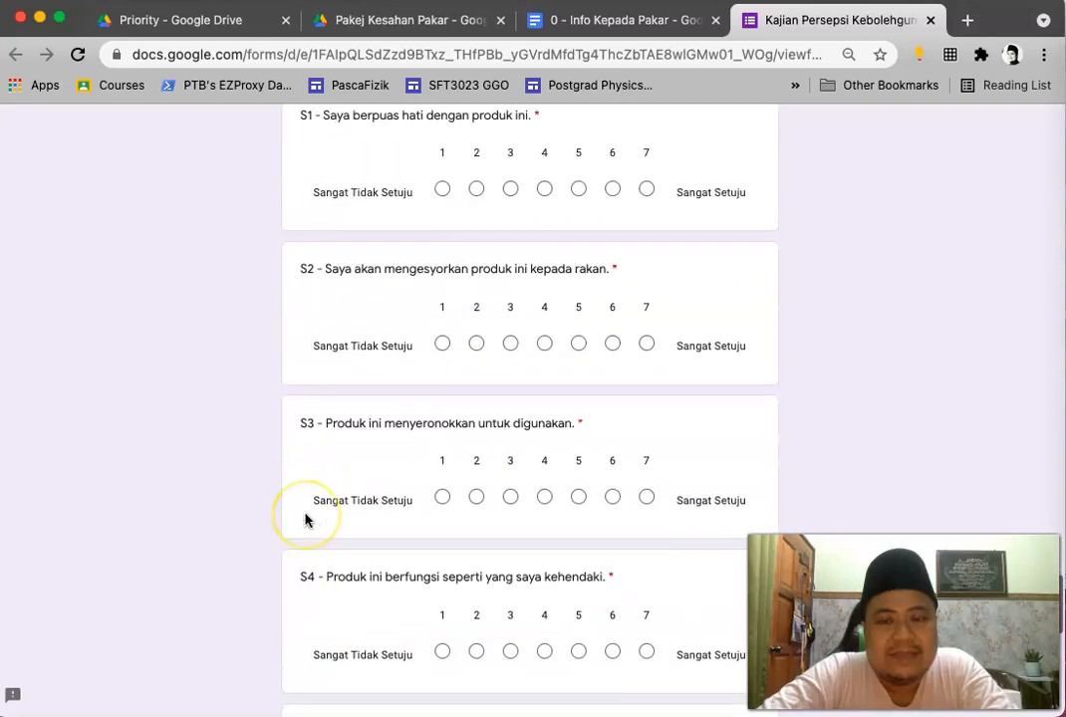
scroll(306, 519, "down", 5)
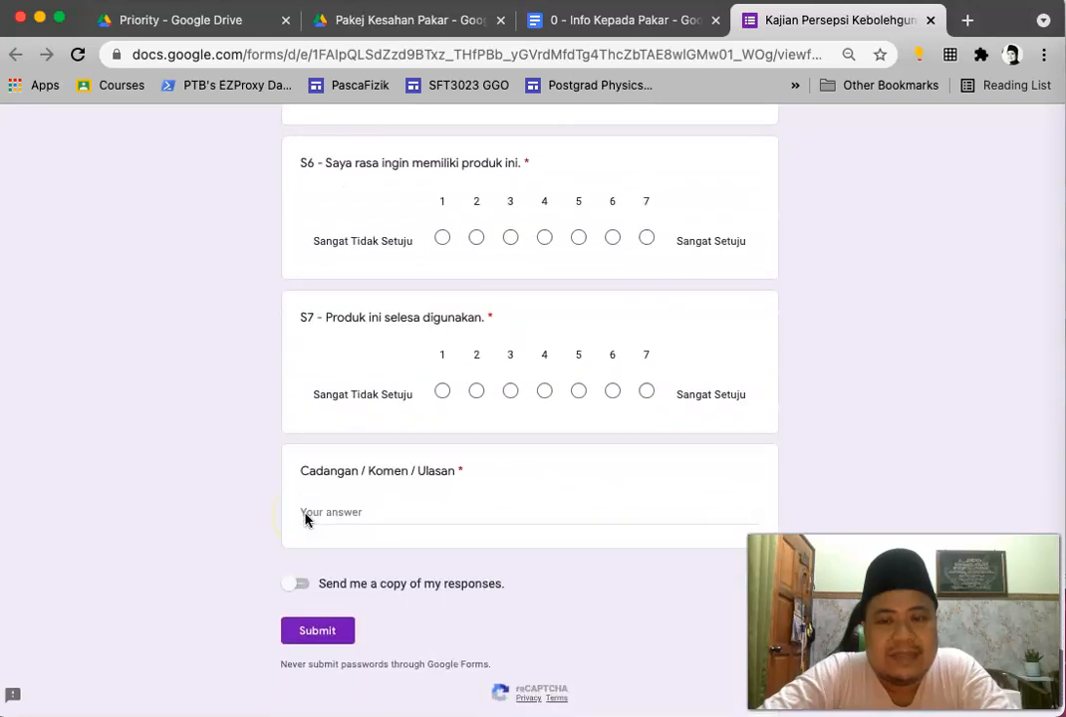
Go back over the survey's E items, from the second E1 group up to E4
scroll(306, 519, "up", 12)
scroll(306, 519, "up", 5)
left_click(595, 155)
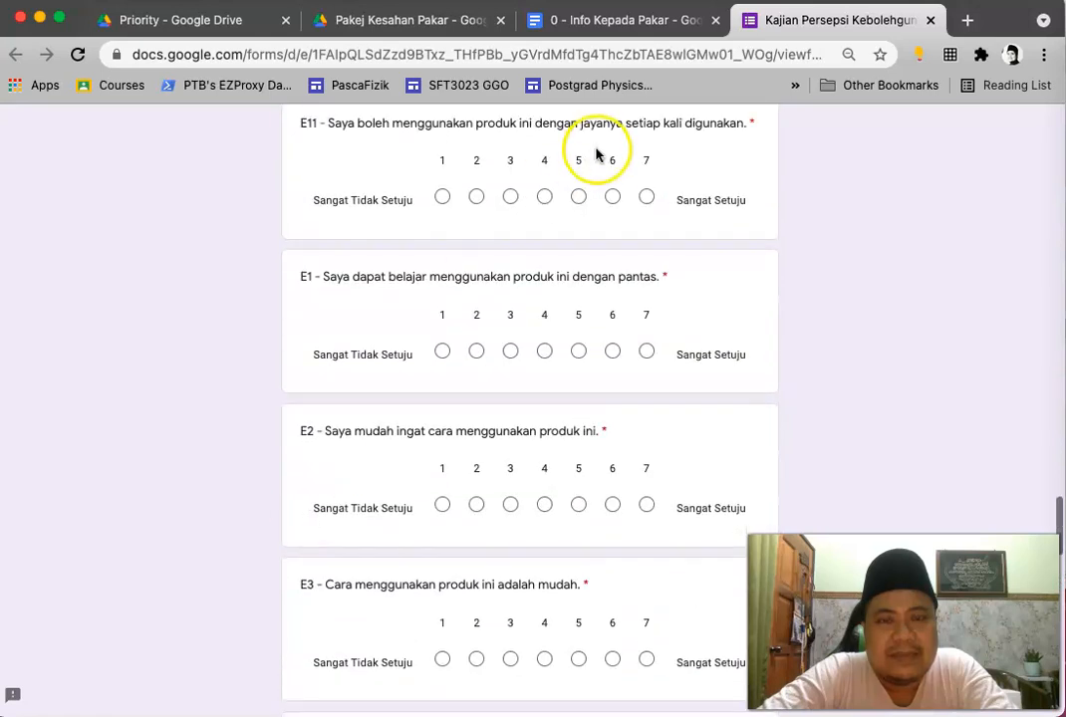
scroll(434, 404, "up", 6)
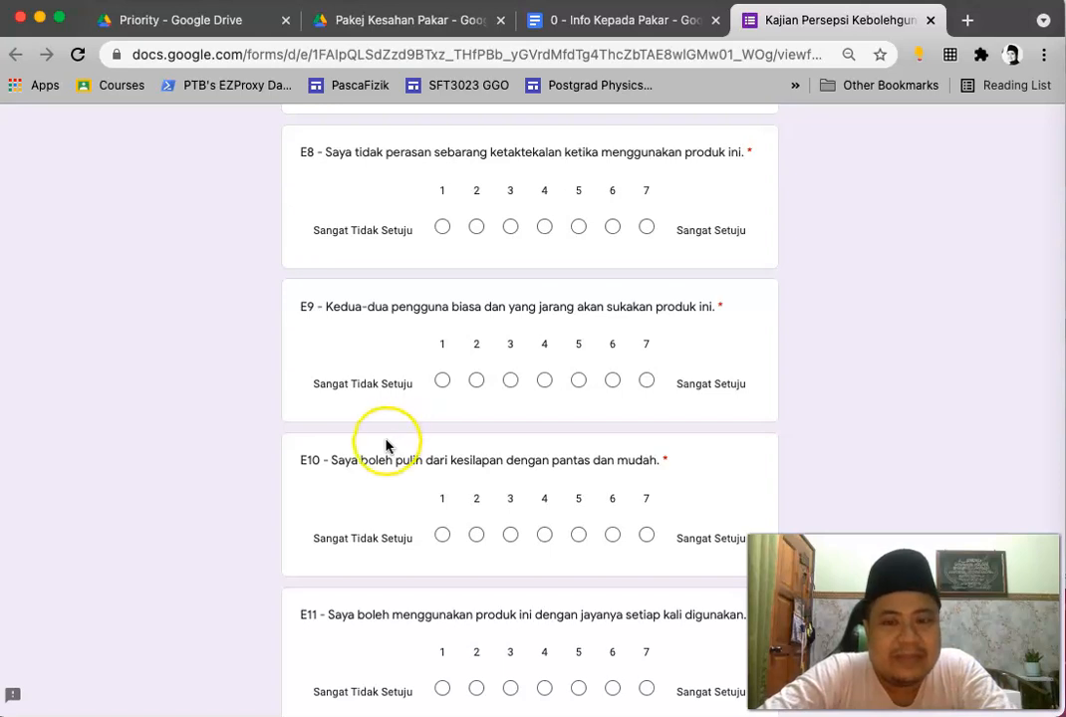
scroll(386, 446, "up", 9)
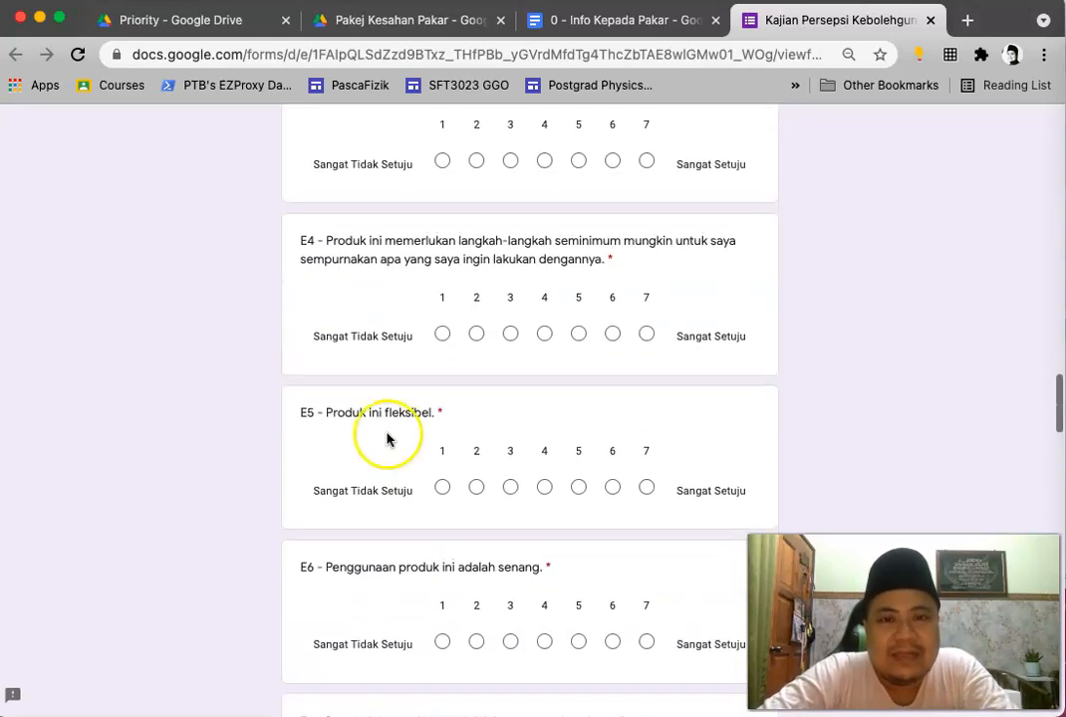
Switch back to Word and review the face validity items in the section (A) table
left_click(586, 21)
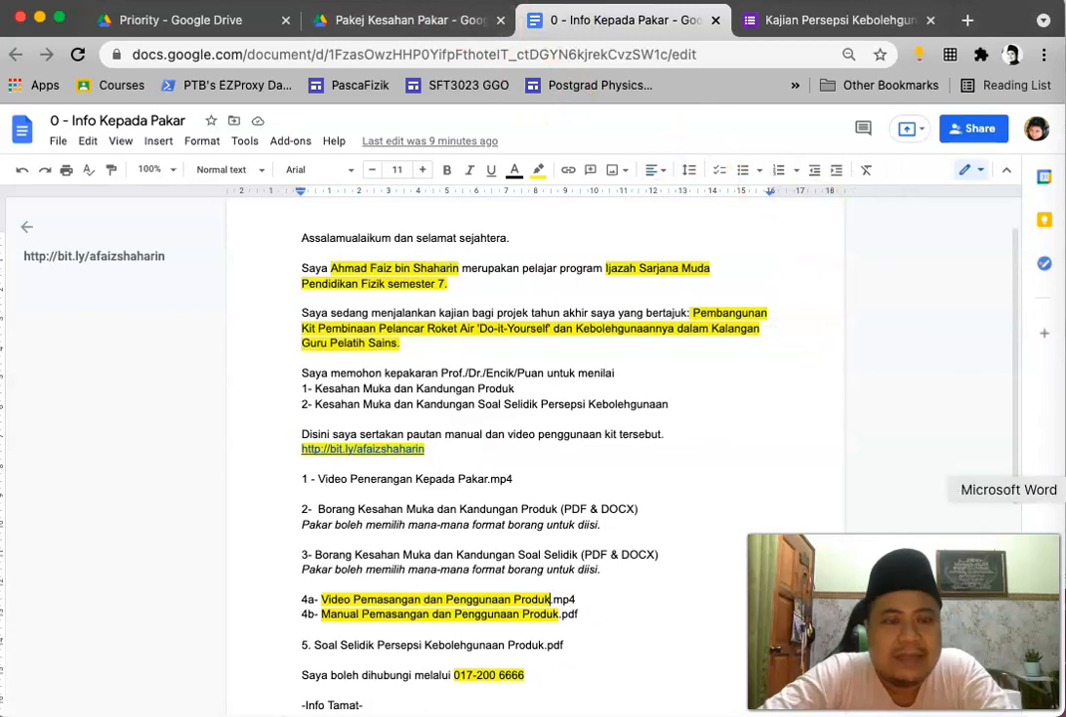
left_click(1064, 490)
scroll(404, 418, "down", 2)
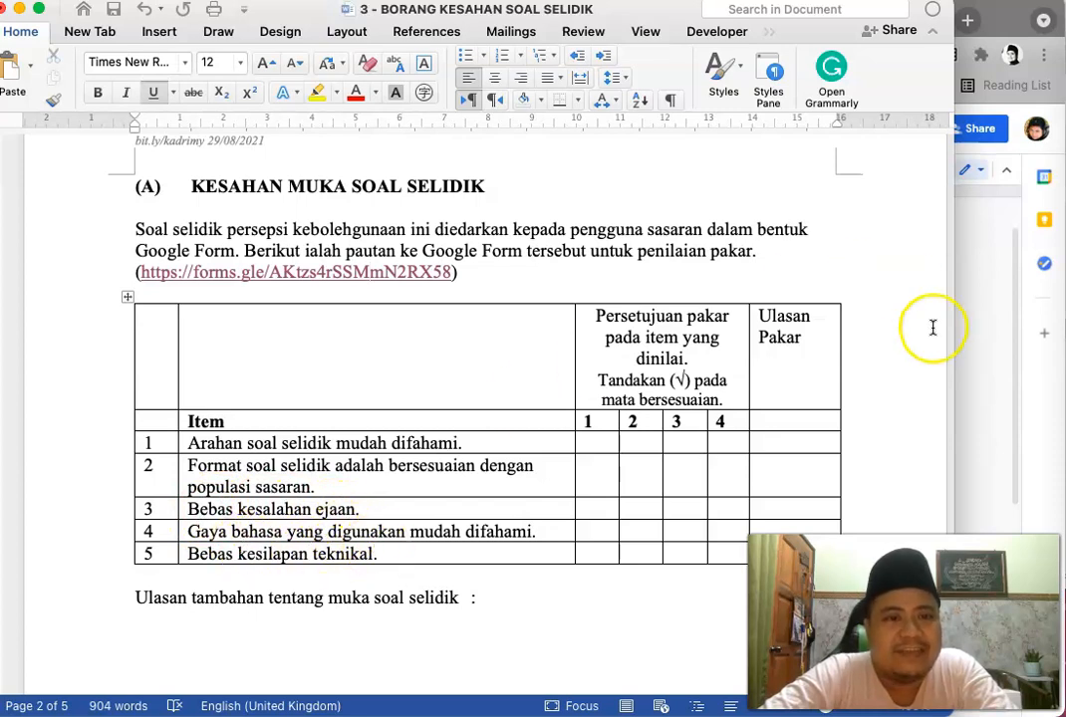
Return to the Google Form survey in Chrome and check the item codes from E7 through the second E1 and E2
left_click(982, 293)
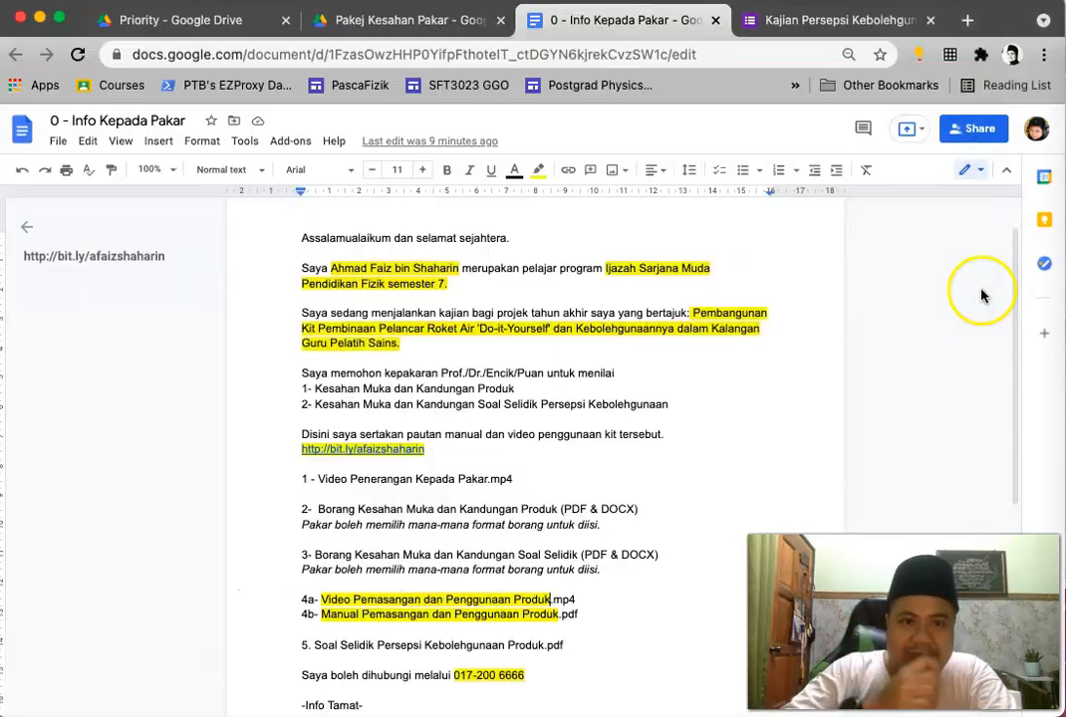
scroll(379, 483, "down", 6)
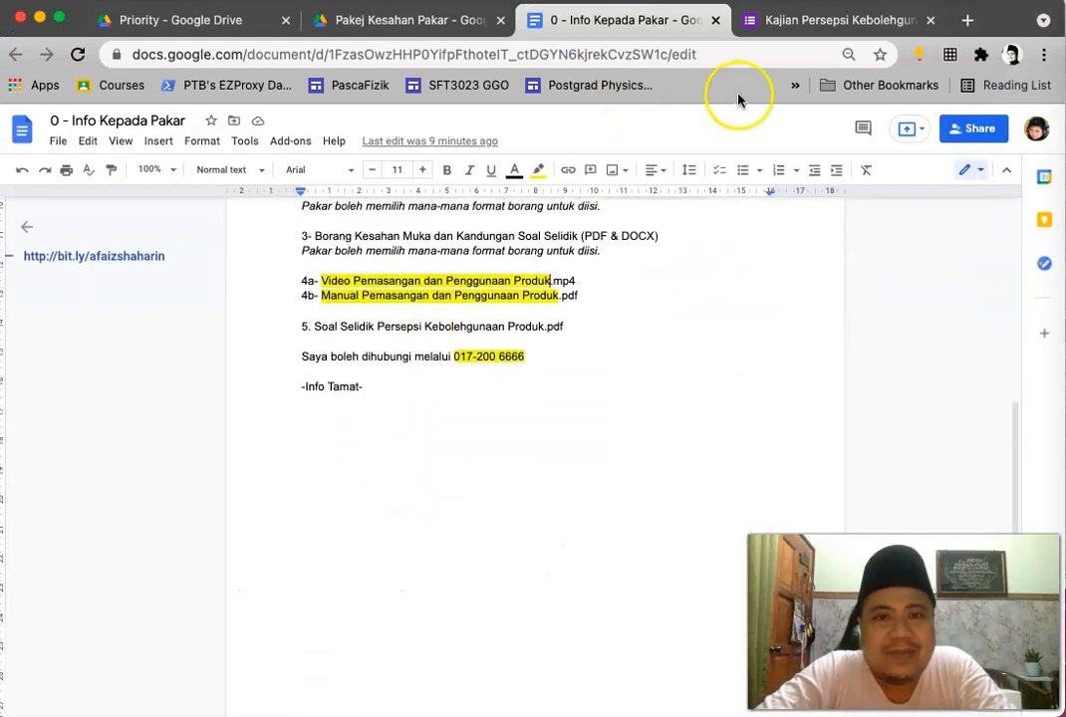
left_click(795, 33)
scroll(461, 399, "up", 2)
scroll(461, 400, "down", 3)
scroll(461, 399, "down", 6)
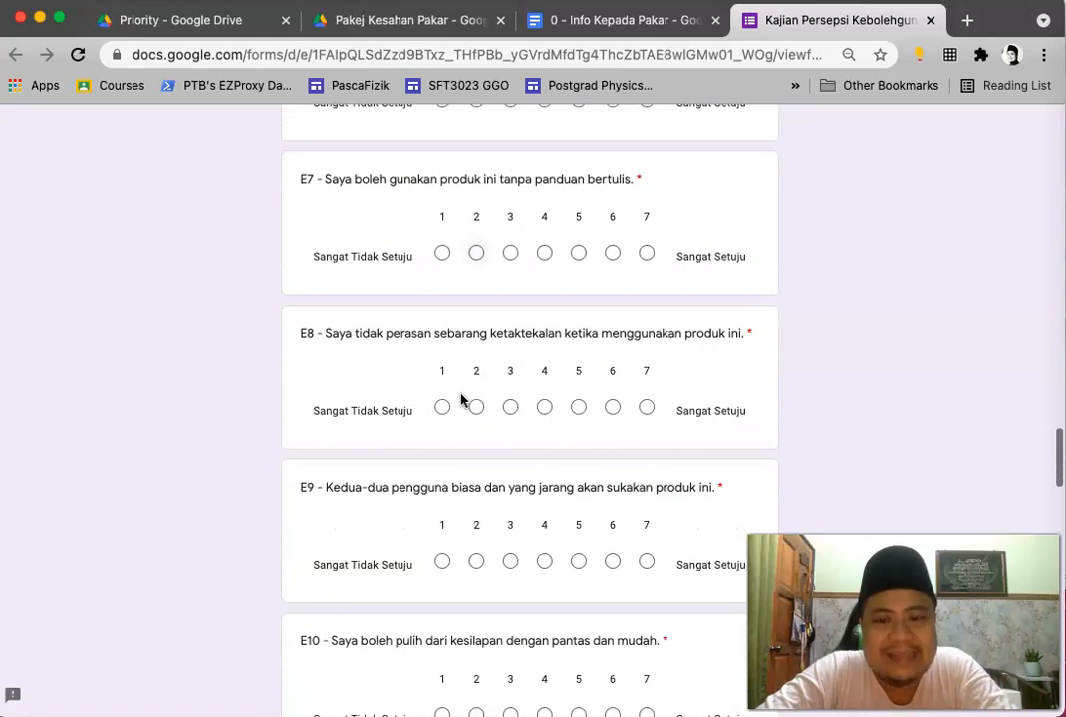
scroll(387, 523, "down", 5)
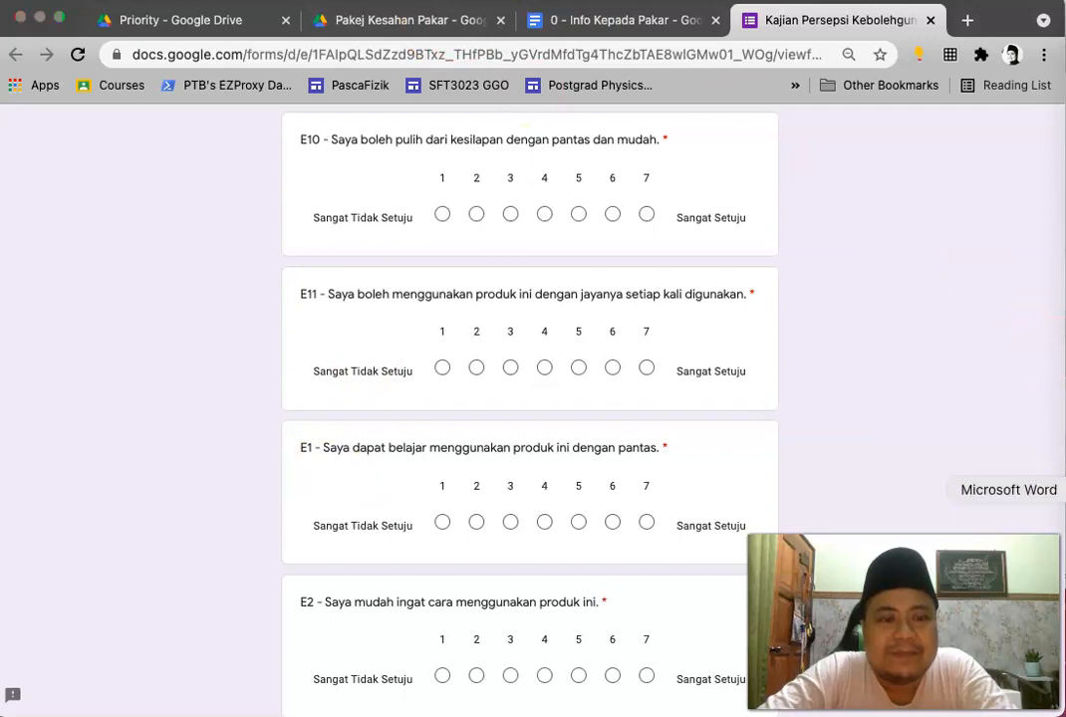
Switch to Word and recode the four Ease of Learning (K3) items as L1, L2, L3 and L4 in the table
left_click(1036, 468)
scroll(632, 399, "down", 15)
scroll(633, 393, "up", 1)
scroll(269, 488, "down", 8)
scroll(169, 520, "down", 10)
scroll(169, 520, "down", 6)
left_click(166, 581)
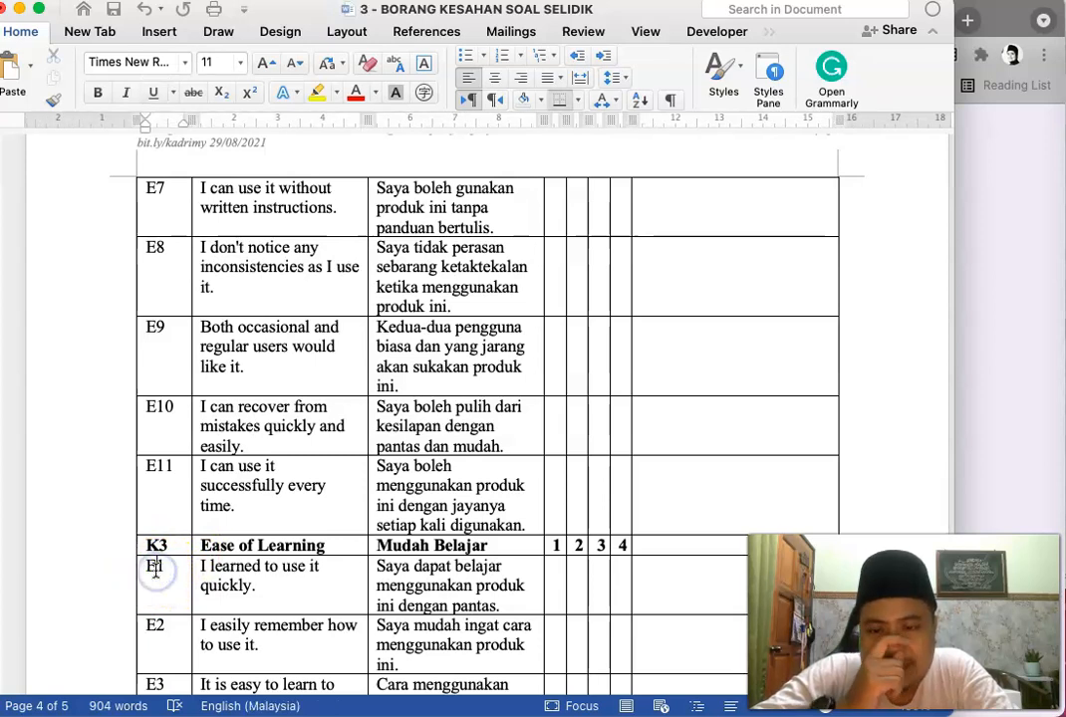
scroll(155, 570, "down", 3)
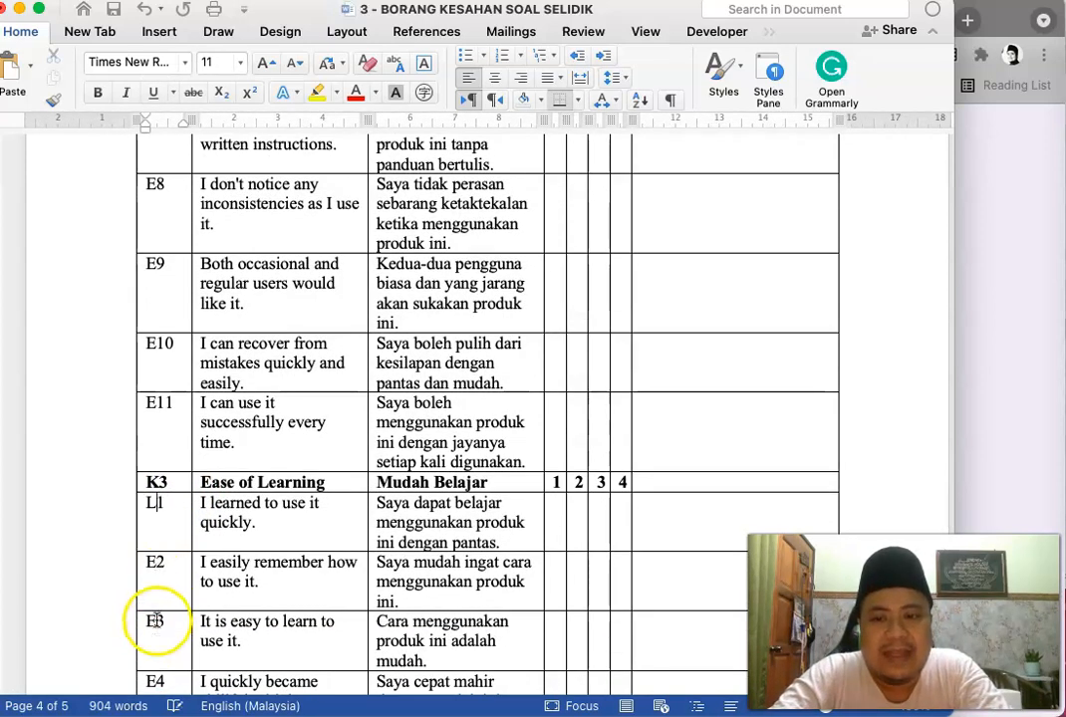
scroll(156, 563, "down", 4)
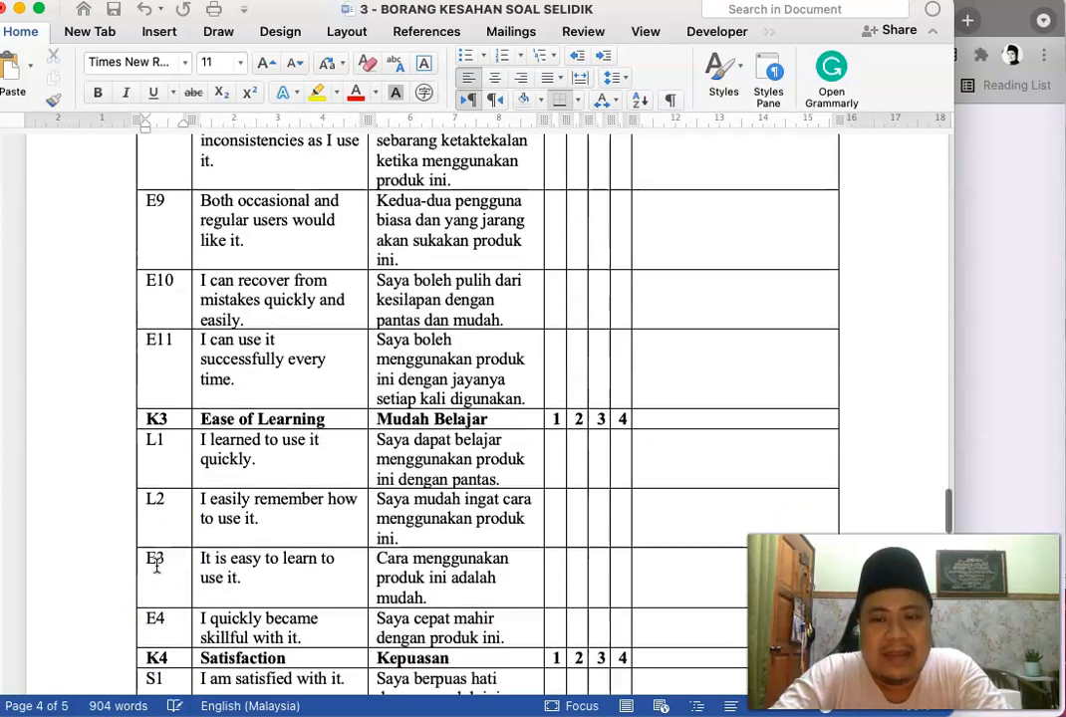
left_click(153, 538)
left_click(153, 538)
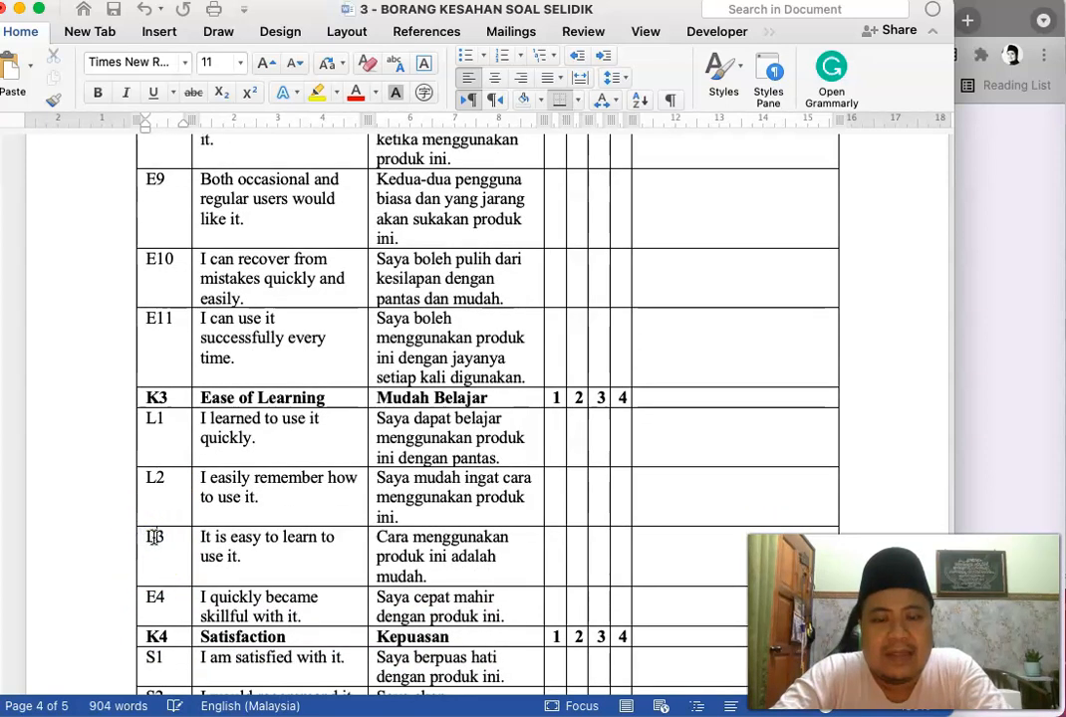
left_click(156, 596)
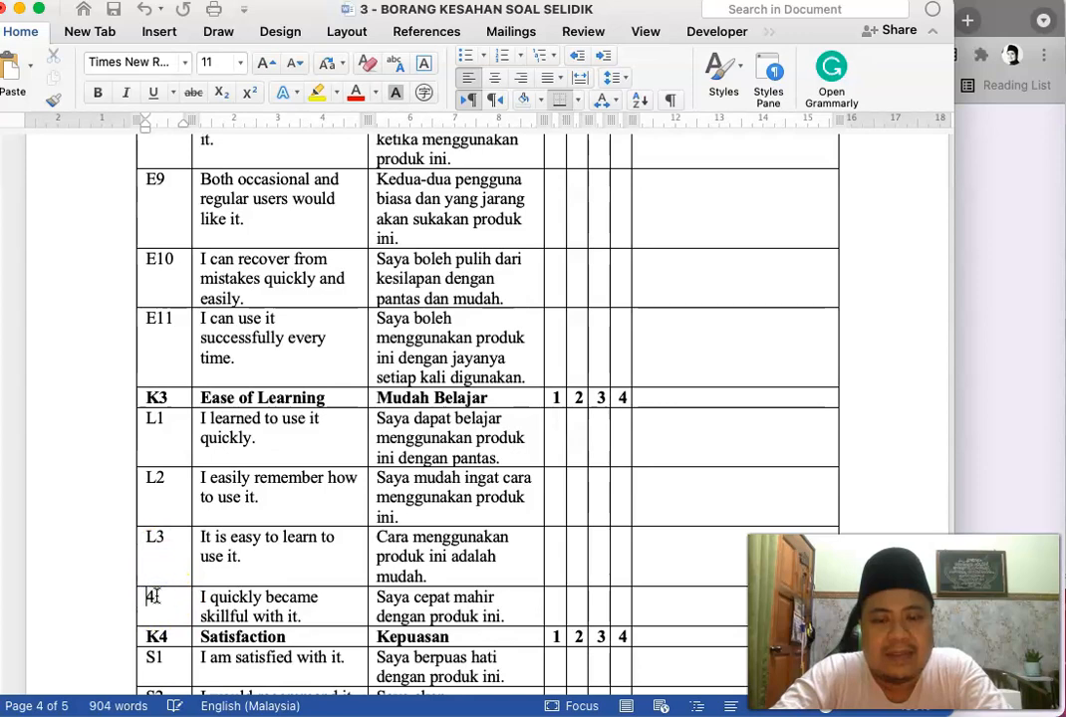
Return to the Google Form survey in Chrome and open the form for editing
scroll(284, 478, "up", 8)
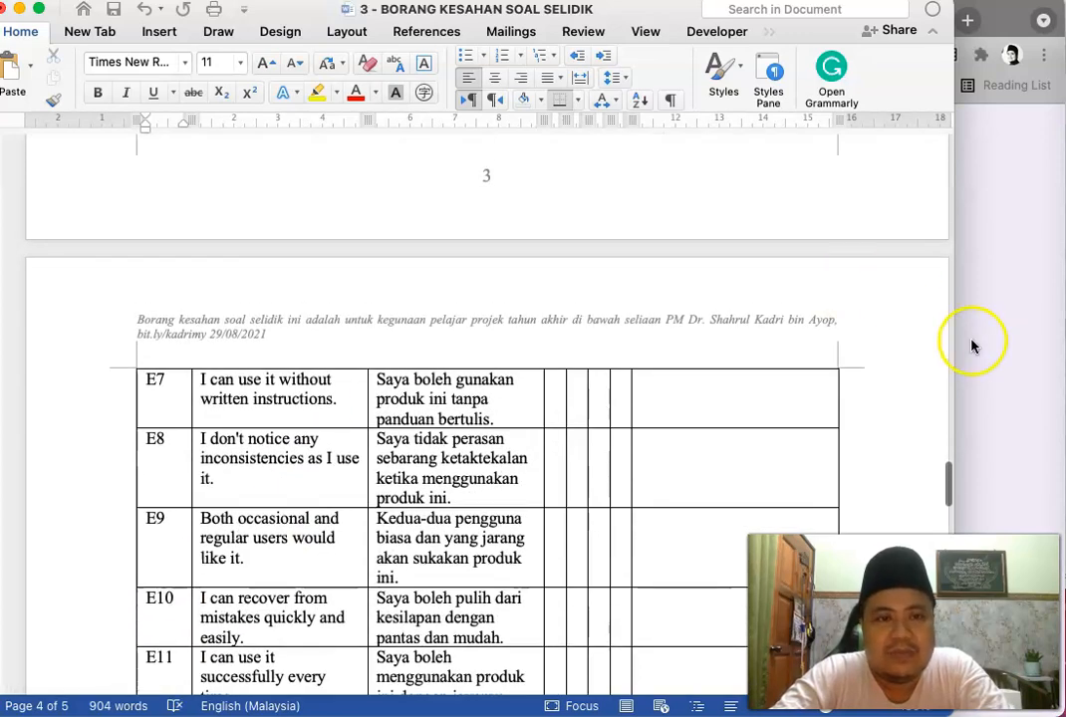
left_click(983, 348)
scroll(526, 423, "down", 18)
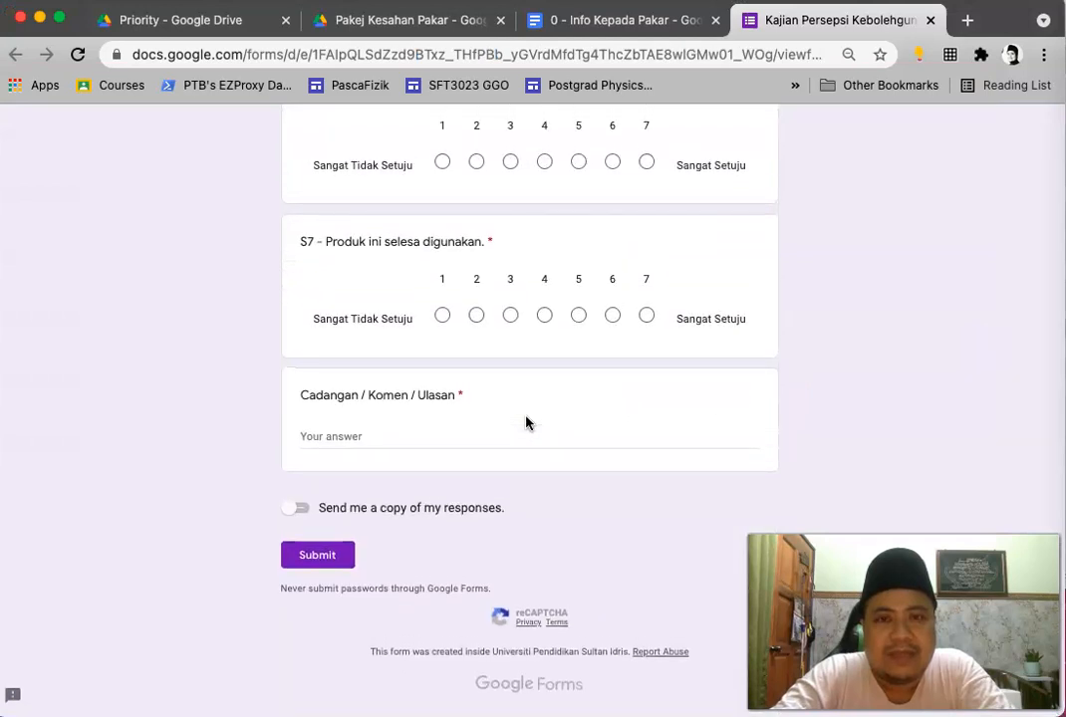
left_click(1062, 72)
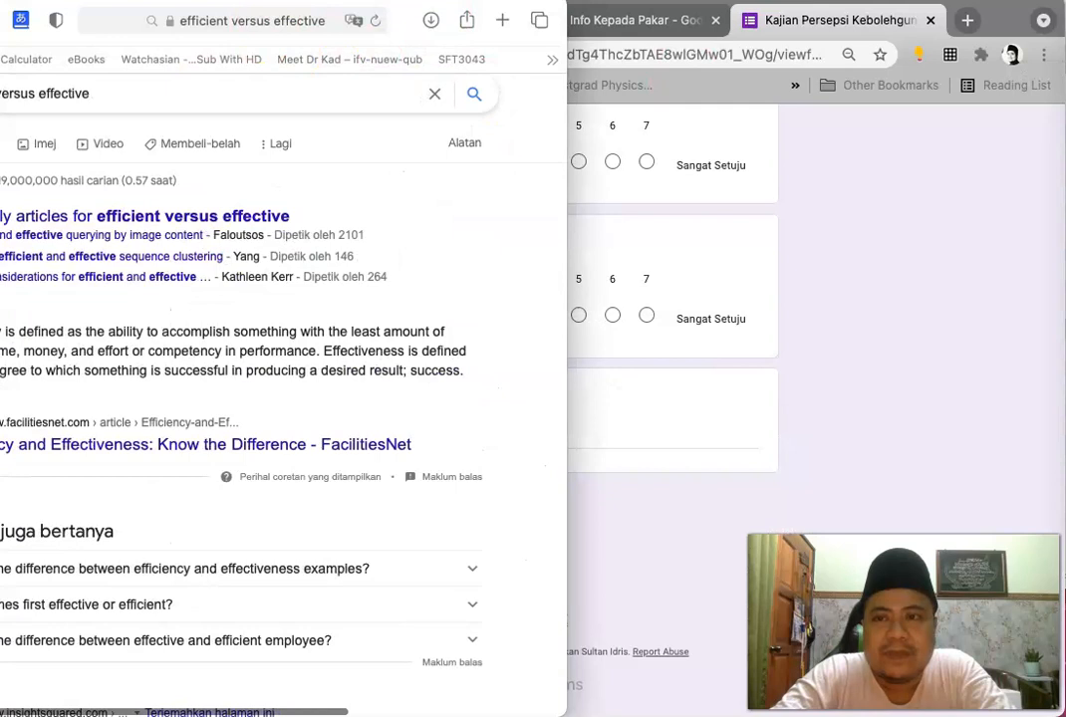
key("super+m")
scroll(600, 526, "down", 1)
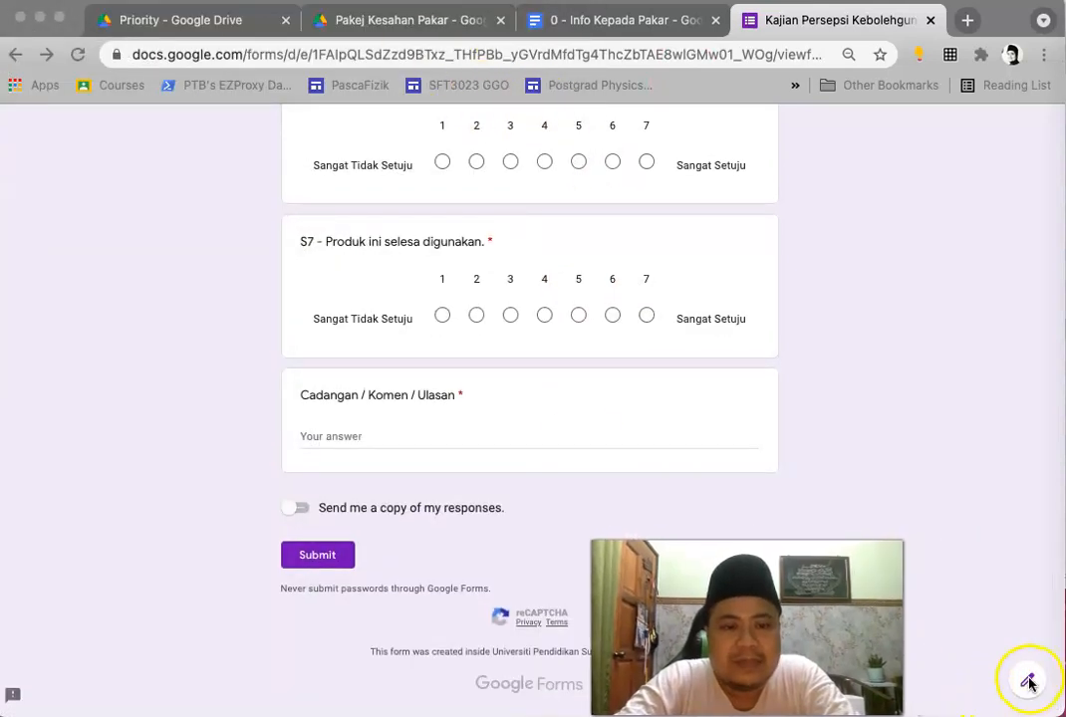
left_click(1029, 684)
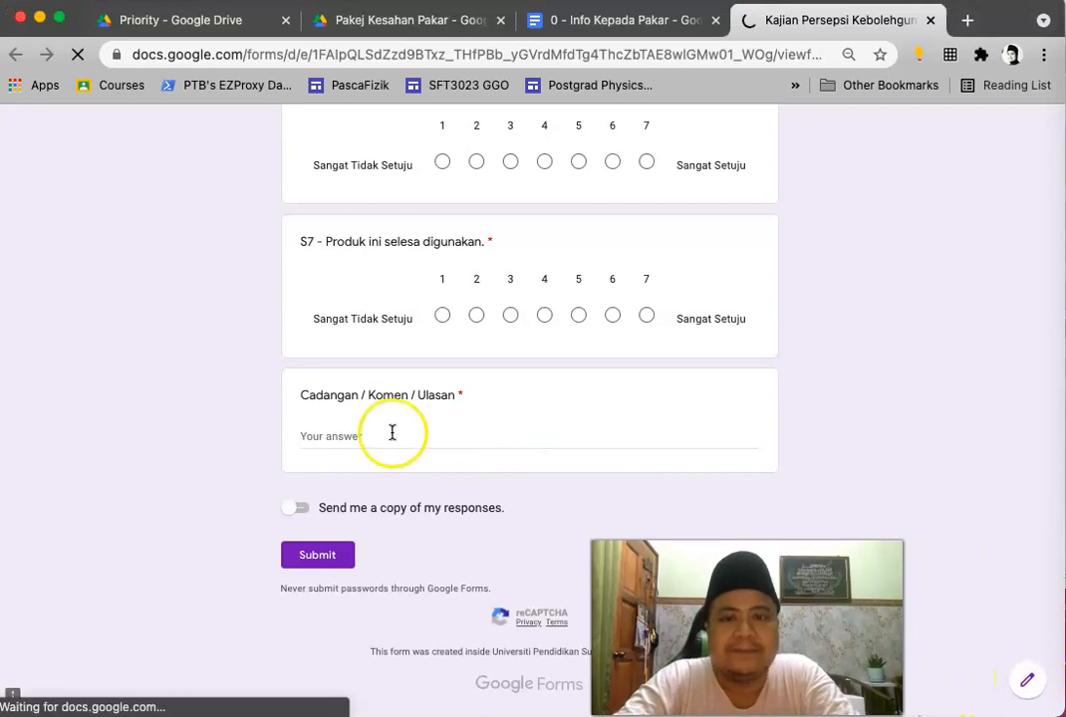
Recode the survey item "Saya dapat belajar menggunakan produk ini dengan pantas." as L1
scroll(321, 528, "down", 15)
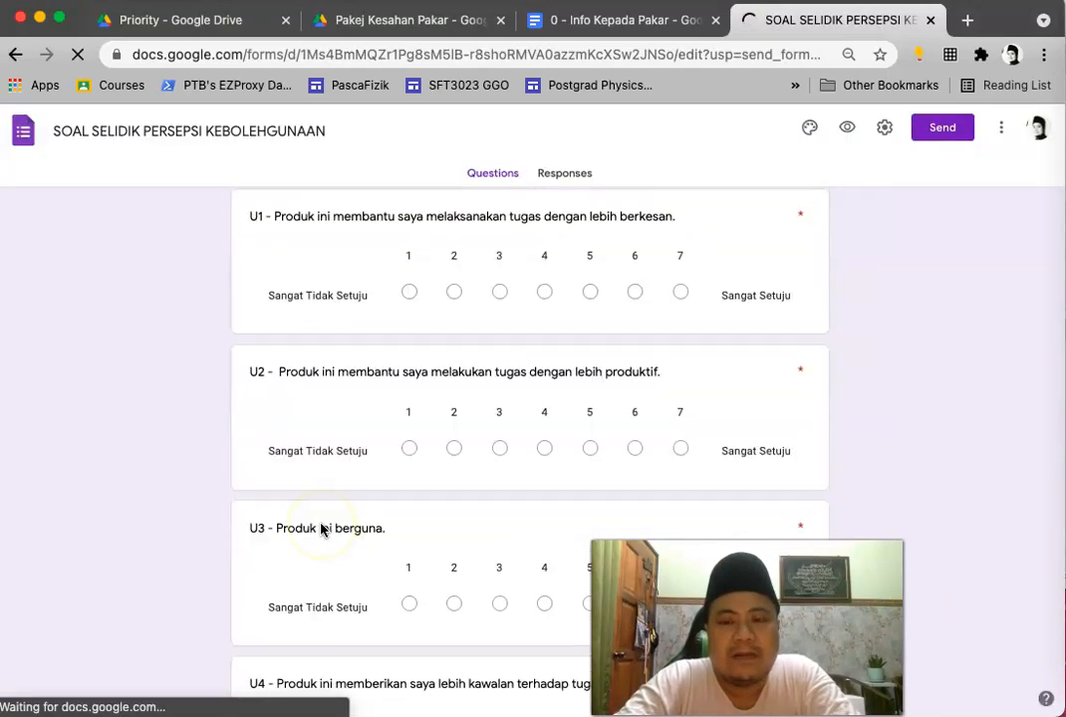
scroll(321, 528, "down", 9)
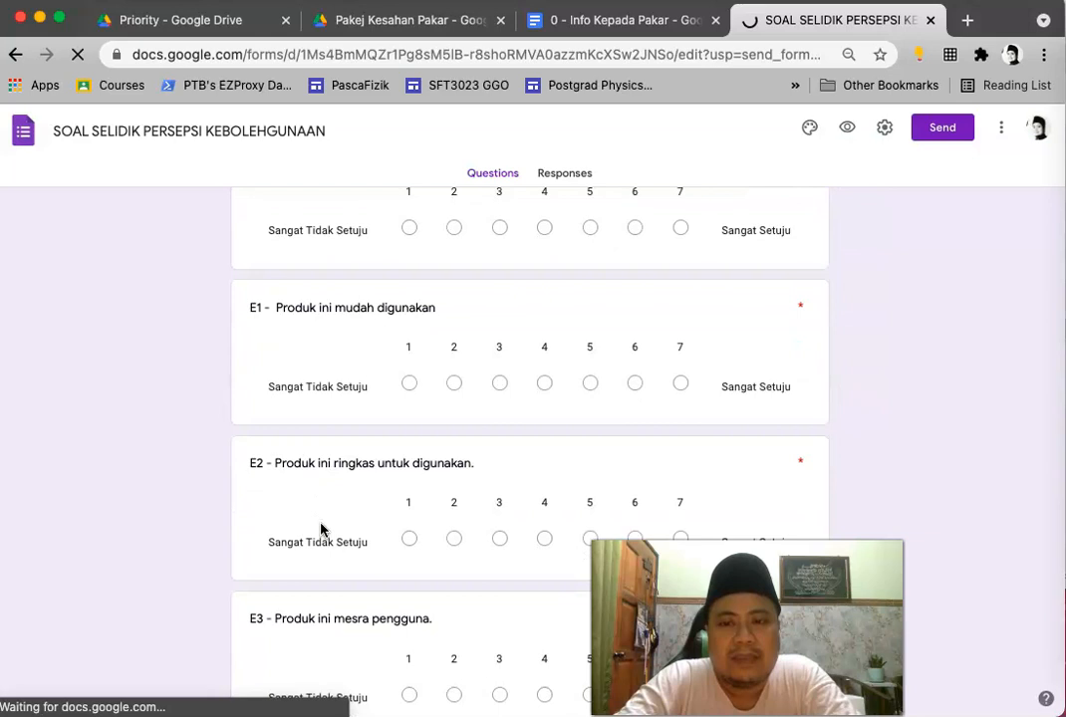
scroll(321, 530, "down", 6)
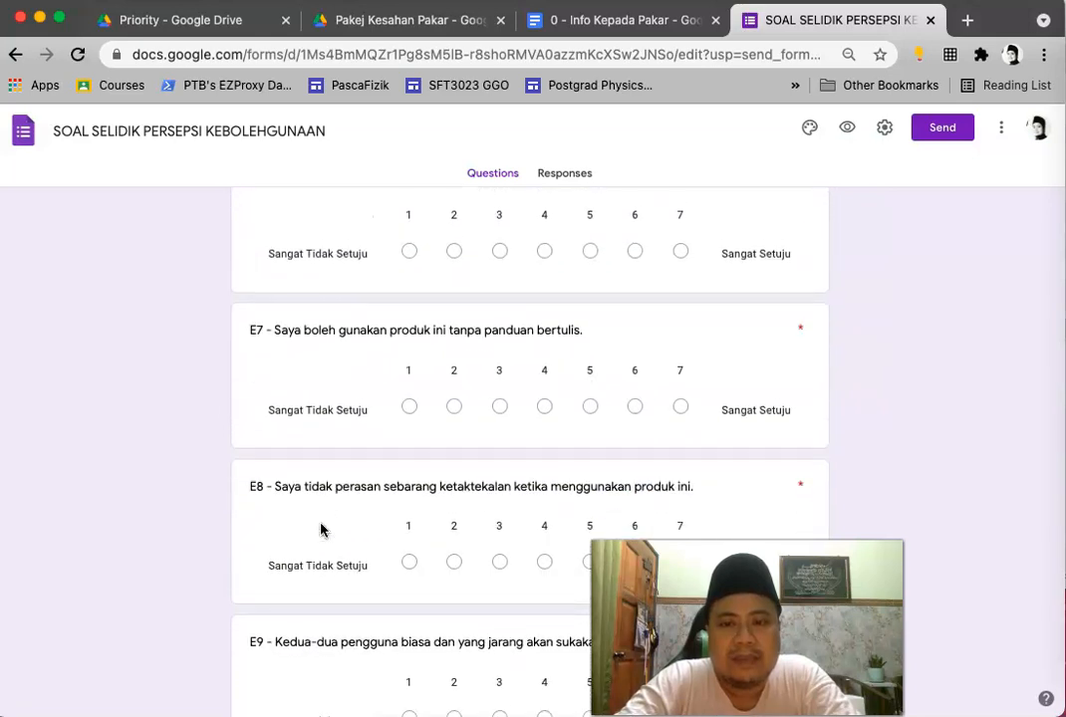
scroll(321, 530, "down", 6)
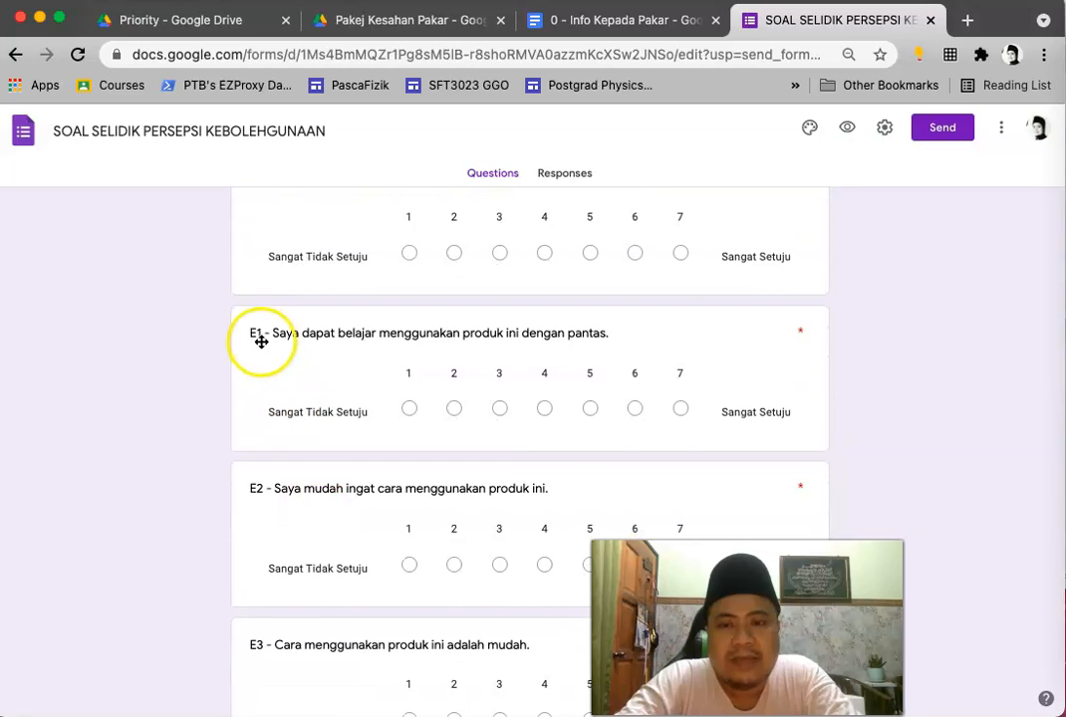
scroll(256, 349, "up", 4)
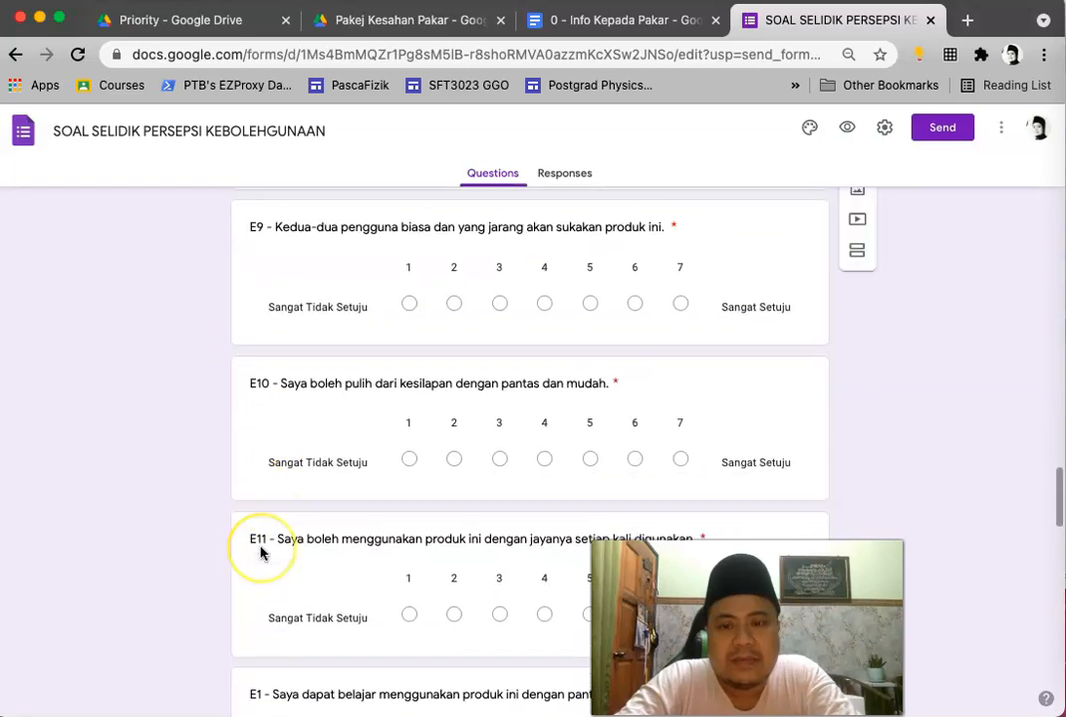
scroll(261, 553, "down", 2)
scroll(261, 553, "down", 1)
left_click(257, 435)
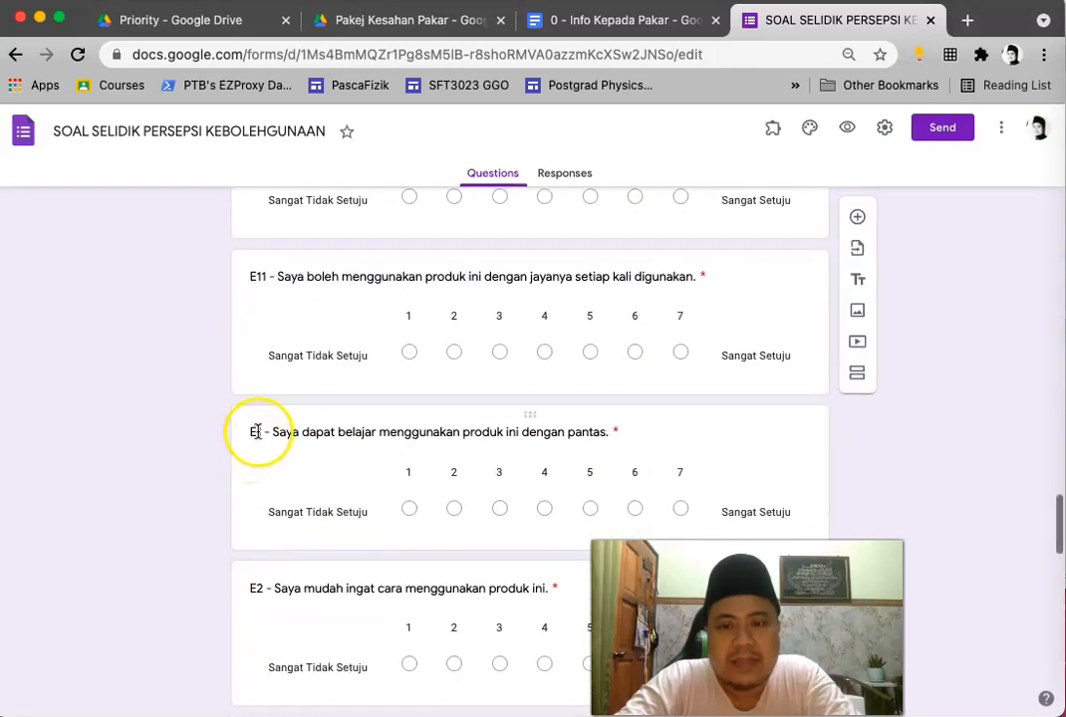
left_click(270, 441)
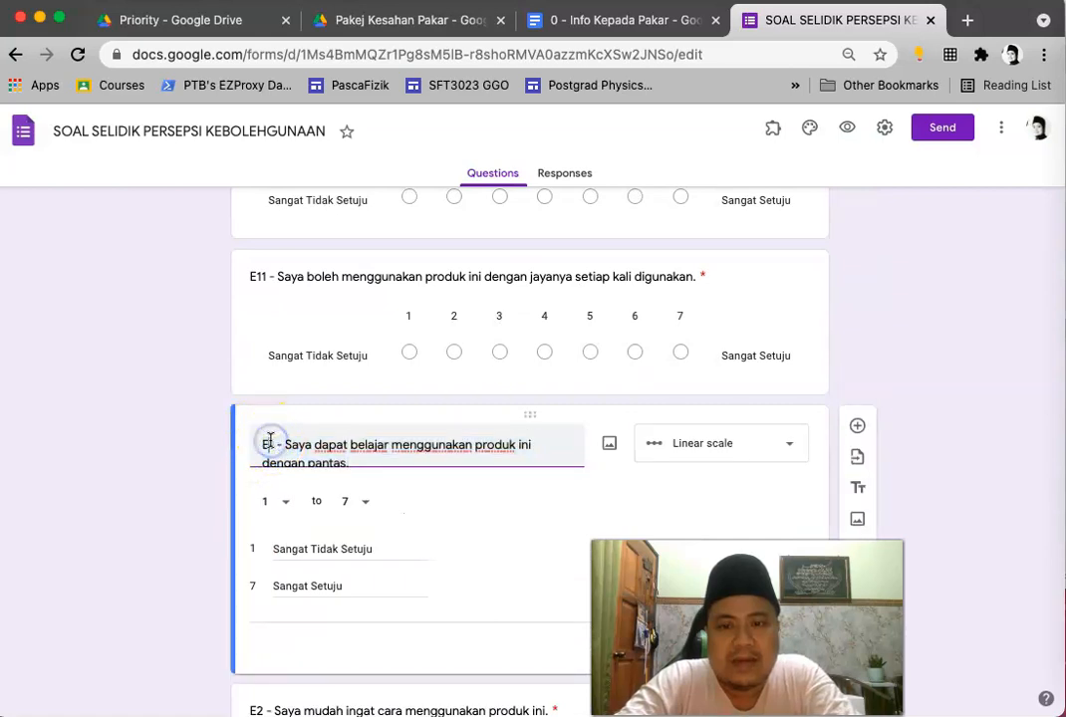
key("BackSpace")
type("L")
scroll(270, 441, "down", 3)
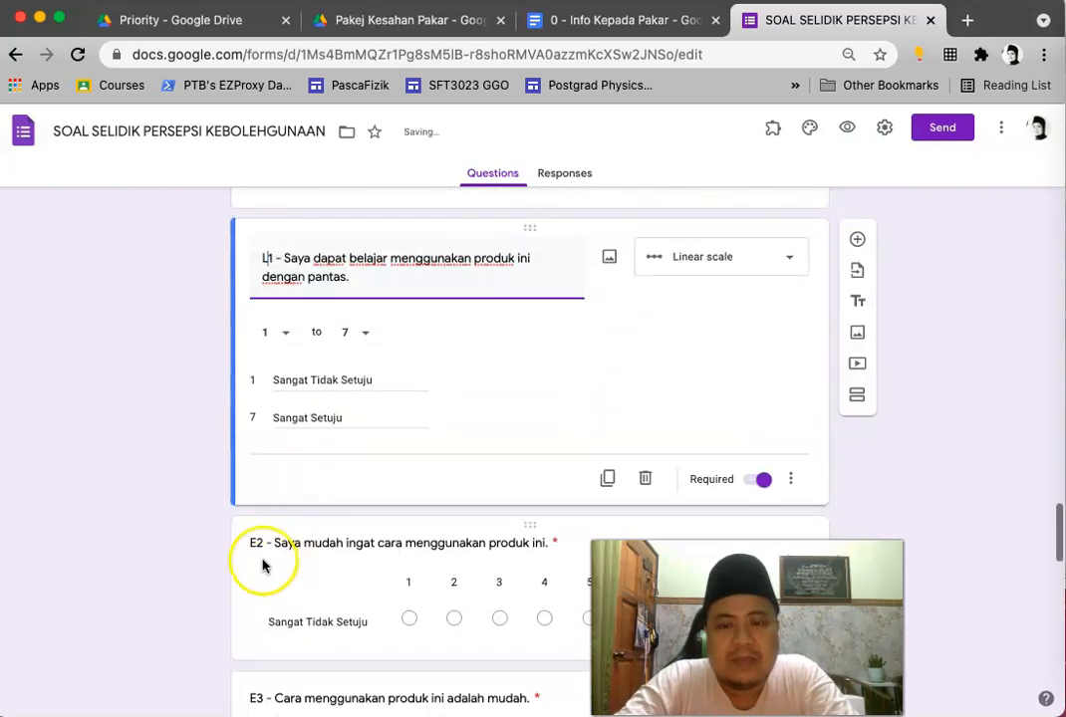
Recode the three survey items after L1, up to "Saya cepat mahir dengan produk ini.", as L2, L3 and L4
left_click(256, 539)
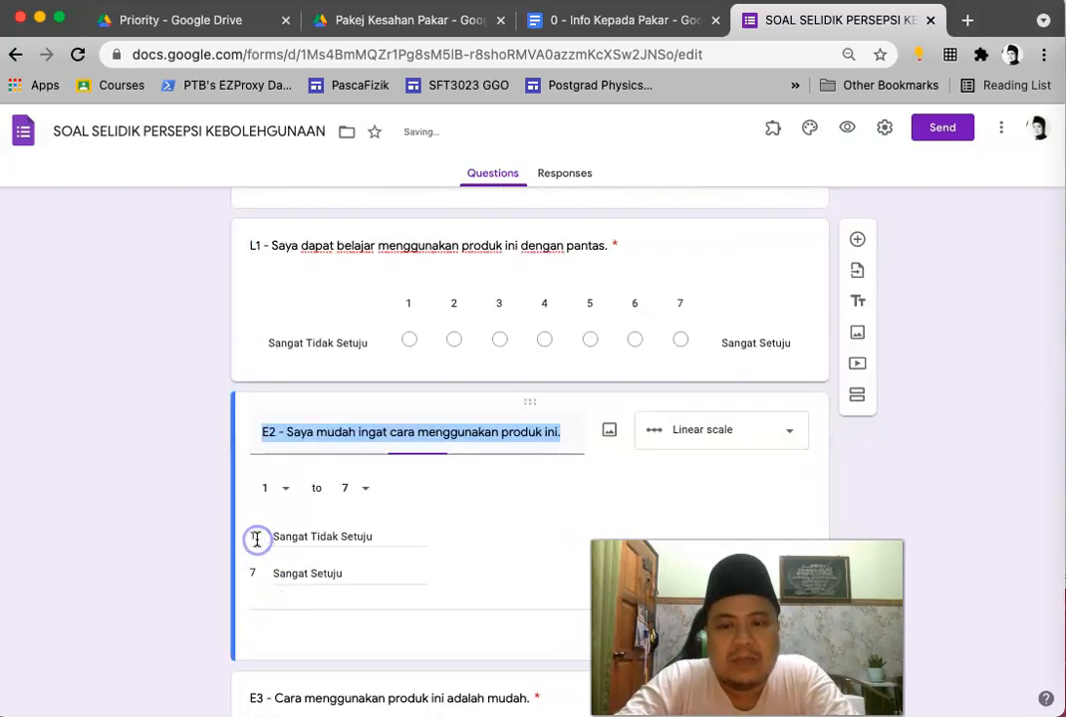
left_click(268, 434)
scroll(266, 436, "down", 3)
left_click(263, 451)
left_click(269, 343)
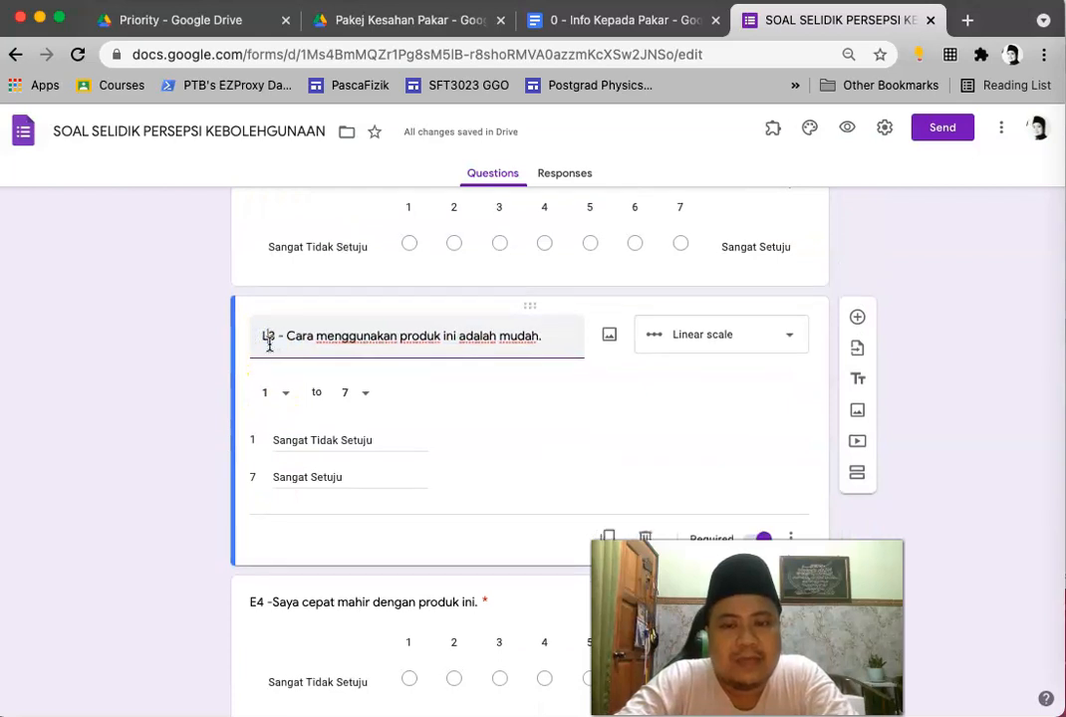
scroll(247, 468, "down", 2)
left_click(254, 485)
left_click(272, 388)
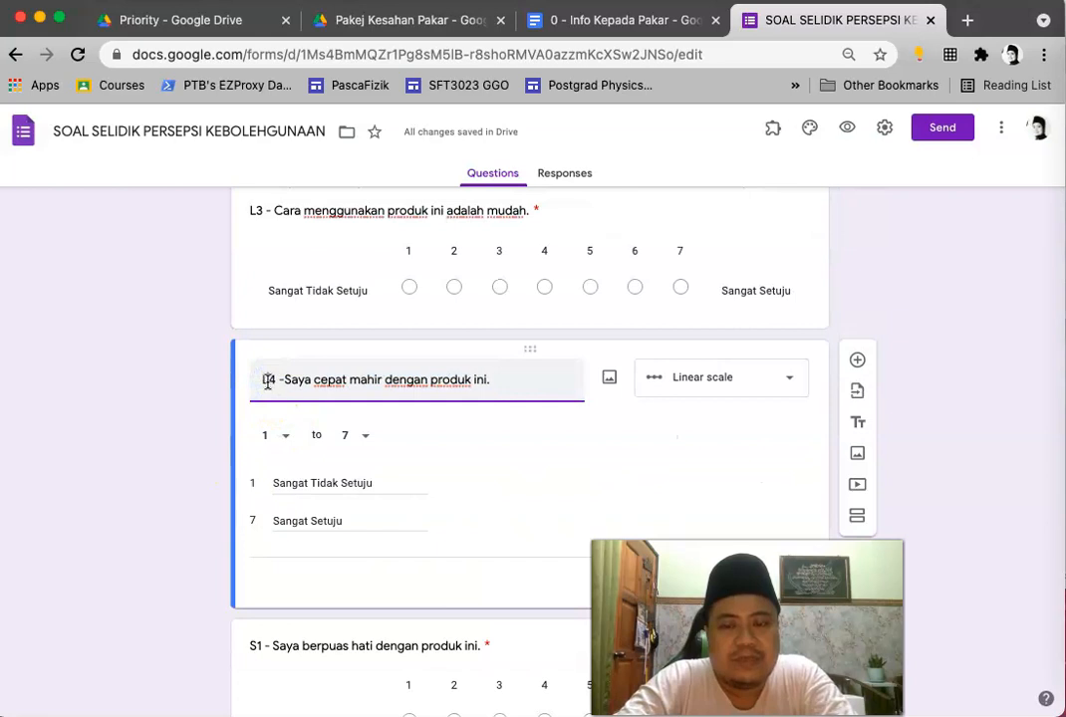
Look back over the form's items up to its introduction and the opening respondent questions
scroll(494, 398, "up", 10)
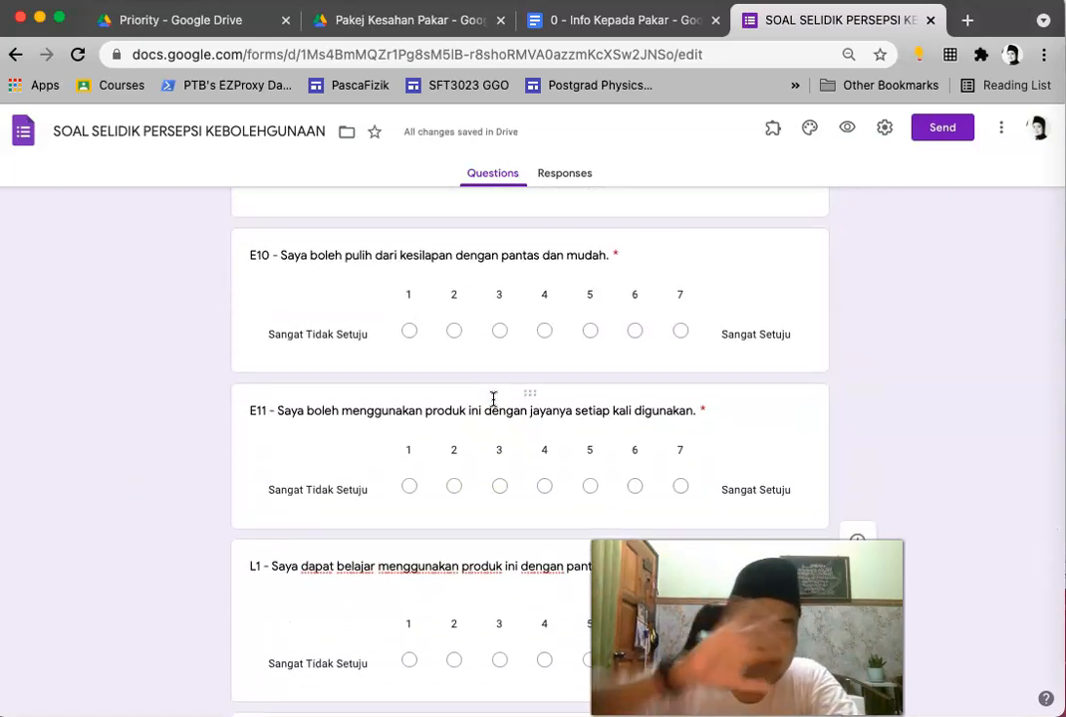
scroll(496, 419, "up", 5)
scroll(497, 431, "up", 20)
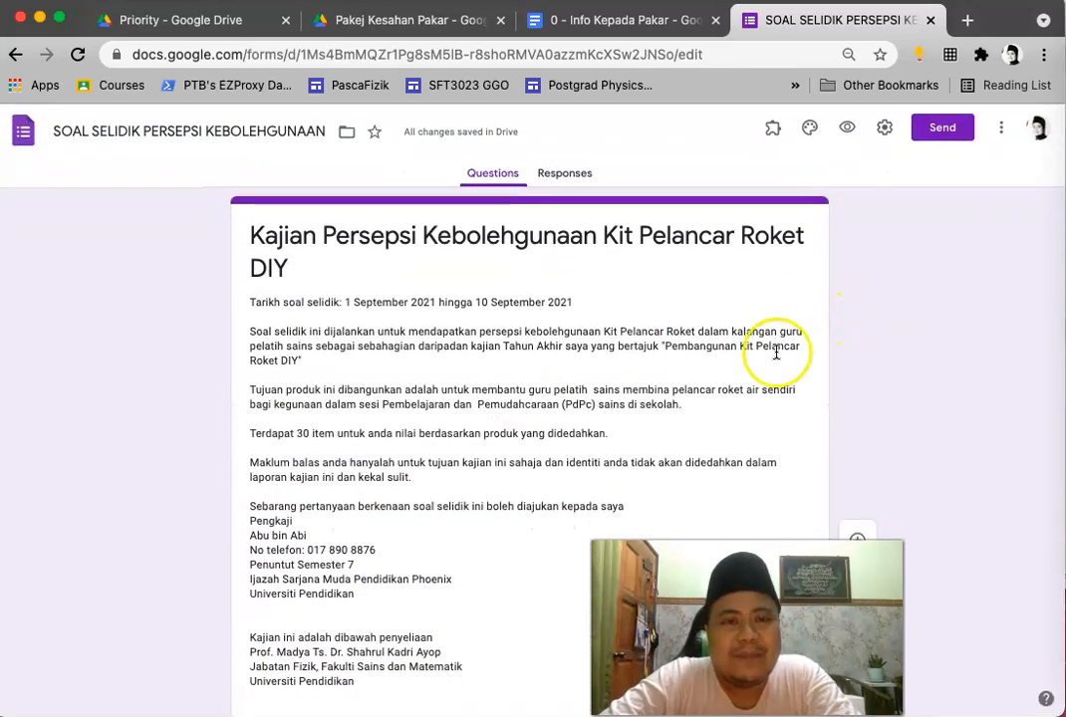
scroll(869, 339, "down", 5)
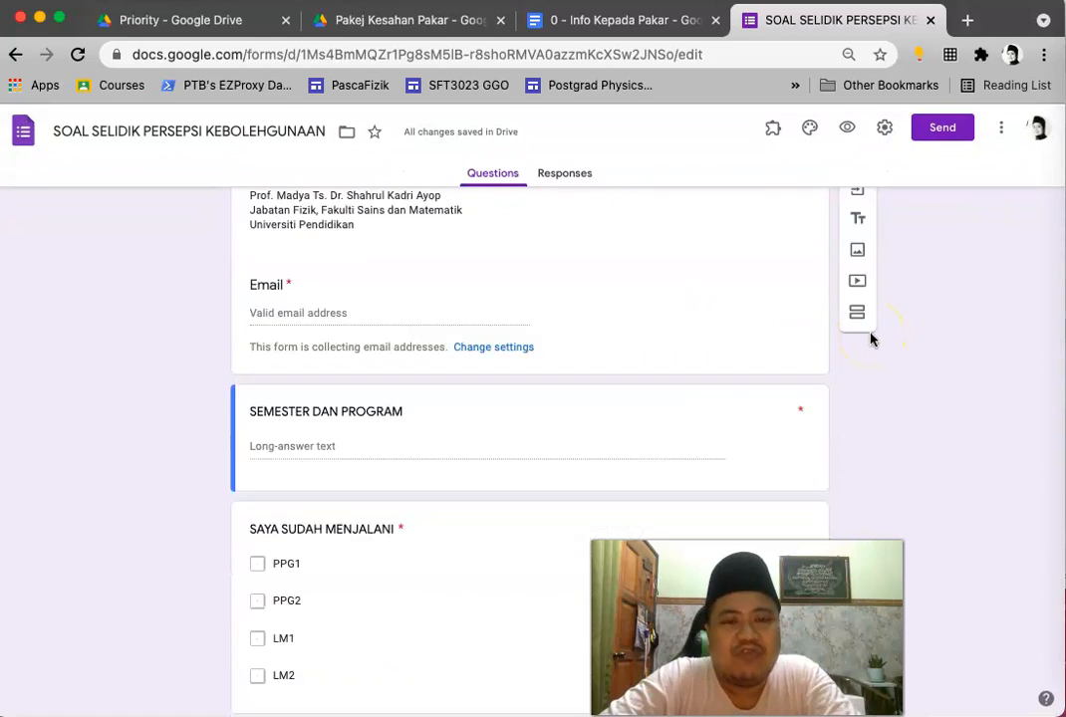
scroll(870, 340, "up", 5)
left_click_drag(748, 628, 916, 629)
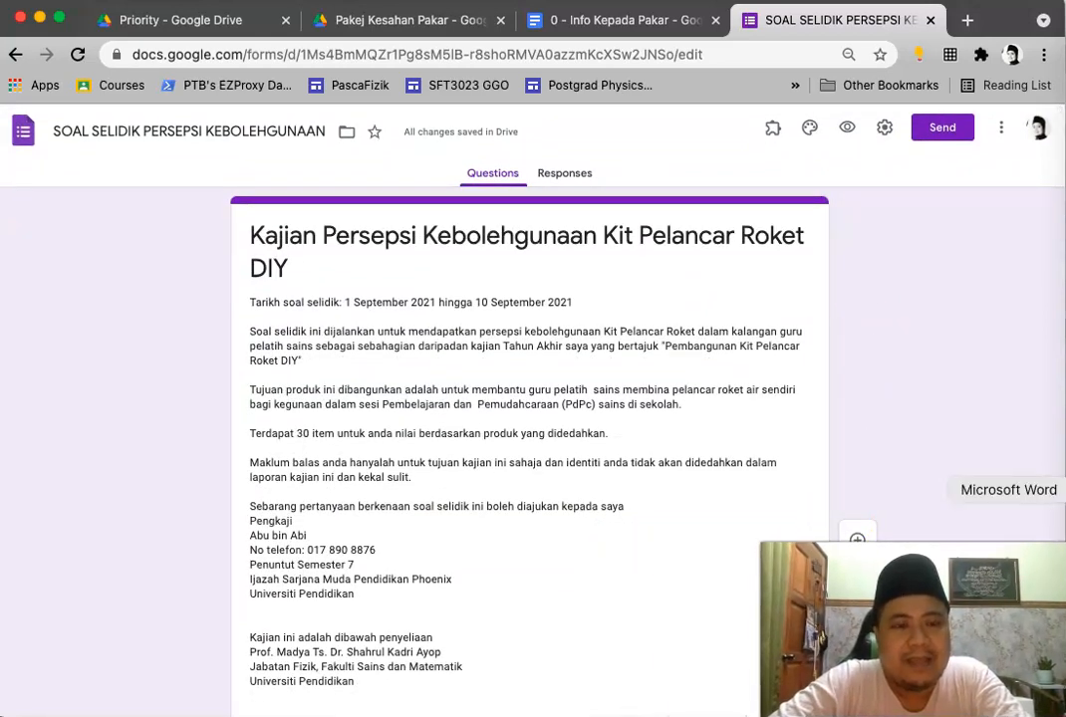
Switch back to Word and review the section (A) face validity table and the first section (B) content validity items
left_click(1058, 490)
scroll(468, 488, "up", 10)
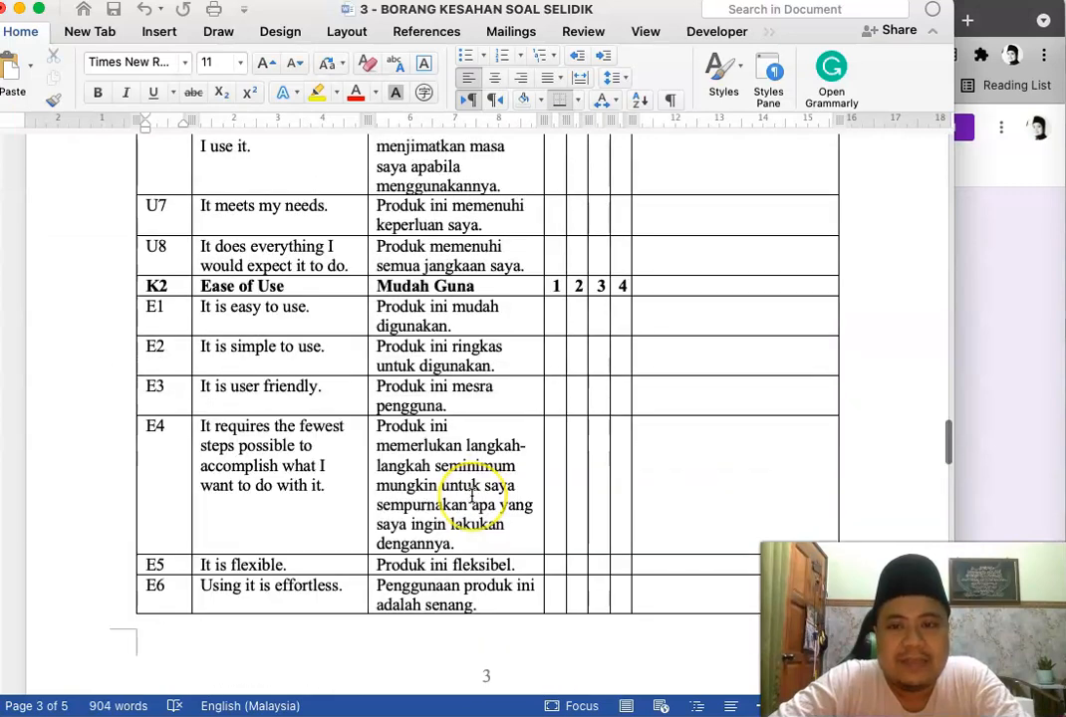
scroll(472, 495, "down", 10)
scroll(472, 495, "up", 4)
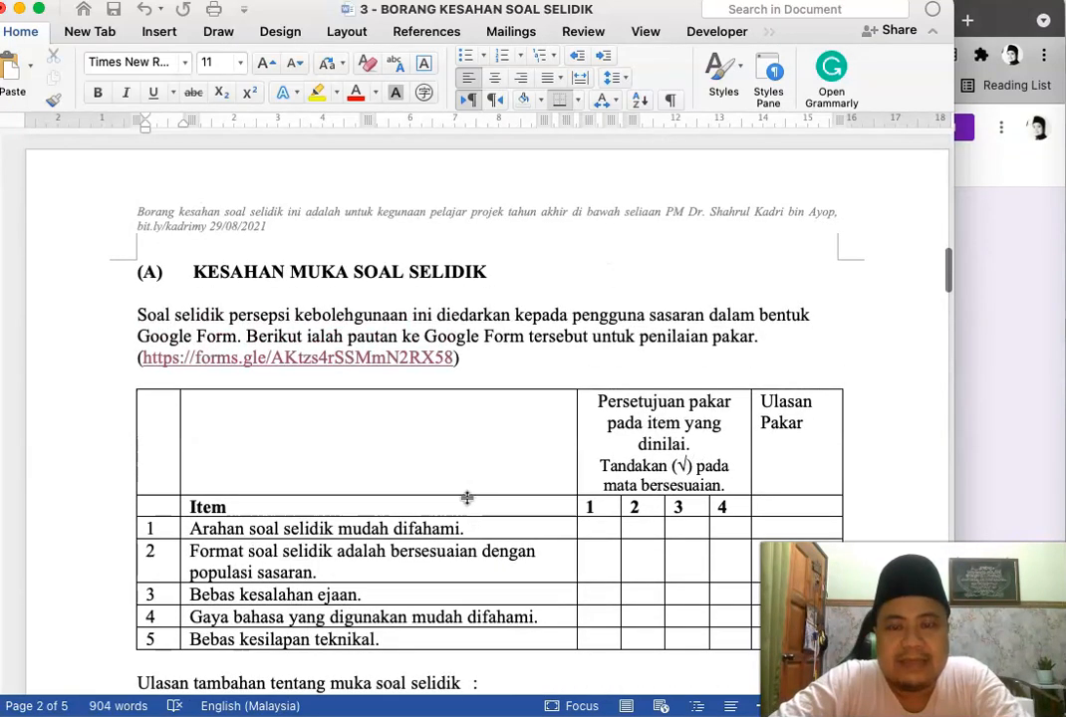
scroll(467, 497, "down", 2)
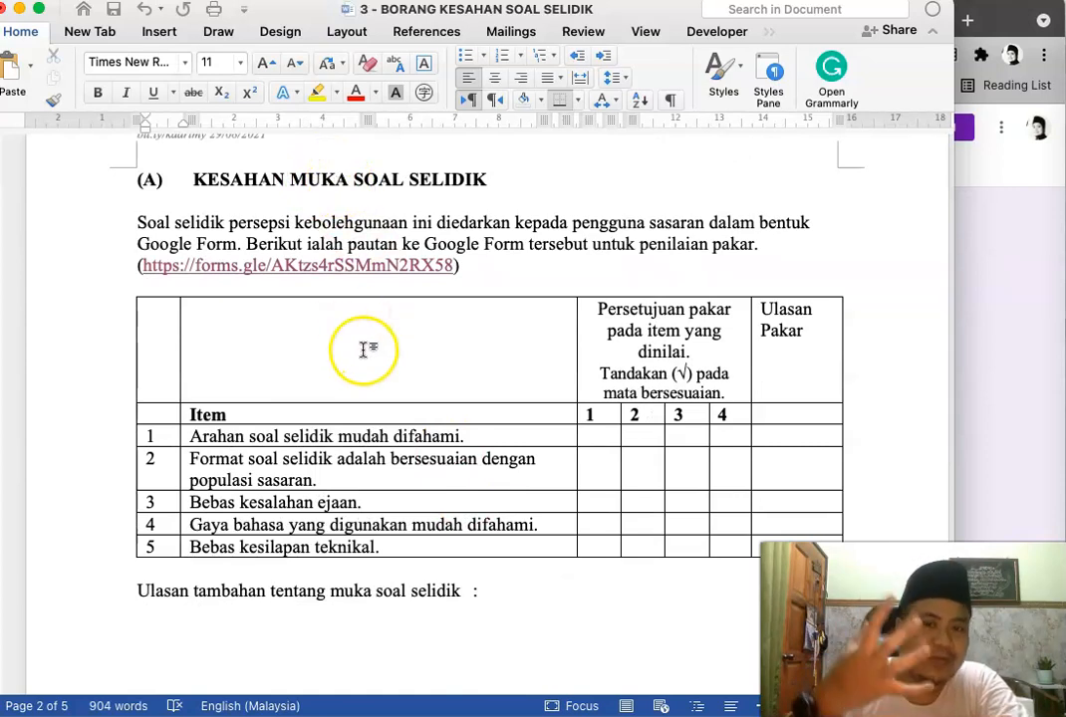
scroll(446, 437, "down", 8)
scroll(446, 439, "down", 15)
left_click(408, 439)
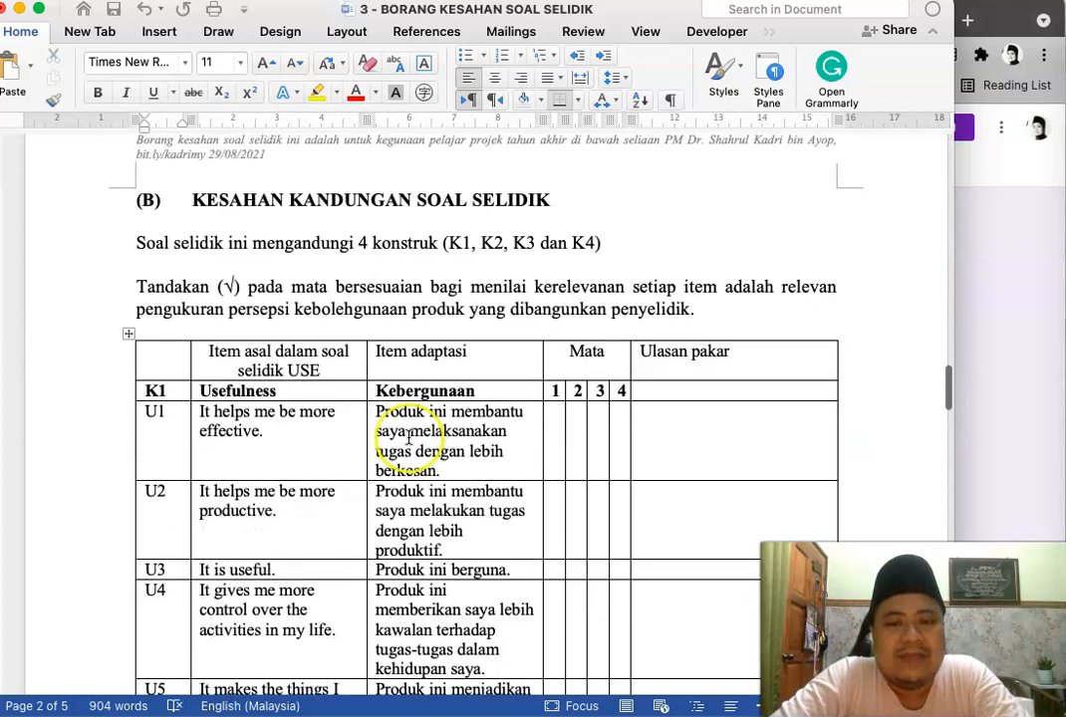